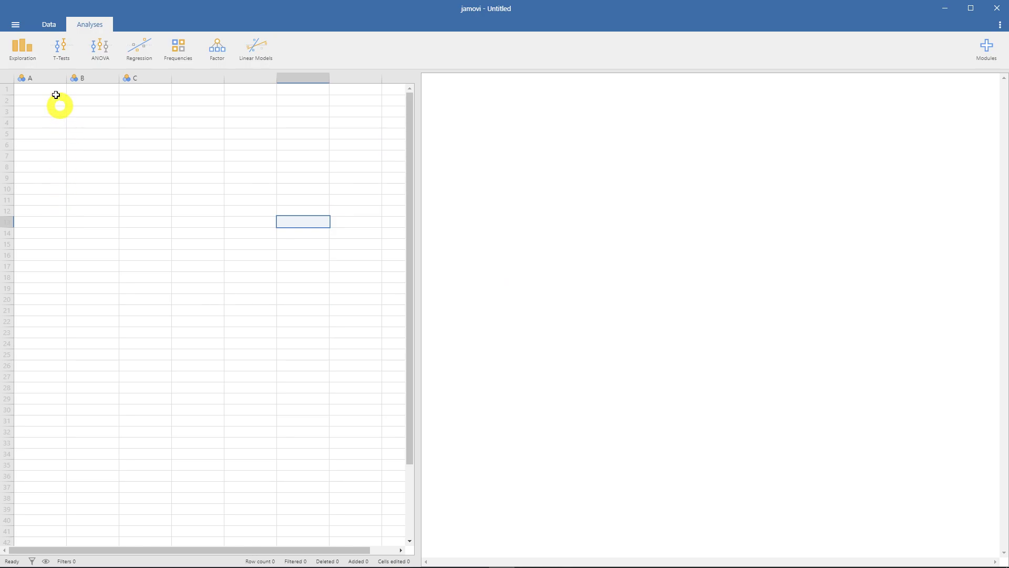
- Open the airquality data set from the Data Library's R data sets and widen the spreadsheet area to fit all its columns
{"action": "left_click", "coordinate": [16, 24]}
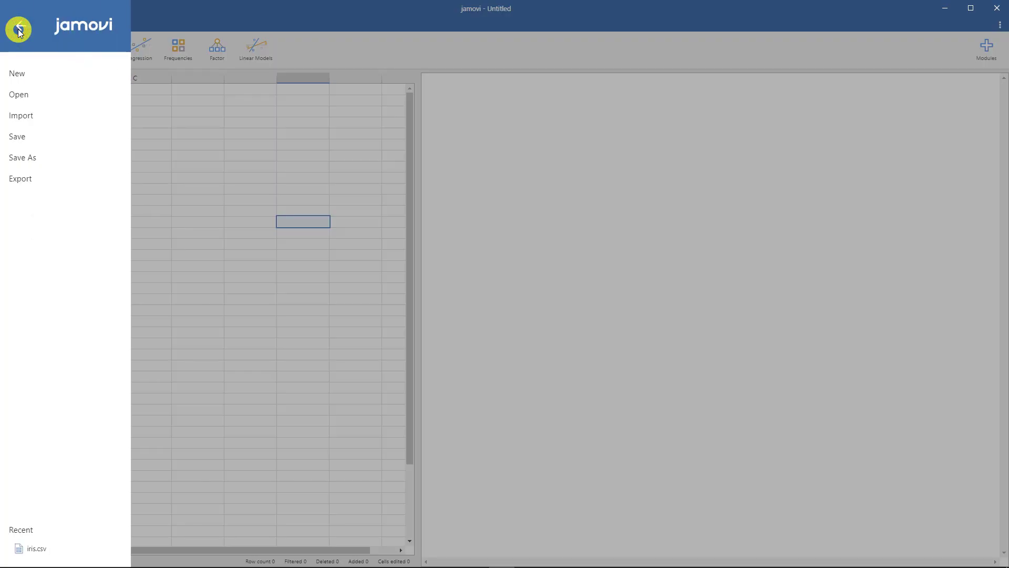
{"action": "left_click", "coordinate": [35, 98]}
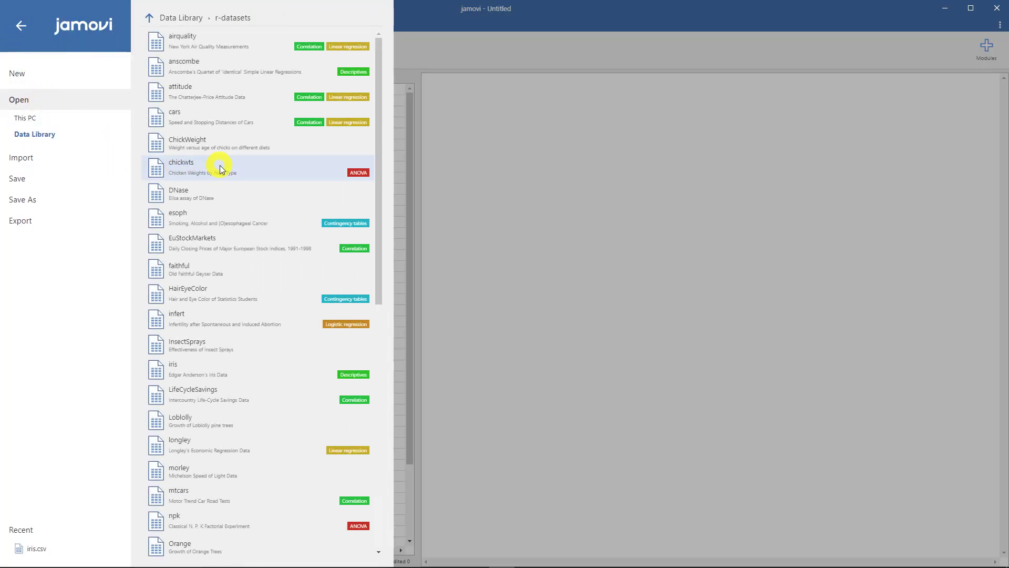
{"action": "left_click", "coordinate": [151, 19]}
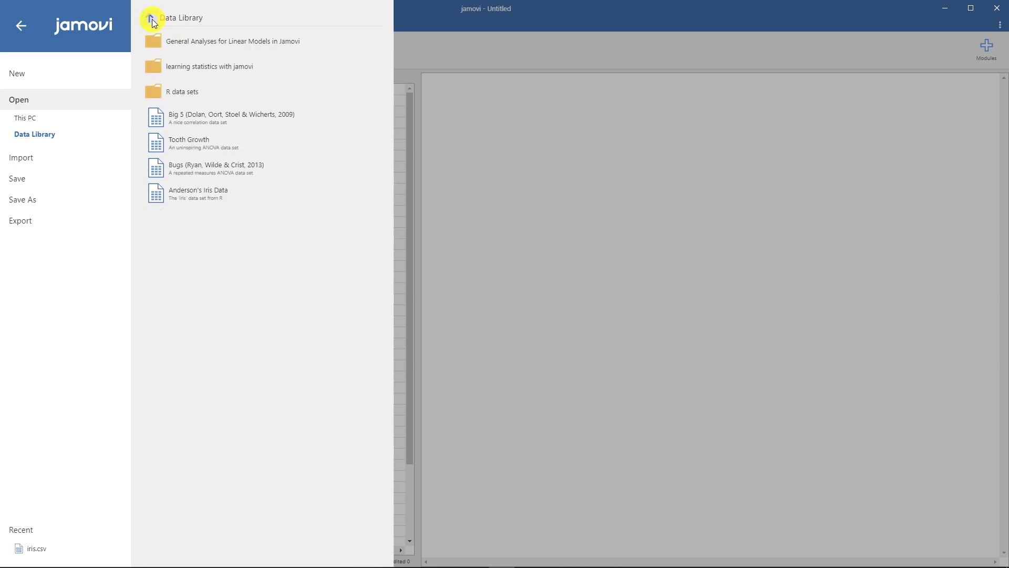
{"action": "left_click", "coordinate": [320, 84]}
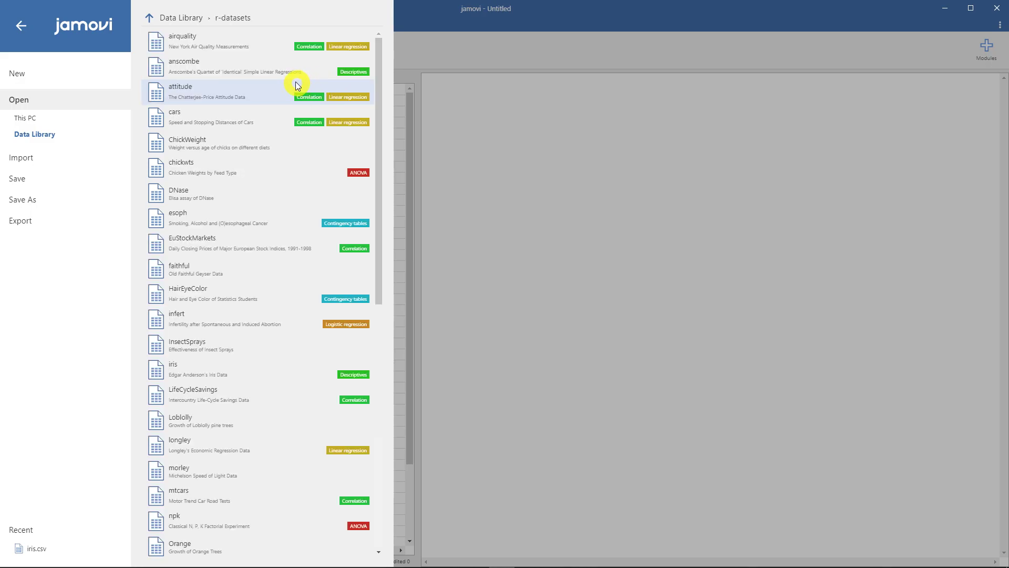
{"action": "left_click", "coordinate": [230, 50]}
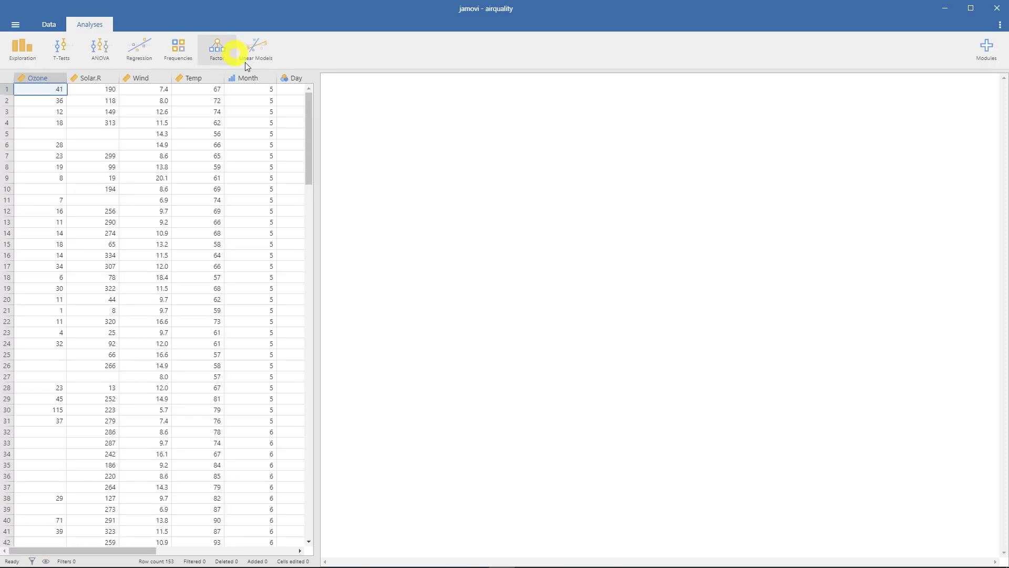
{"action": "left_click_drag", "start_coordinate": [320, 164], "coordinate": [424, 163]}
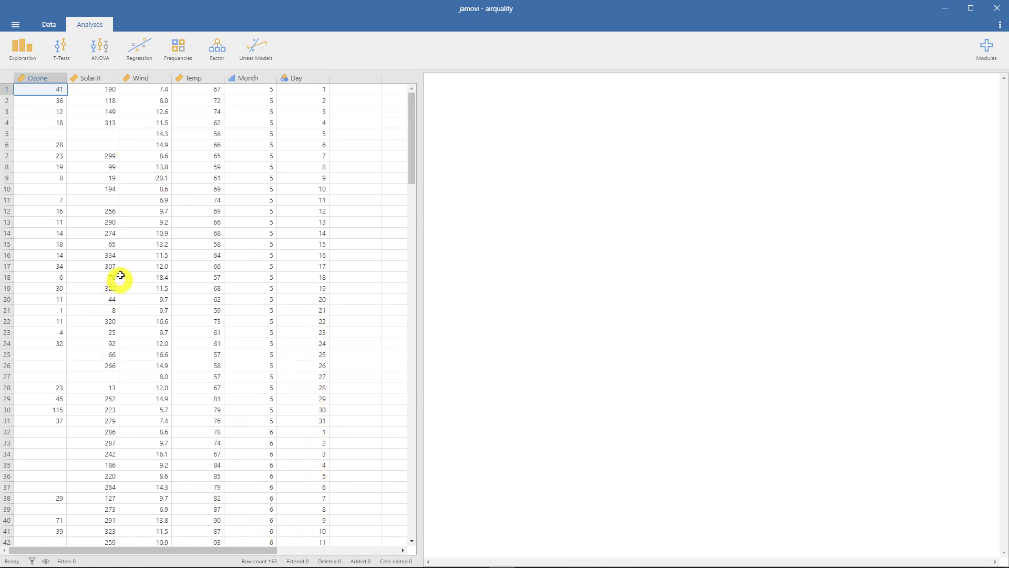
- Look through all data rows and examine the empty cells in the Ozone and Solar.R columns
{"action": "scroll", "coordinate": [131, 258], "scroll_direction": "down", "scroll_amount": 17}
{"action": "scroll", "coordinate": [131, 256], "scroll_direction": "down", "scroll_amount": 9}
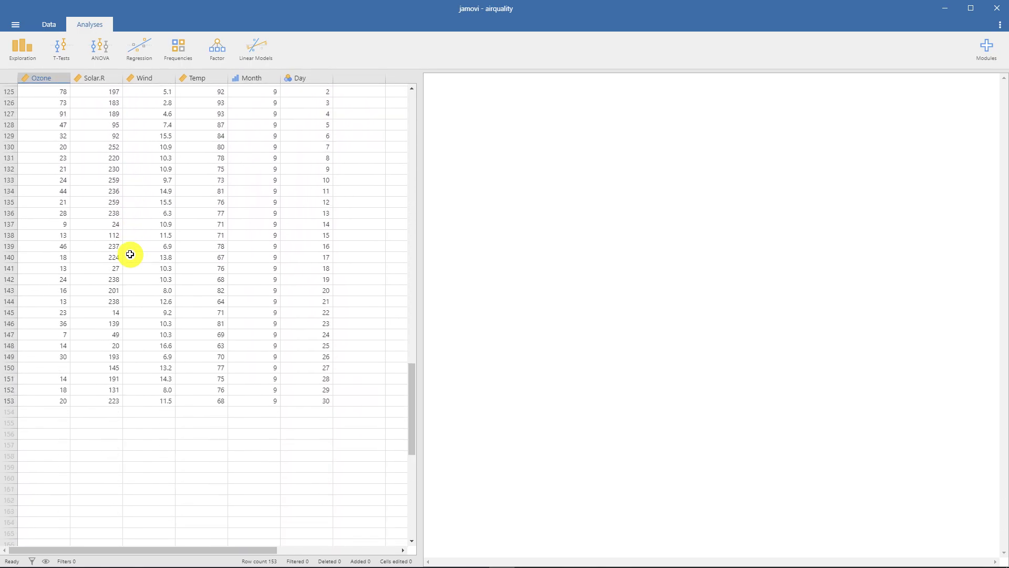
{"action": "scroll", "coordinate": [209, 328], "scroll_direction": "up", "scroll_amount": 19}
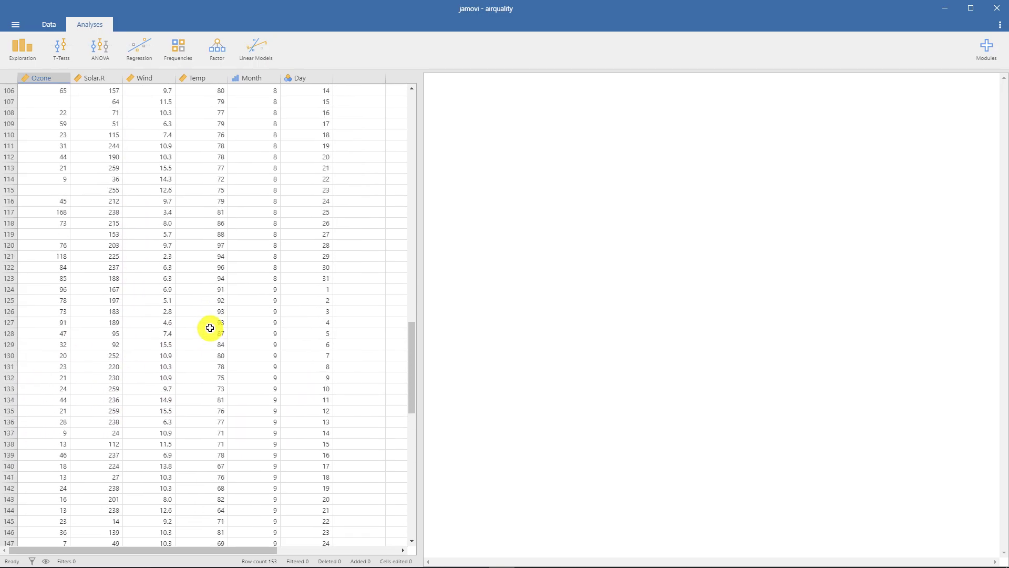
{"action": "scroll", "coordinate": [209, 328], "scroll_direction": "up", "scroll_amount": 7}
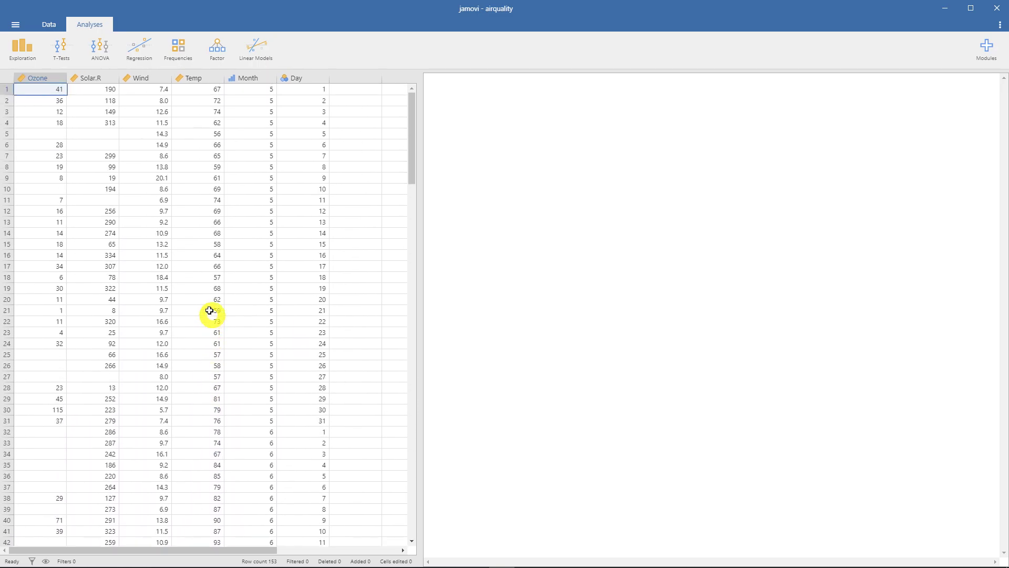
{"action": "left_click", "coordinate": [53, 135]}
{"action": "left_click_drag", "start_coordinate": [74, 138], "coordinate": [74, 142]}
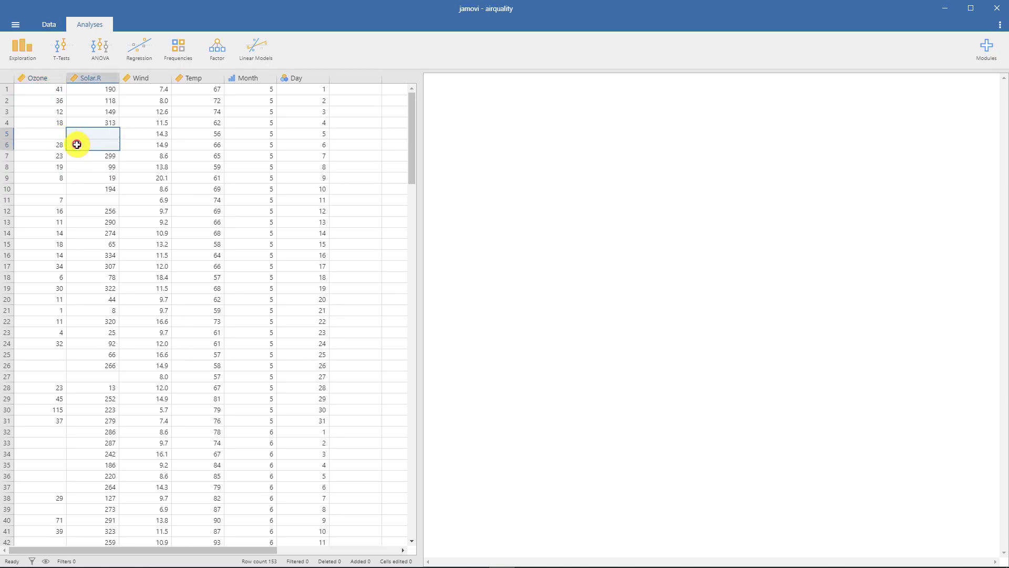
{"action": "left_click", "coordinate": [38, 191]}
{"action": "left_click", "coordinate": [74, 196]}
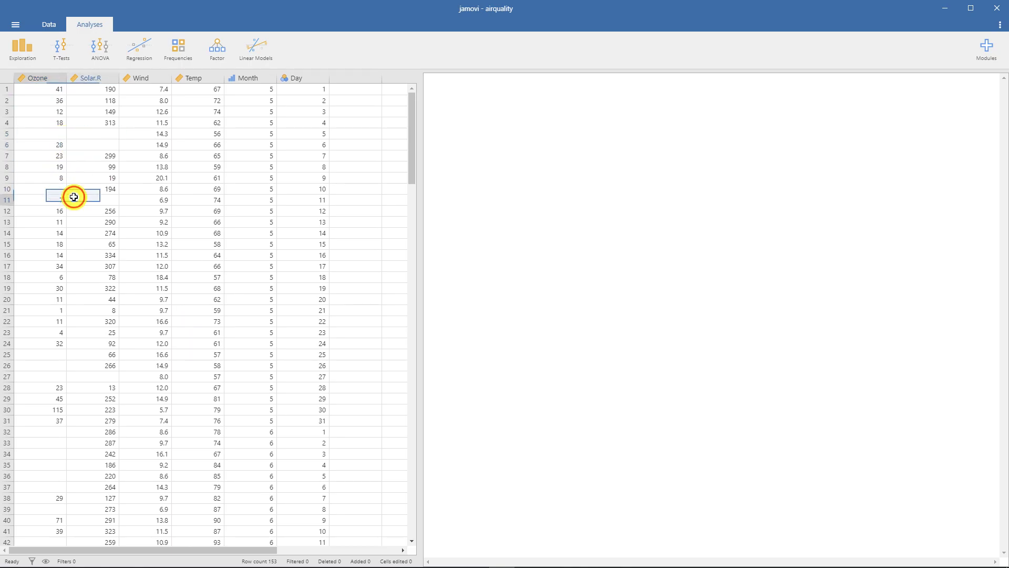
{"action": "left_click", "coordinate": [52, 357]}
{"action": "left_click", "coordinate": [51, 366]}
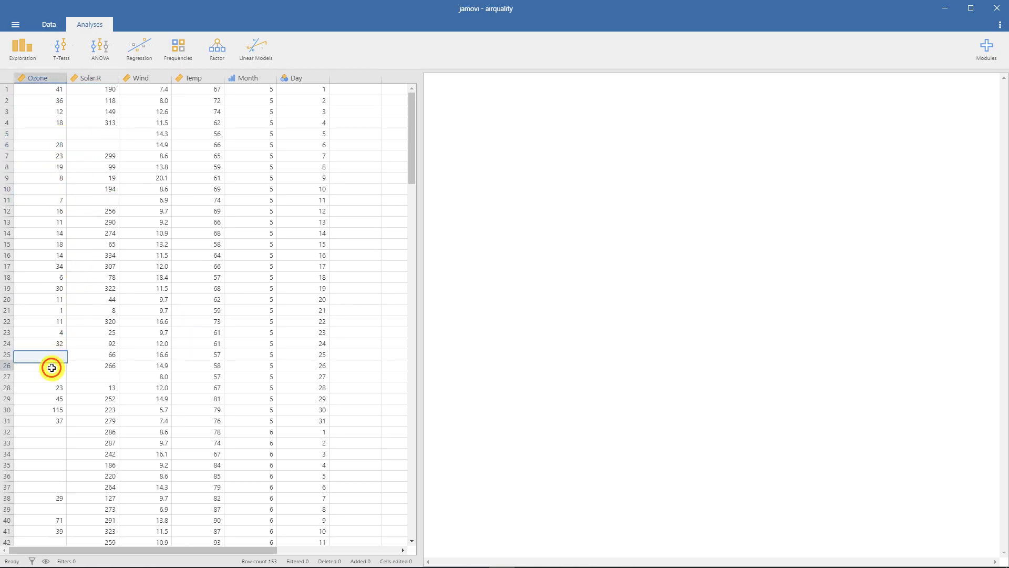
{"action": "left_click", "coordinate": [50, 376]}
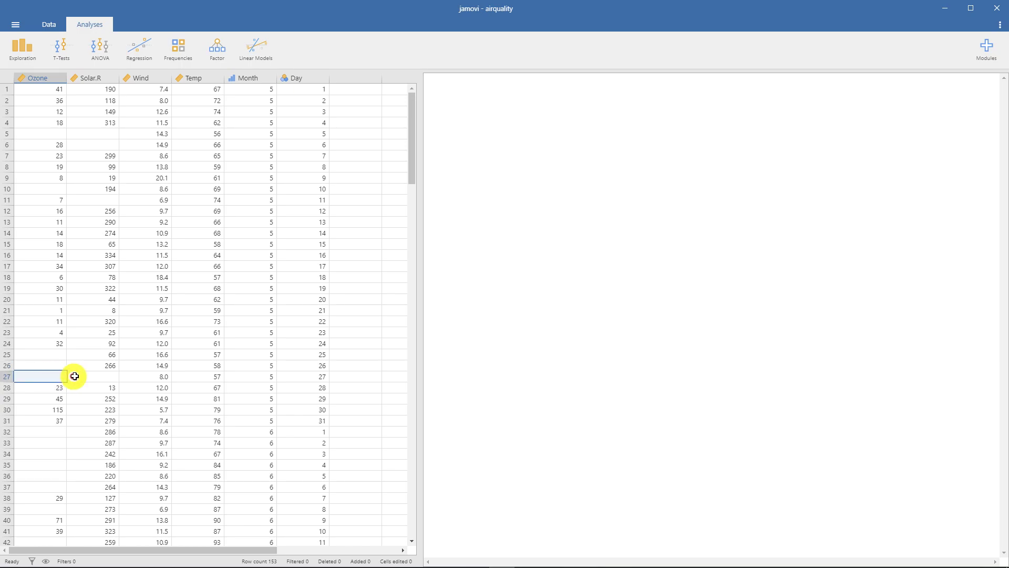
{"action": "left_click", "coordinate": [74, 376]}
{"action": "left_click", "coordinate": [50, 354]}
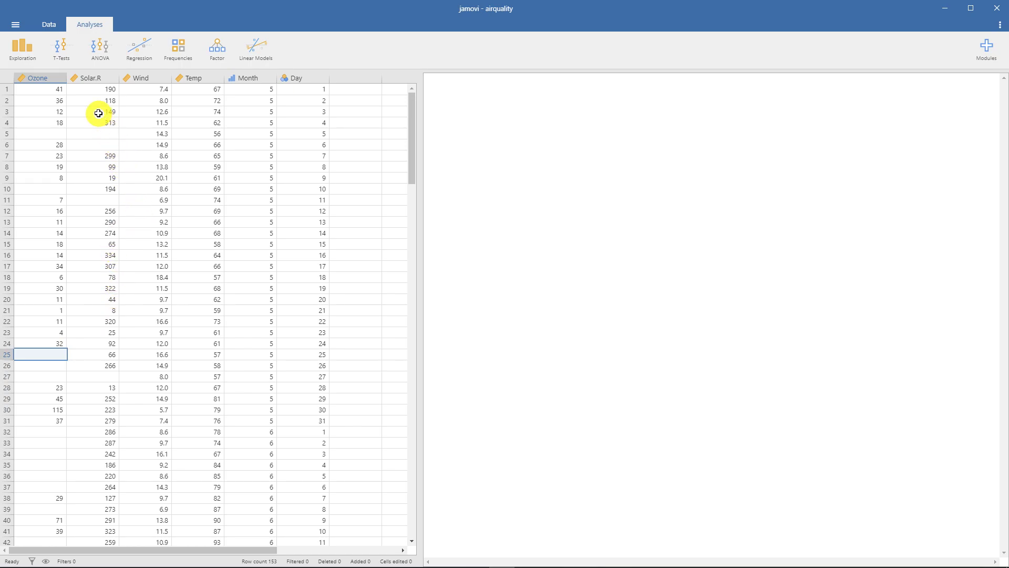
- Bring up the data editing commands and examine those for variables, rows and filters
{"action": "left_click", "coordinate": [48, 26]}
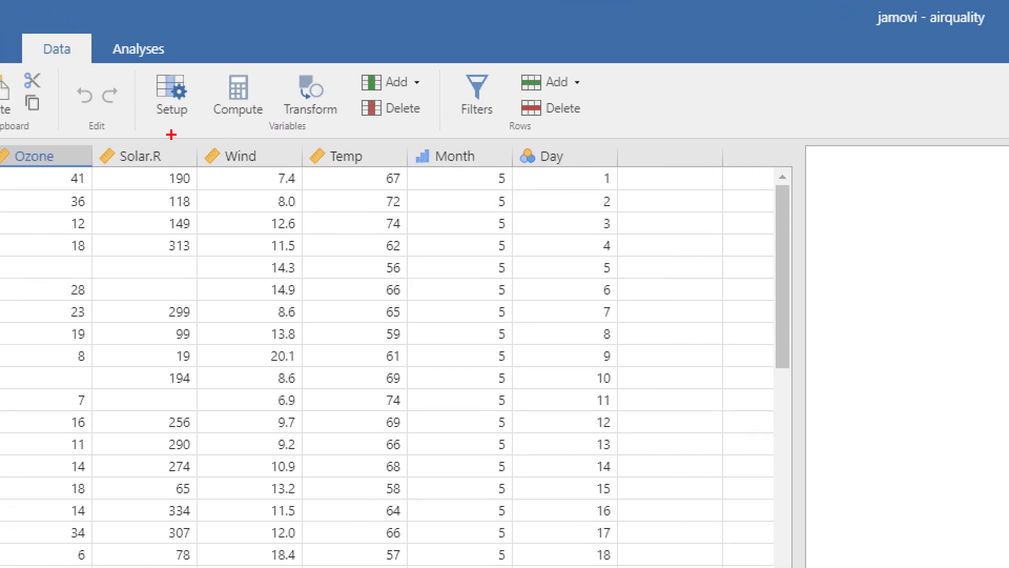
{"action": "mouse_move", "coordinate": [171, 135]}
{"action": "left_mouse_down"}
{"action": "mouse_move", "coordinate": [138, 87]}
{"action": "mouse_move", "coordinate": [206, 84]}
{"action": "mouse_move", "coordinate": [195, 126]}
{"action": "mouse_move", "coordinate": [260, 131]}
{"action": "mouse_move", "coordinate": [195, 107]}
{"action": "mouse_move", "coordinate": [265, 100]}
{"action": "mouse_move", "coordinate": [262, 133]}
{"action": "left_mouse_up"}
{"action": "mouse_move", "coordinate": [342, 130]}
{"action": "left_mouse_down"}
{"action": "mouse_move", "coordinate": [274, 117]}
{"action": "mouse_move", "coordinate": [332, 87]}
{"action": "mouse_move", "coordinate": [329, 127]}
{"action": "left_mouse_up"}
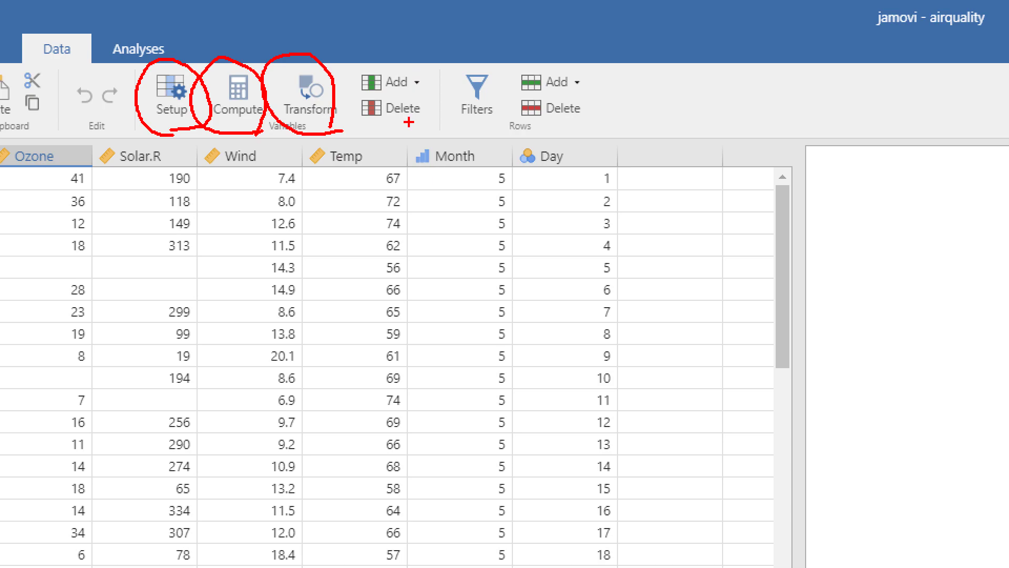
{"action": "mouse_move", "coordinate": [482, 134]}
{"action": "left_mouse_down"}
{"action": "mouse_move", "coordinate": [432, 107]}
{"action": "mouse_move", "coordinate": [509, 91]}
{"action": "mouse_move", "coordinate": [487, 138]}
{"action": "left_mouse_up"}
{"action": "mouse_move", "coordinate": [136, 38]}
{"action": "left_mouse_down"}
{"action": "mouse_move", "coordinate": [211, 132]}
{"action": "mouse_move", "coordinate": [554, 137]}
{"action": "mouse_move", "coordinate": [442, 36]}
{"action": "mouse_move", "coordinate": [165, 30]}
{"action": "left_mouse_up"}
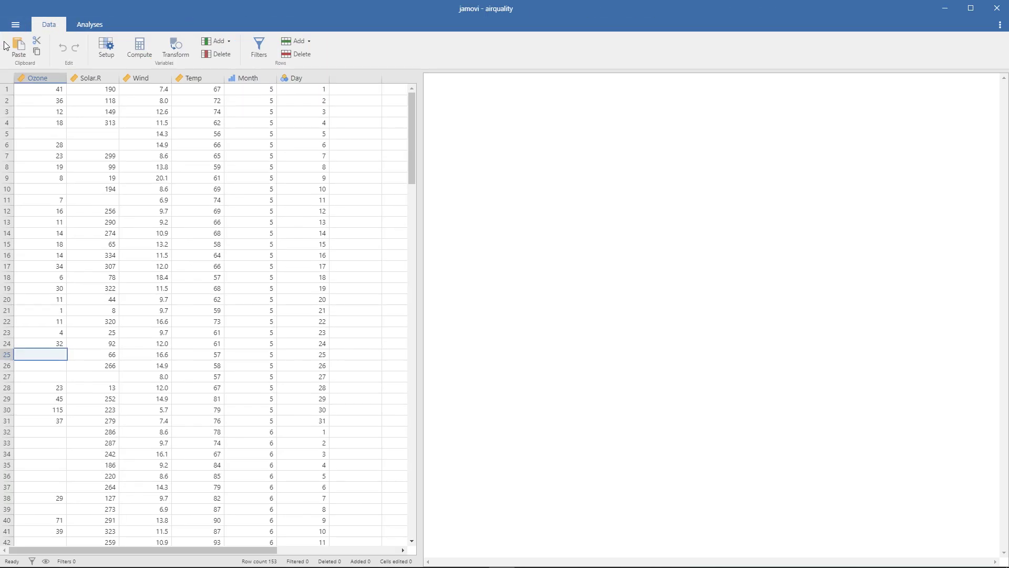
- Open the variable setup and review the measure type, data type and levels of each variable from Ozone to Day, returning to Ozone
{"action": "left_click", "coordinate": [105, 50]}
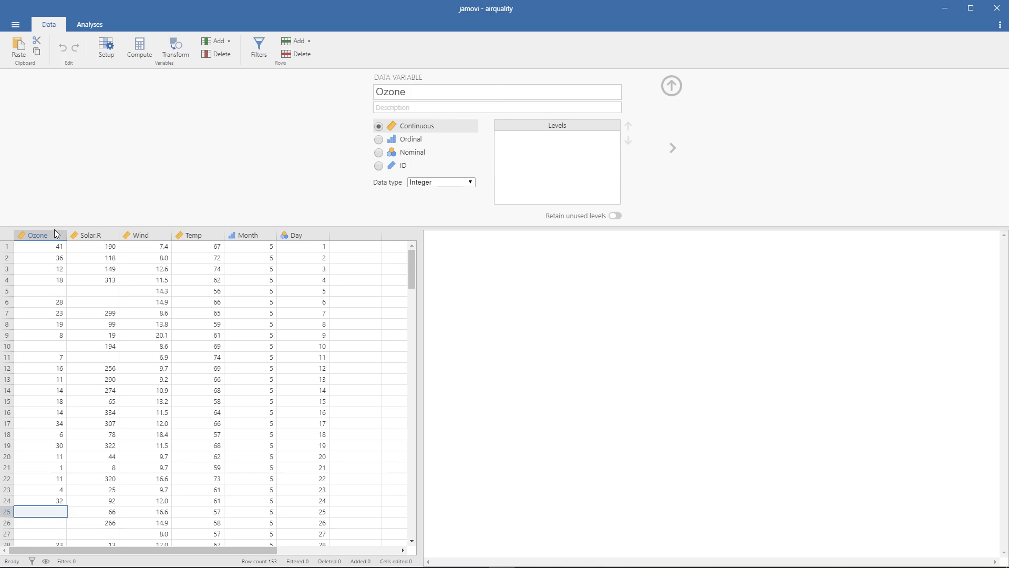
{"action": "left_click", "coordinate": [39, 235]}
{"action": "left_click", "coordinate": [89, 235]}
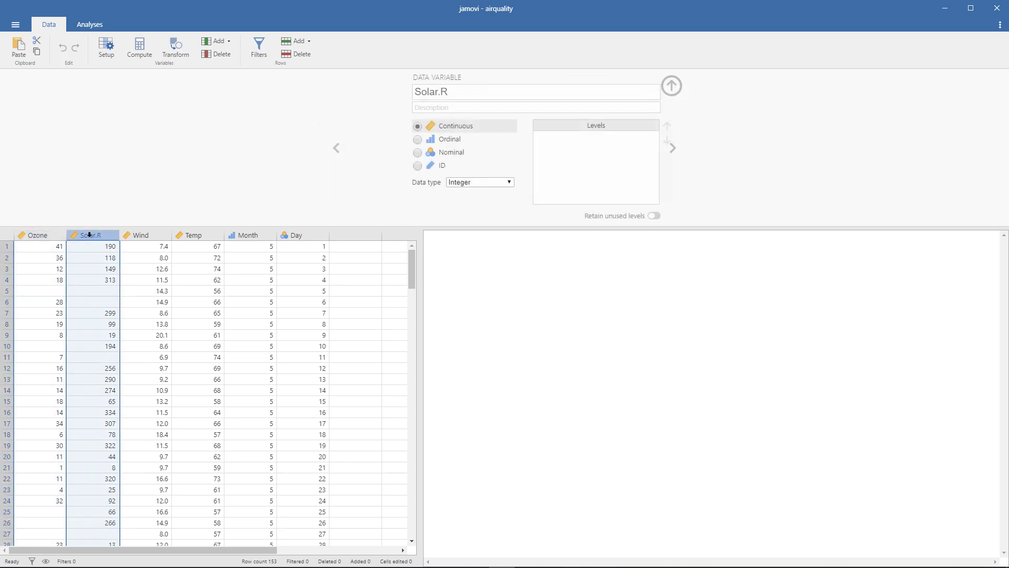
{"action": "left_click", "coordinate": [141, 235]}
{"action": "left_click", "coordinate": [190, 234]}
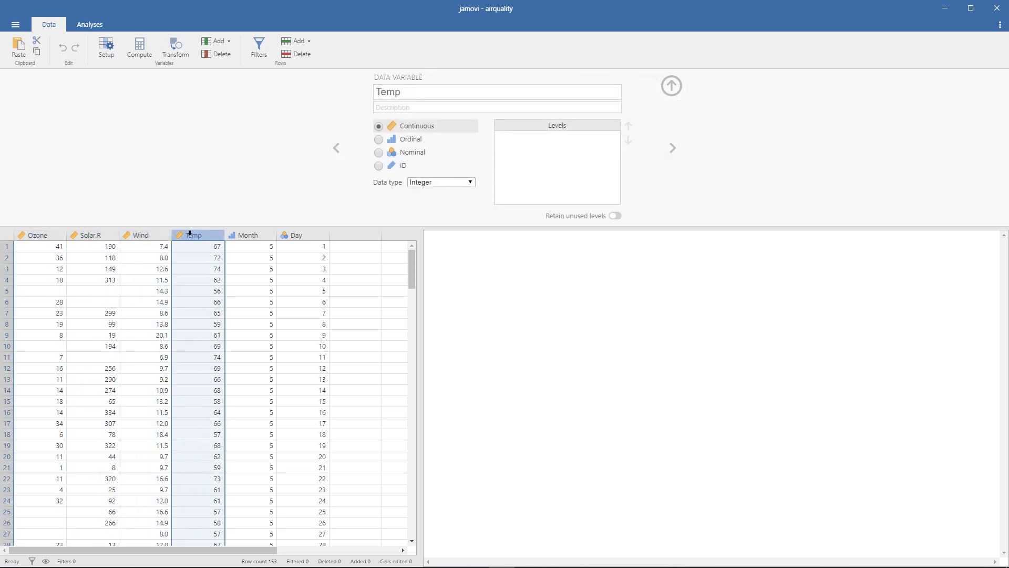
{"action": "left_click", "coordinate": [245, 235]}
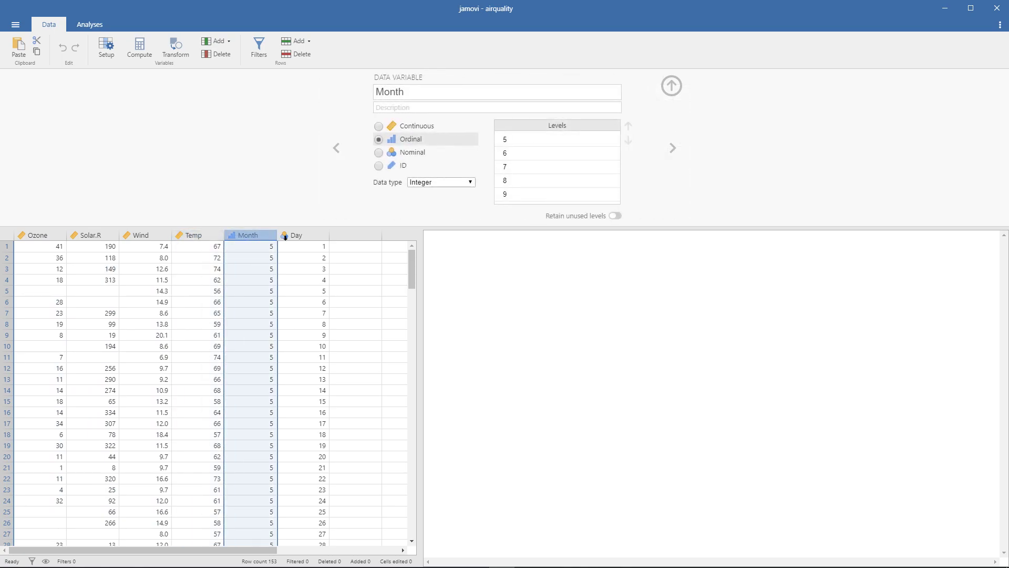
{"action": "left_click", "coordinate": [304, 235]}
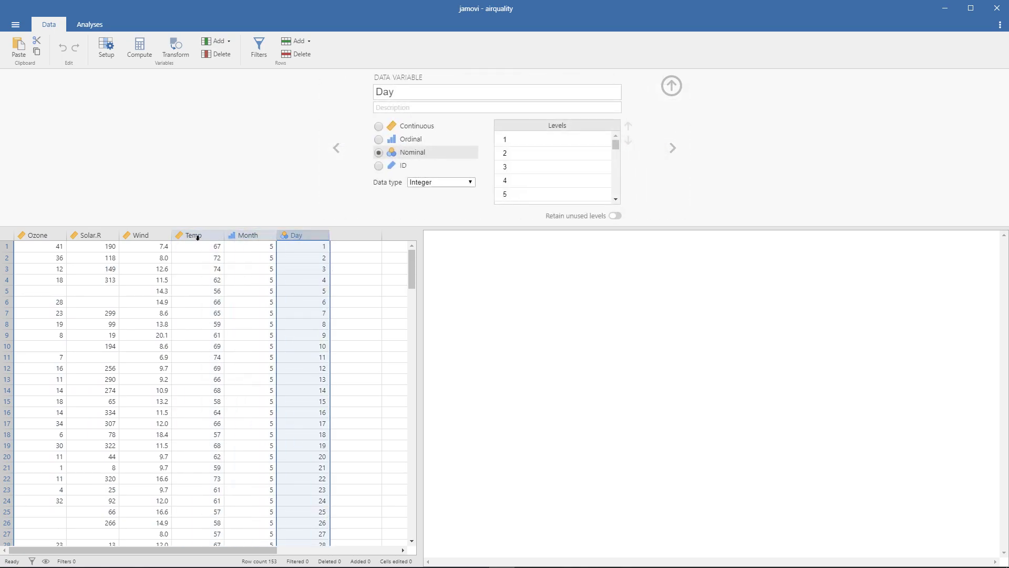
{"action": "left_click", "coordinate": [48, 235]}
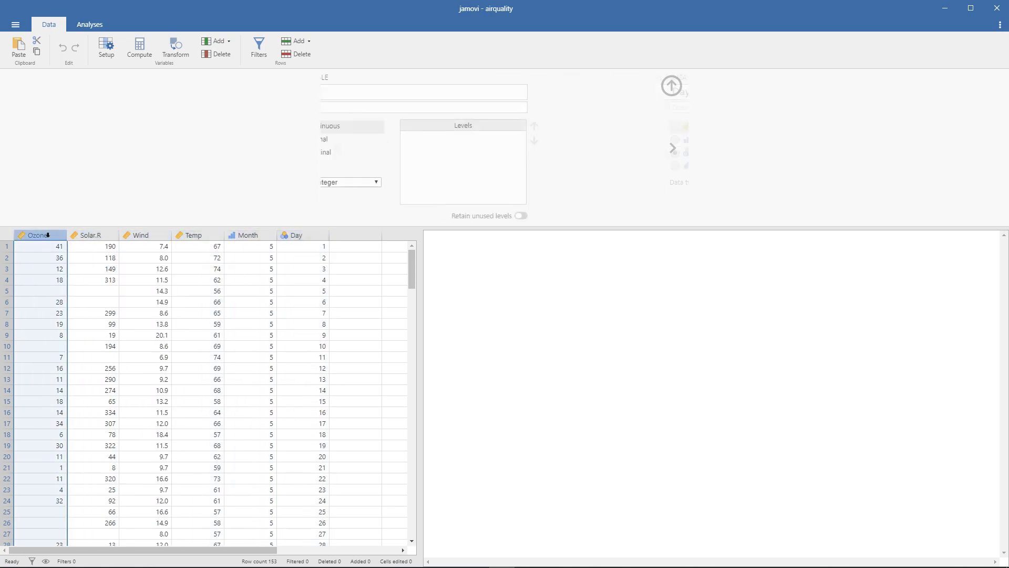
{"action": "left_click", "coordinate": [61, 198]}
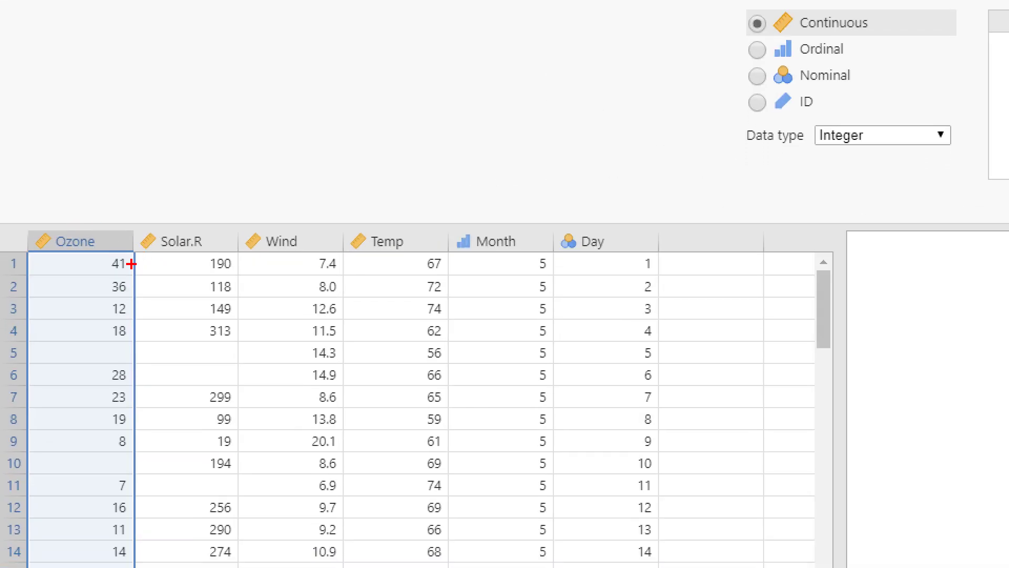
{"action": "mouse_move", "coordinate": [50, 253]}
{"action": "left_mouse_down"}
{"action": "mouse_move", "coordinate": [32, 222]}
{"action": "mouse_move", "coordinate": [59, 232]}
{"action": "left_mouse_up"}
{"action": "mouse_move", "coordinate": [149, 252]}
{"action": "left_mouse_down"}
{"action": "mouse_move", "coordinate": [139, 228]}
{"action": "mouse_move", "coordinate": [167, 254]}
{"action": "mouse_move", "coordinate": [153, 256]}
{"action": "left_mouse_up"}
{"action": "mouse_move", "coordinate": [473, 251]}
{"action": "left_mouse_down"}
{"action": "mouse_move", "coordinate": [439, 245]}
{"action": "mouse_move", "coordinate": [467, 227]}
{"action": "mouse_move", "coordinate": [471, 251]}
{"action": "left_mouse_up"}
{"action": "mouse_move", "coordinate": [556, 260]}
{"action": "left_mouse_down"}
{"action": "mouse_move", "coordinate": [552, 240]}
{"action": "mouse_move", "coordinate": [554, 262]}
{"action": "left_mouse_up"}
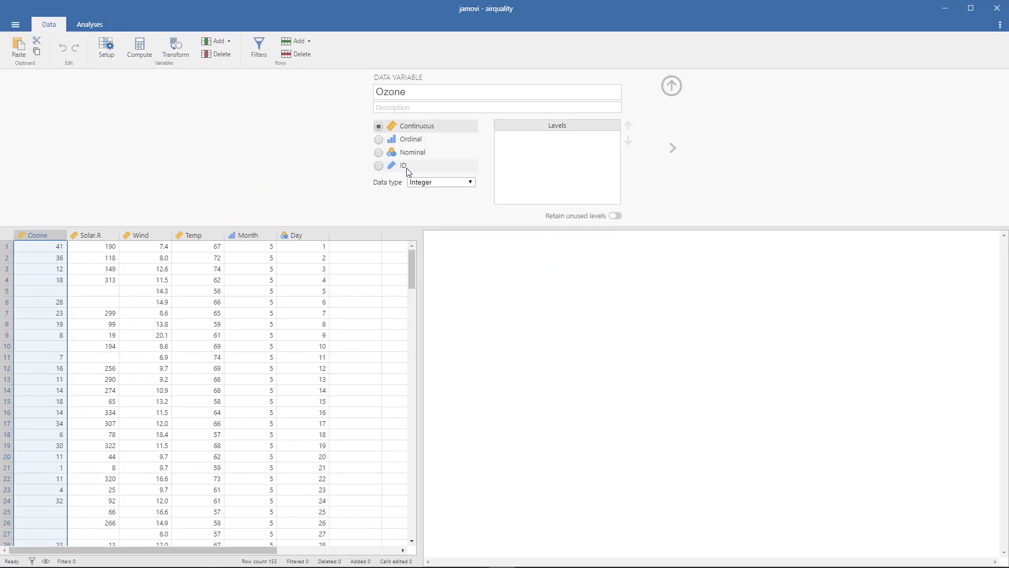
- Close the variable setup and reopen it for the Ozone variable
{"action": "left_click", "coordinate": [99, 52]}
{"action": "left_click", "coordinate": [107, 53]}
{"action": "left_click", "coordinate": [106, 52]}
{"action": "left_click", "coordinate": [43, 79]}
{"action": "double_click", "coordinate": [46, 79]}
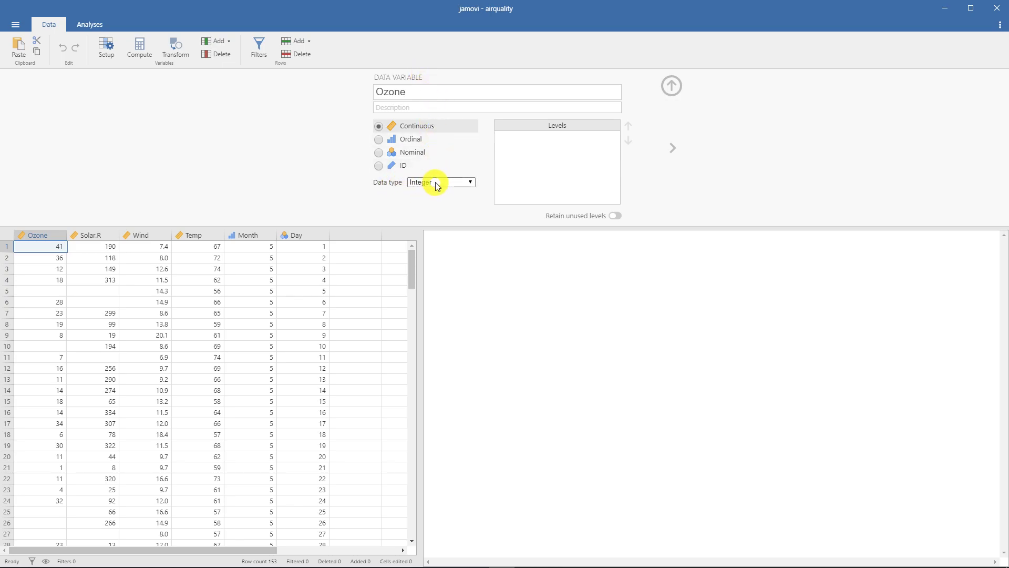
- Try the Text and Decimal data types for the Ozone variable and set it back to Integer
{"action": "left_click", "coordinate": [457, 182]}
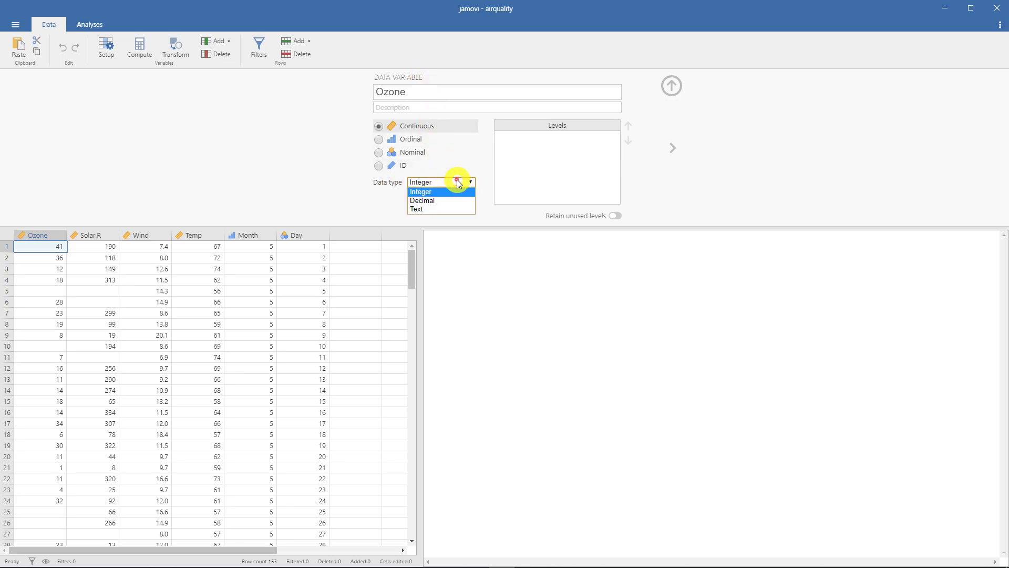
{"action": "left_click", "coordinate": [464, 210]}
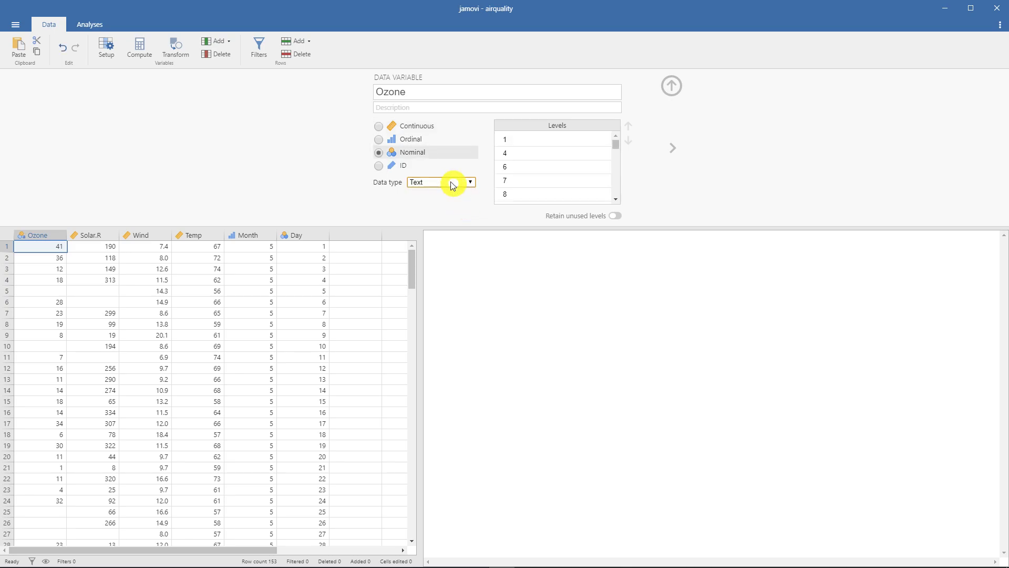
{"action": "left_click", "coordinate": [434, 182]}
{"action": "left_click", "coordinate": [434, 190]}
{"action": "left_click", "coordinate": [435, 184]}
{"action": "left_click", "coordinate": [435, 199]}
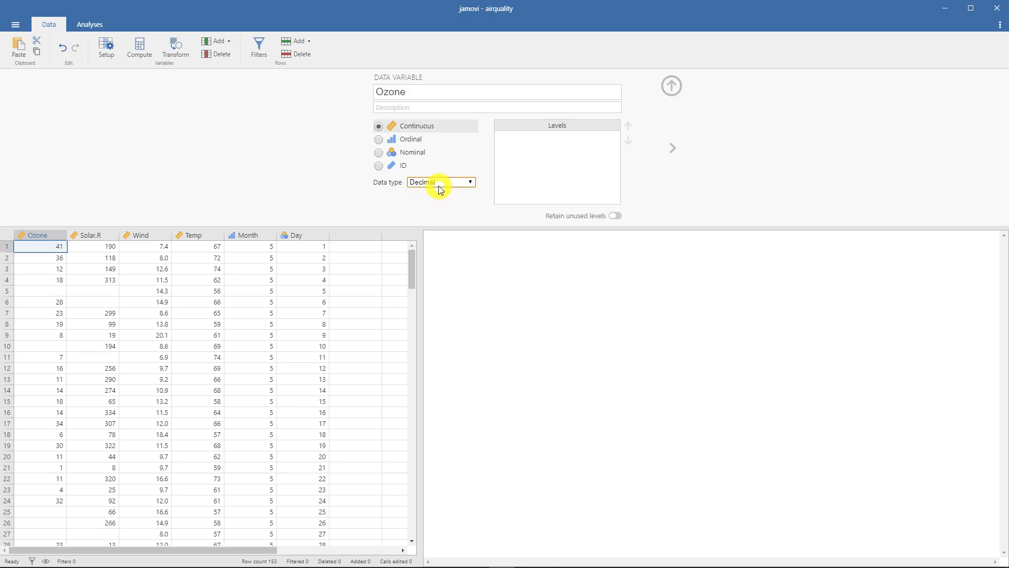
{"action": "left_click", "coordinate": [446, 181]}
{"action": "left_click", "coordinate": [444, 189]}
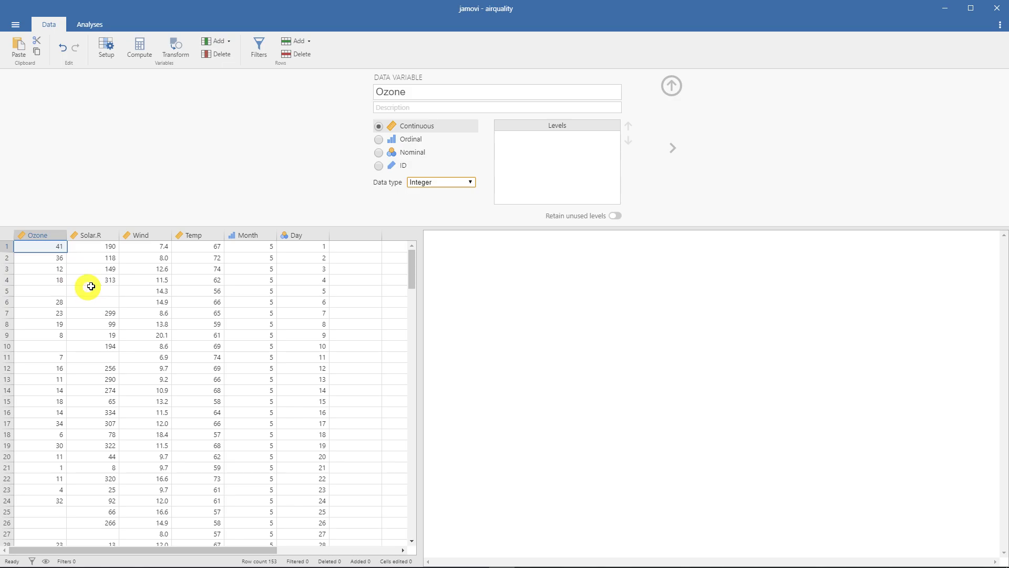
{"action": "left_click", "coordinate": [422, 181]}
{"action": "left_click", "coordinate": [429, 186]}
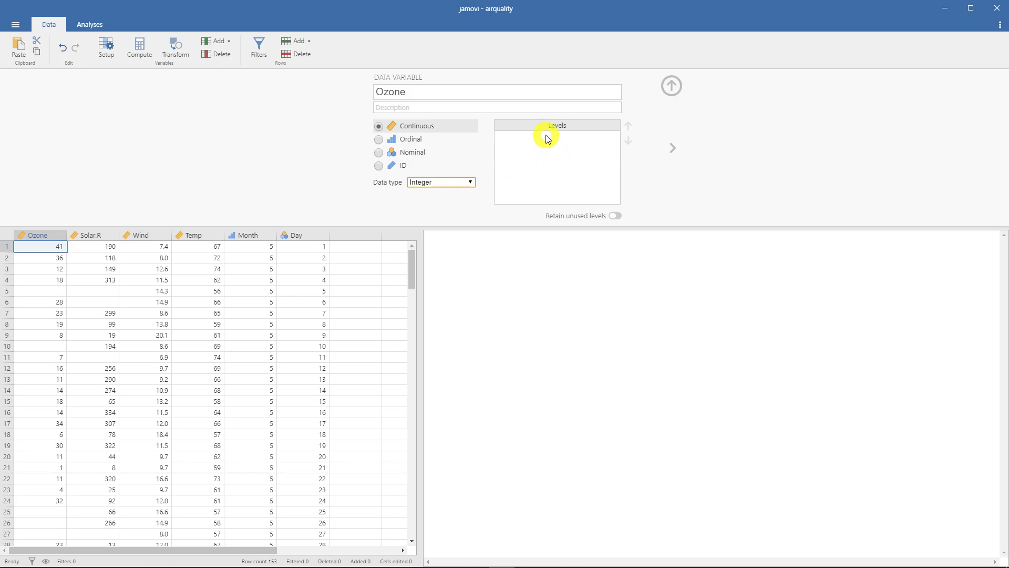
- Switch the Ozone variable's measure type between Nominal and Ordinal, finishing on Ordinal
{"action": "left_click", "coordinate": [445, 153]}
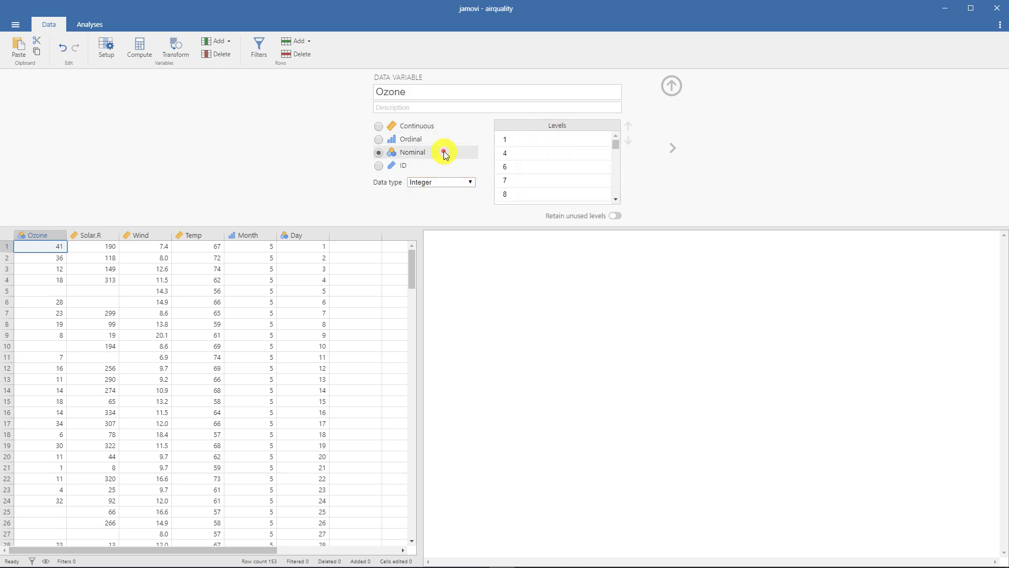
{"action": "left_click", "coordinate": [443, 140]}
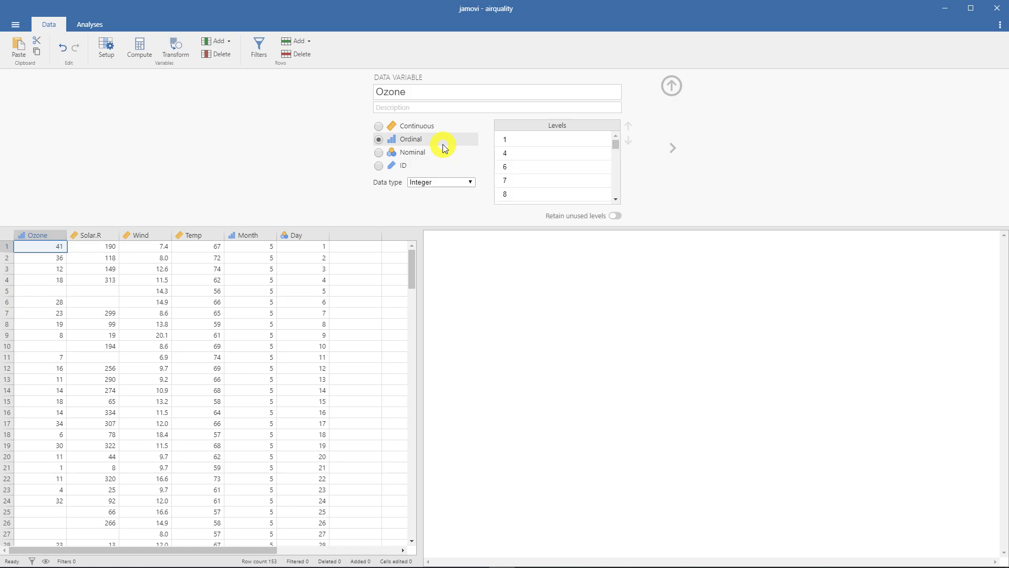
{"action": "left_click", "coordinate": [437, 154]}
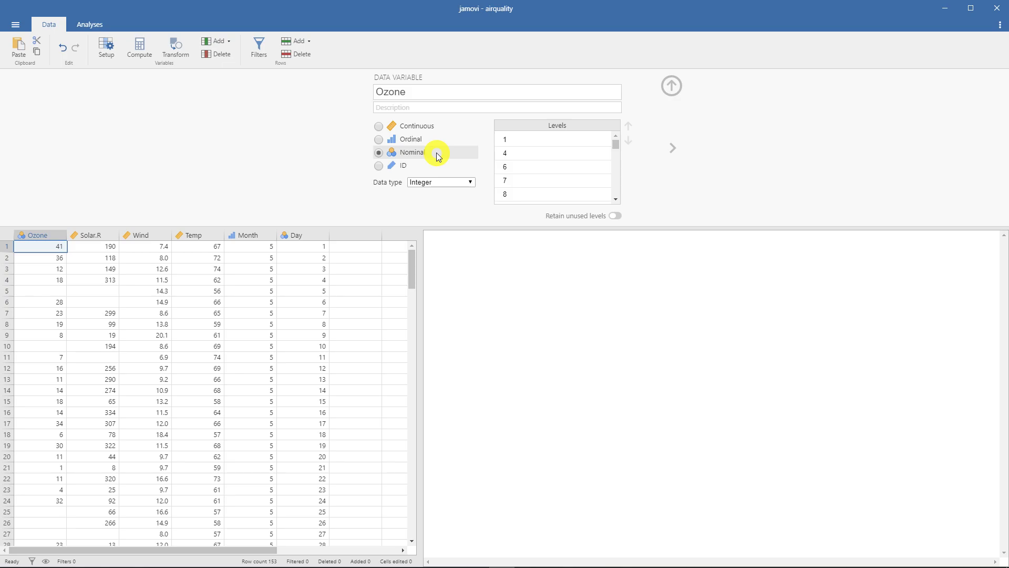
{"action": "left_click", "coordinate": [437, 140]}
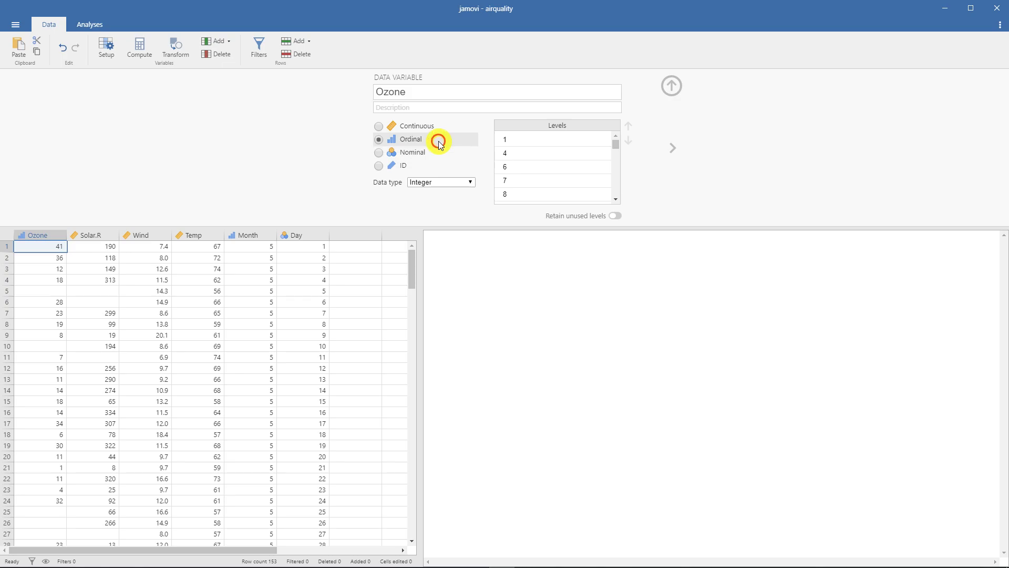
- Compare the Ozone levels under the Nominal and Ordinal measure types, and finish by setting Ozone to Continuous
{"action": "left_click", "coordinate": [437, 151]}
{"action": "left_click", "coordinate": [439, 139]}
{"action": "mouse_move", "coordinate": [616, 140]}
{"action": "left_mouse_down"}
{"action": "mouse_move", "coordinate": [617, 193]}
{"action": "mouse_move", "coordinate": [619, 135]}
{"action": "left_mouse_up"}
{"action": "left_click", "coordinate": [441, 152]}
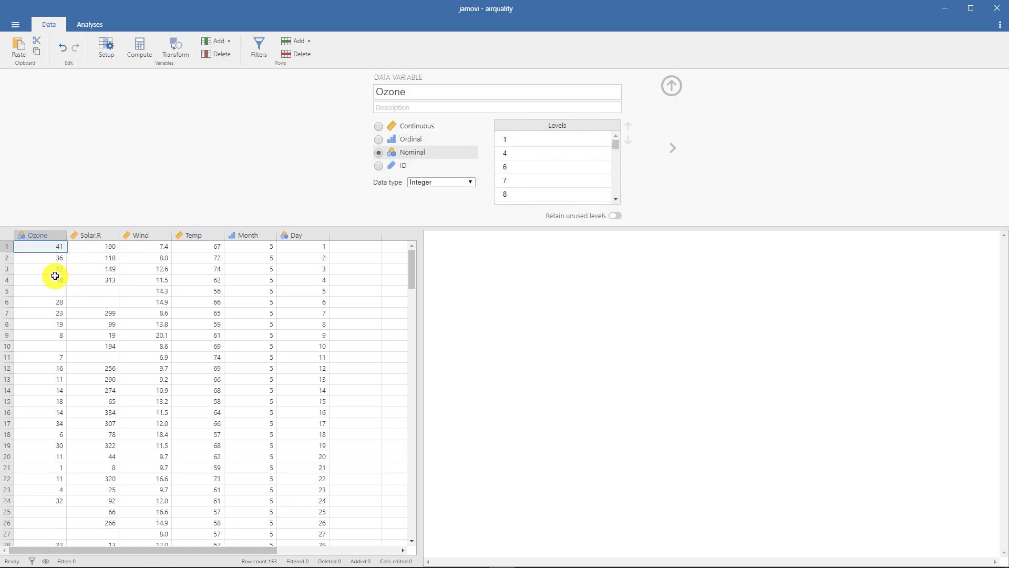
{"action": "left_click_drag", "start_coordinate": [617, 145], "coordinate": [616, 135]}
{"action": "left_click", "coordinate": [431, 146]}
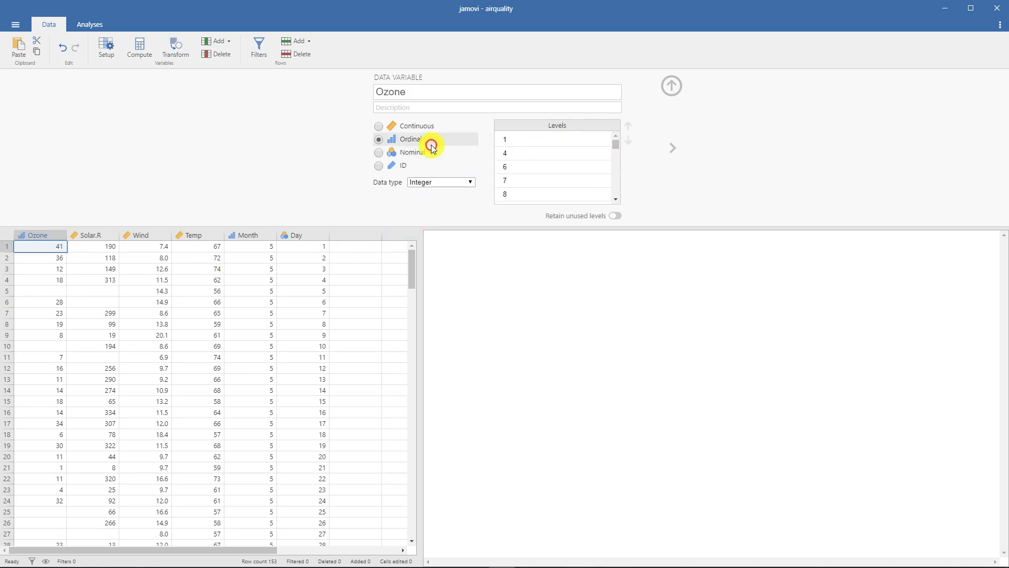
{"action": "left_click_drag", "start_coordinate": [615, 143], "coordinate": [618, 153]}
{"action": "left_click", "coordinate": [414, 125]}
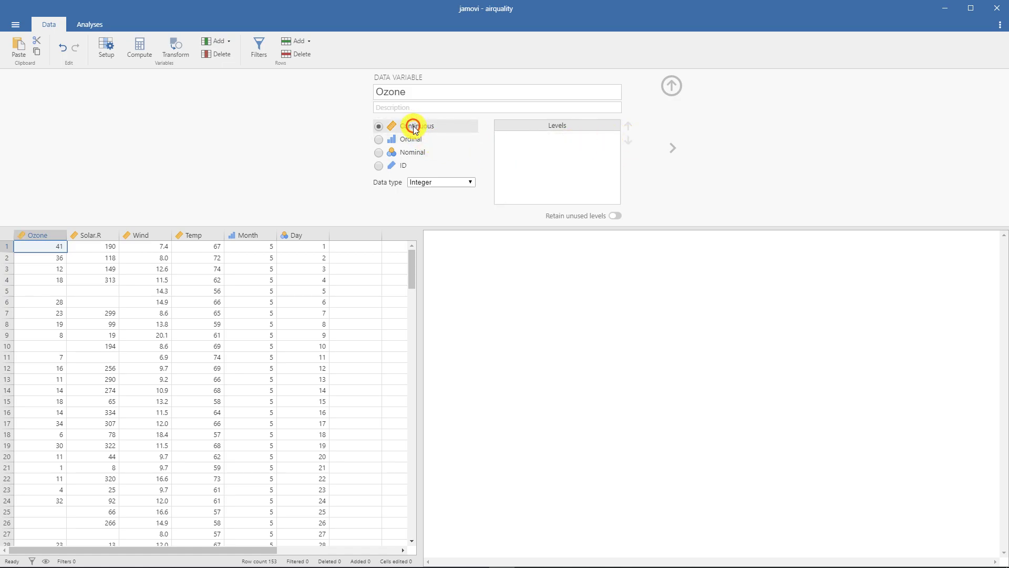
- Review the measure type, data type and levels of each variable from Solar.R to Day, and close the variable setup
{"action": "left_click", "coordinate": [91, 235]}
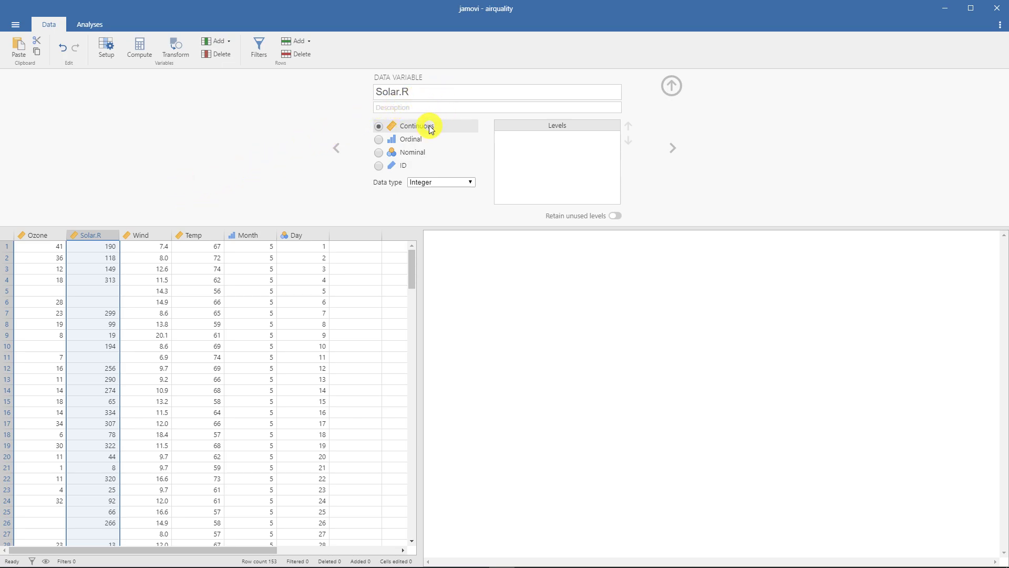
{"action": "left_click", "coordinate": [148, 232]}
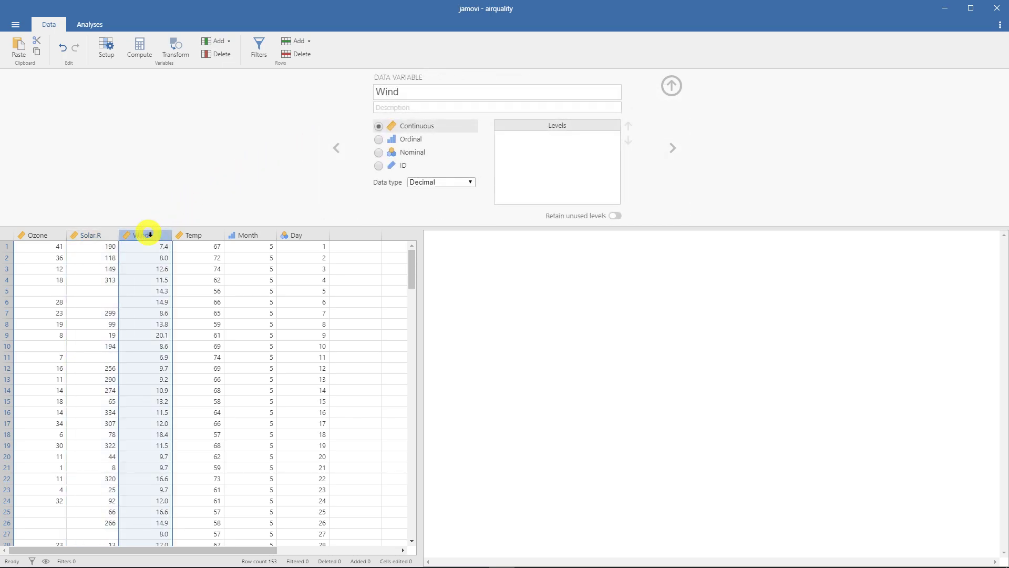
{"action": "left_click", "coordinate": [195, 235]}
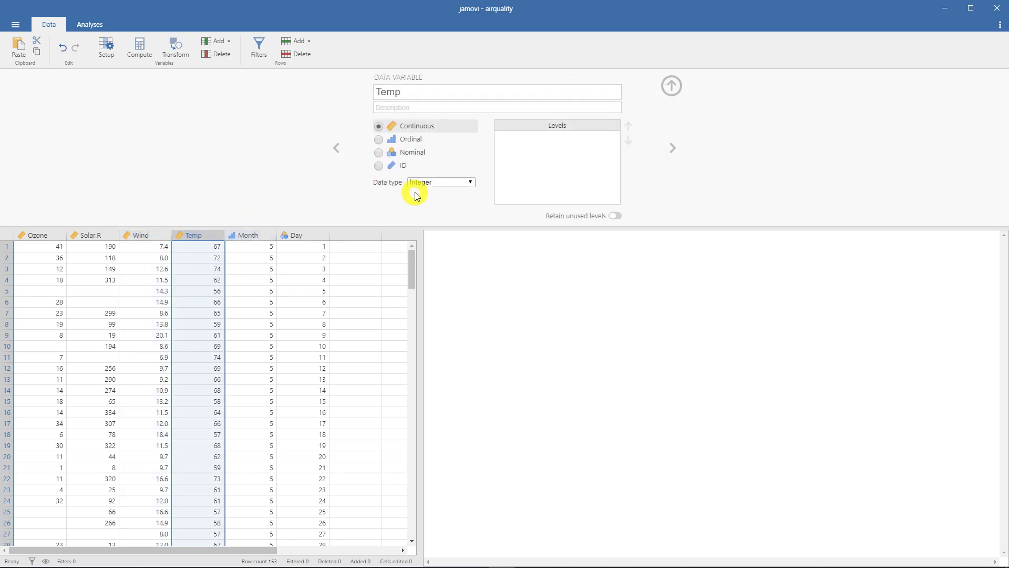
{"action": "left_click", "coordinate": [250, 236]}
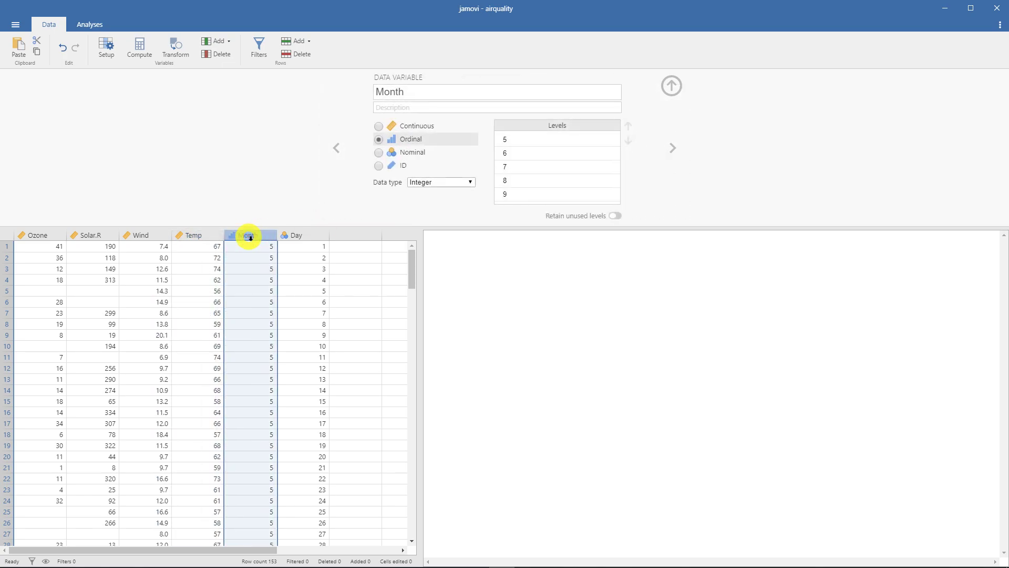
{"action": "left_click_drag", "start_coordinate": [410, 277], "coordinate": [408, 248]}
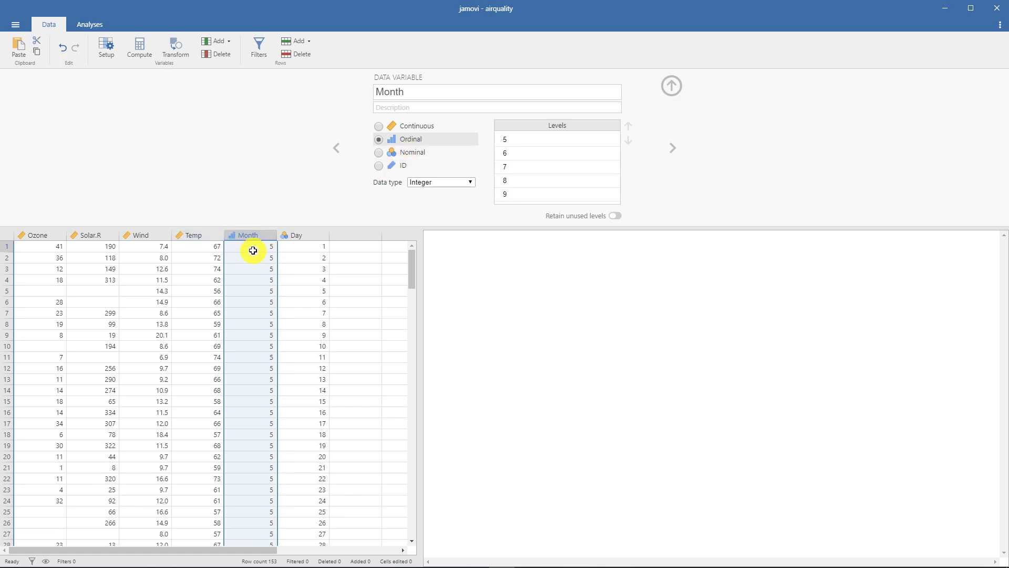
{"action": "left_click", "coordinate": [296, 236]}
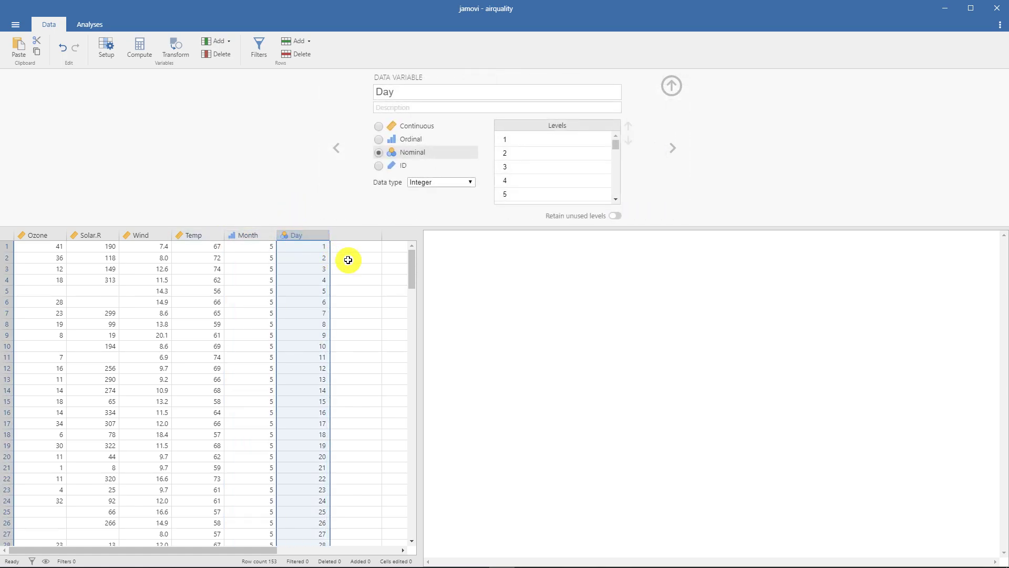
{"action": "mouse_move", "coordinate": [410, 270]}
{"action": "left_mouse_down"}
{"action": "mouse_move", "coordinate": [414, 457]}
{"action": "mouse_move", "coordinate": [428, 239]}
{"action": "mouse_move", "coordinate": [419, 326]}
{"action": "mouse_move", "coordinate": [412, 254]}
{"action": "left_mouse_up"}
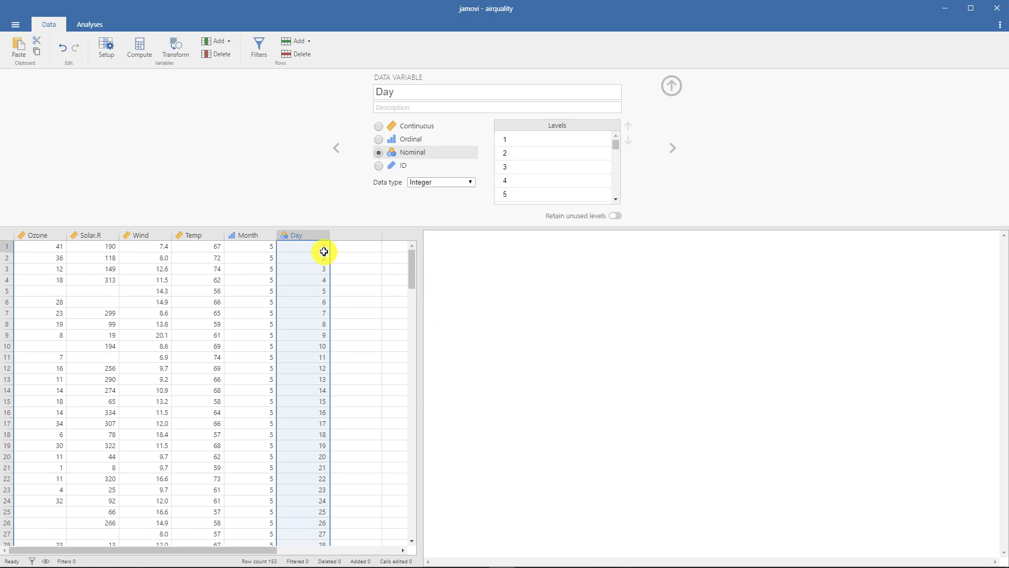
{"action": "left_click", "coordinate": [406, 156]}
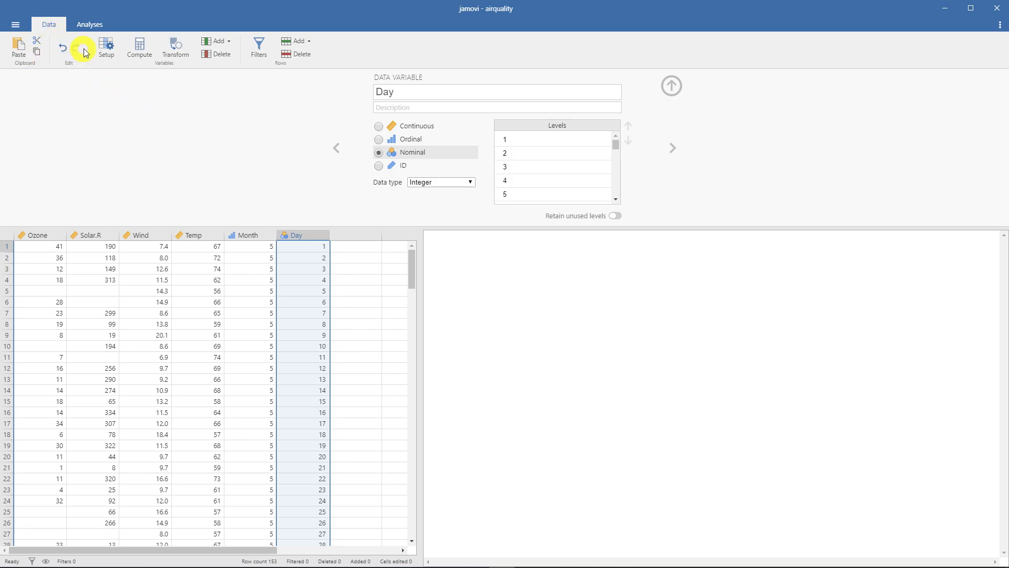
{"action": "left_click", "coordinate": [100, 50]}
{"action": "left_click", "coordinate": [100, 50]}
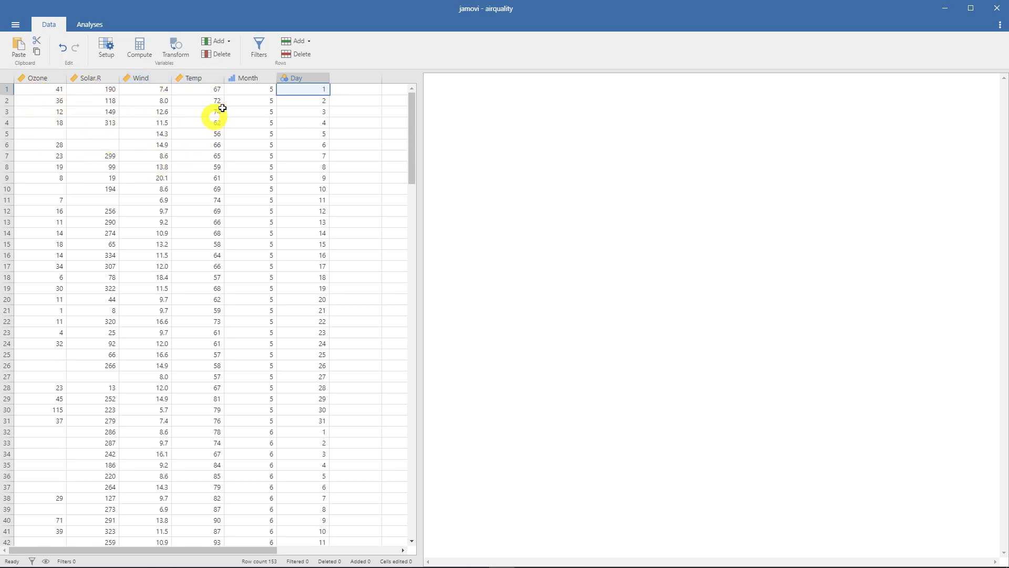
- Insert a new computed variable directly after the Month variable, keeping its default name
{"action": "left_click", "coordinate": [235, 77]}
{"action": "left_click", "coordinate": [135, 54]}
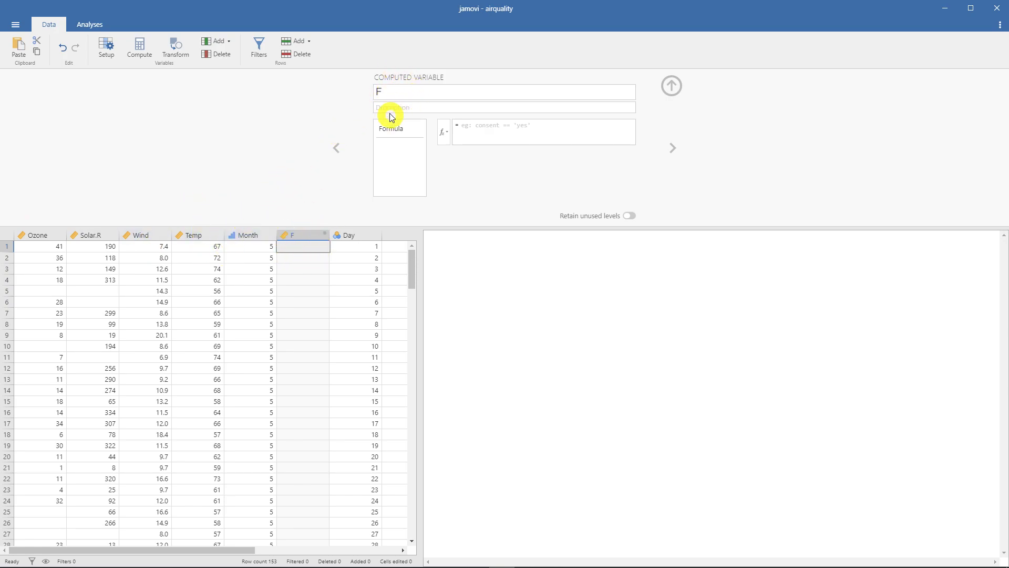
{"action": "double_click", "coordinate": [388, 93]}
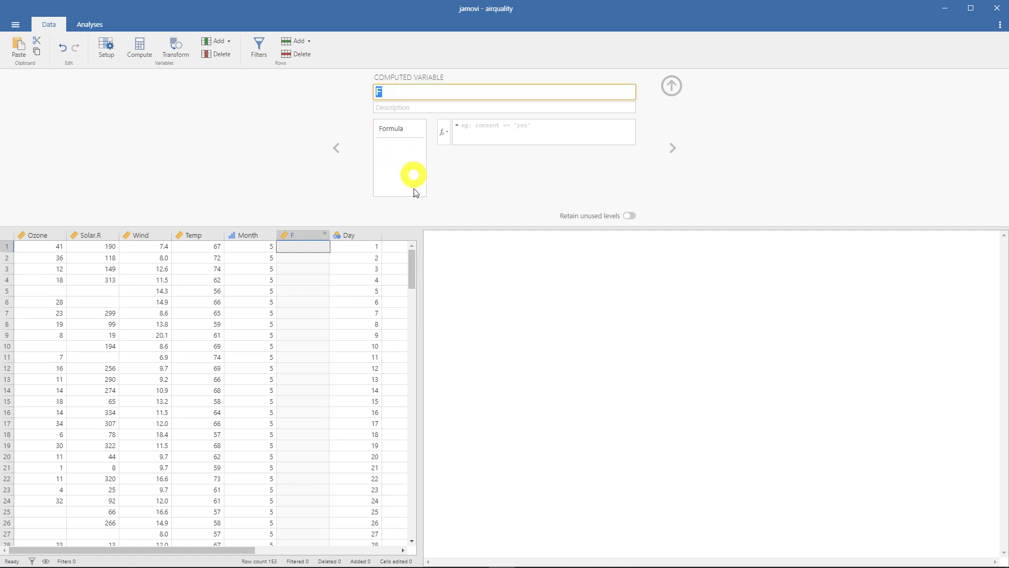
{"action": "left_click", "coordinate": [413, 152]}
{"action": "left_click", "coordinate": [389, 131]}
{"action": "left_click", "coordinate": [389, 127]}
- Open the formula's function and variable lists and look through the variables available for the computation
{"action": "left_click", "coordinate": [444, 132]}
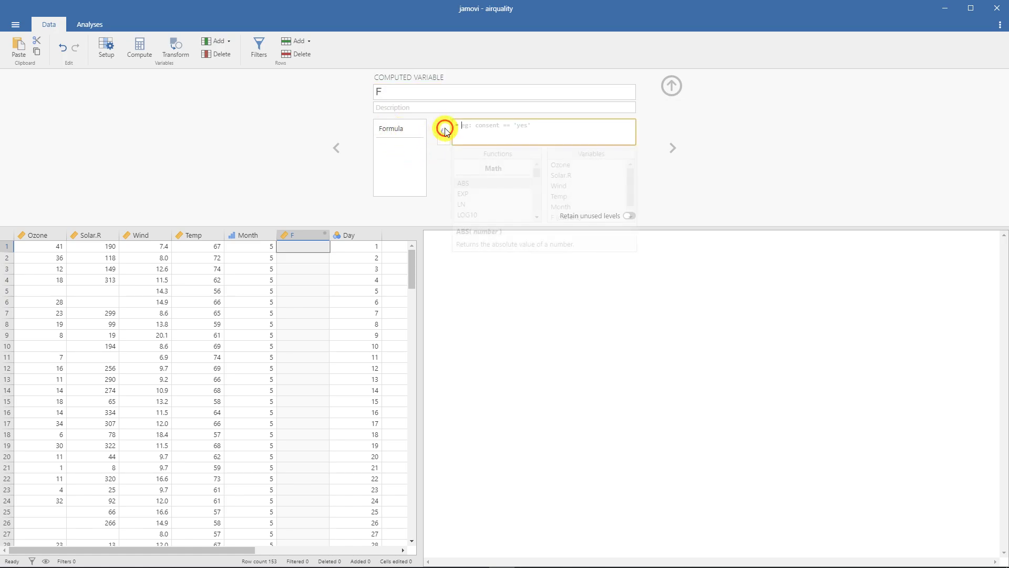
{"action": "mouse_move", "coordinate": [537, 176]}
{"action": "left_mouse_down"}
{"action": "mouse_move", "coordinate": [534, 208]}
{"action": "mouse_move", "coordinate": [540, 177]}
{"action": "left_mouse_up"}
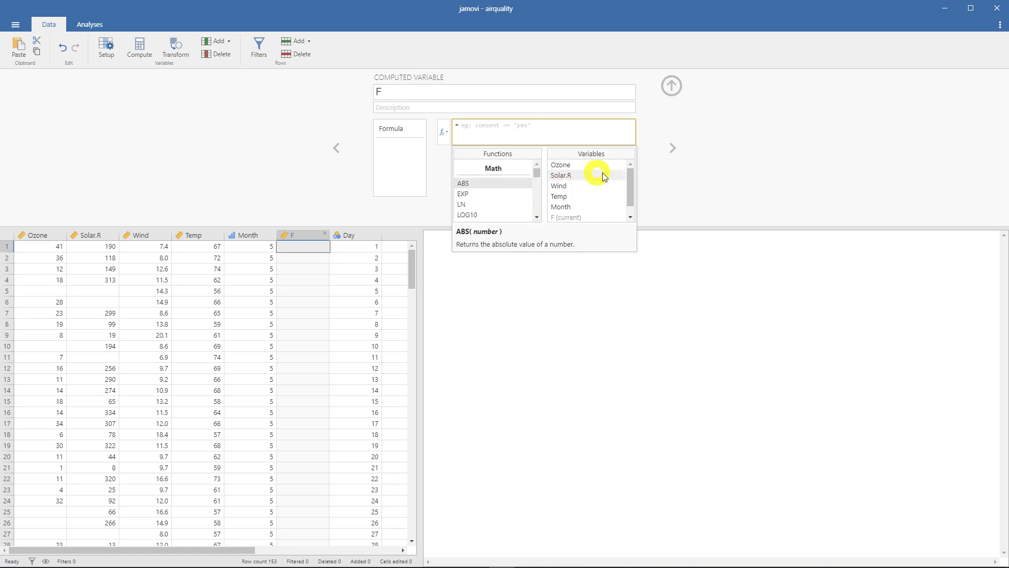
{"action": "mouse_move", "coordinate": [628, 172]}
{"action": "left_mouse_down"}
{"action": "mouse_move", "coordinate": [629, 194]}
{"action": "mouse_move", "coordinate": [627, 160]}
{"action": "mouse_move", "coordinate": [633, 214]}
{"action": "mouse_move", "coordinate": [633, 153]}
{"action": "left_mouse_up"}
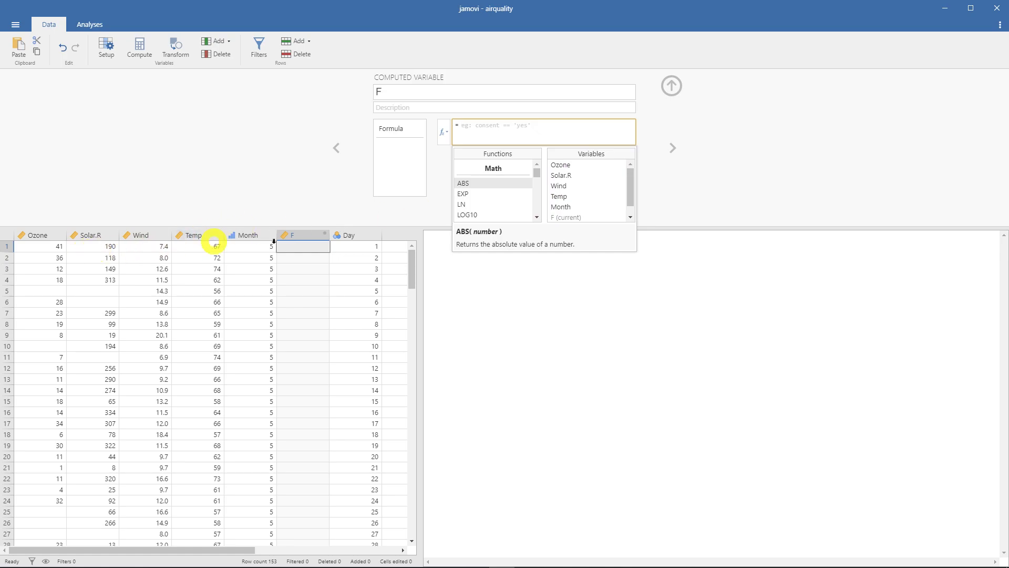
{"action": "scroll", "coordinate": [587, 199], "scroll_direction": "down", "scroll_amount": 1}
{"action": "scroll", "coordinate": [585, 198], "scroll_direction": "down", "scroll_amount": 1}
{"action": "scroll", "coordinate": [584, 197], "scroll_direction": "up", "scroll_amount": 2}
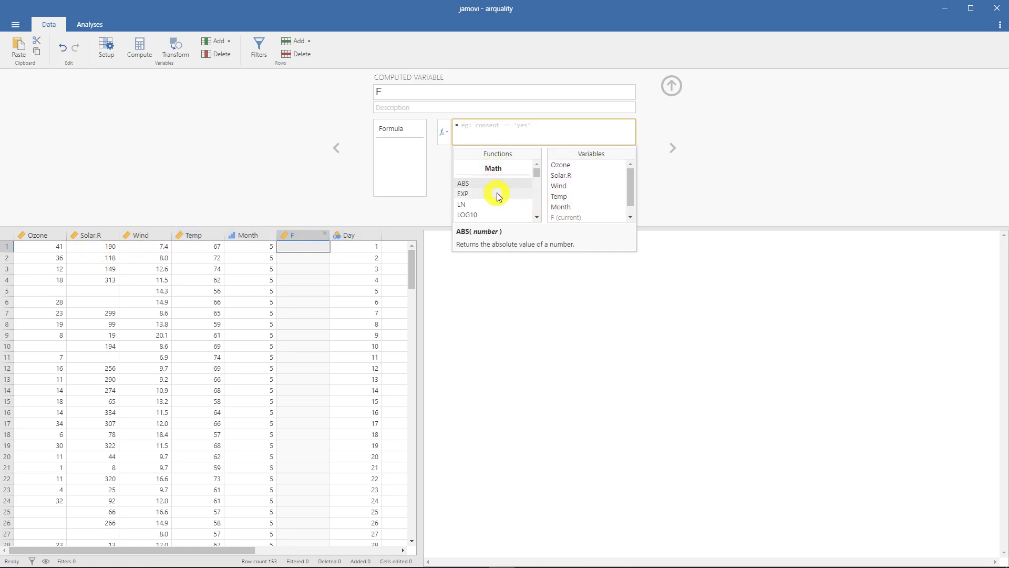
- Look through the available formula functions from Math through Reference and Misc to Simulation, and close the lists
{"action": "left_click_drag", "start_coordinate": [536, 171], "coordinate": [535, 177]}
{"action": "scroll", "coordinate": [513, 178], "scroll_direction": "down", "scroll_amount": 4}
{"action": "scroll", "coordinate": [513, 179], "scroll_direction": "down", "scroll_amount": 2}
{"action": "scroll", "coordinate": [513, 178], "scroll_direction": "down", "scroll_amount": 3}
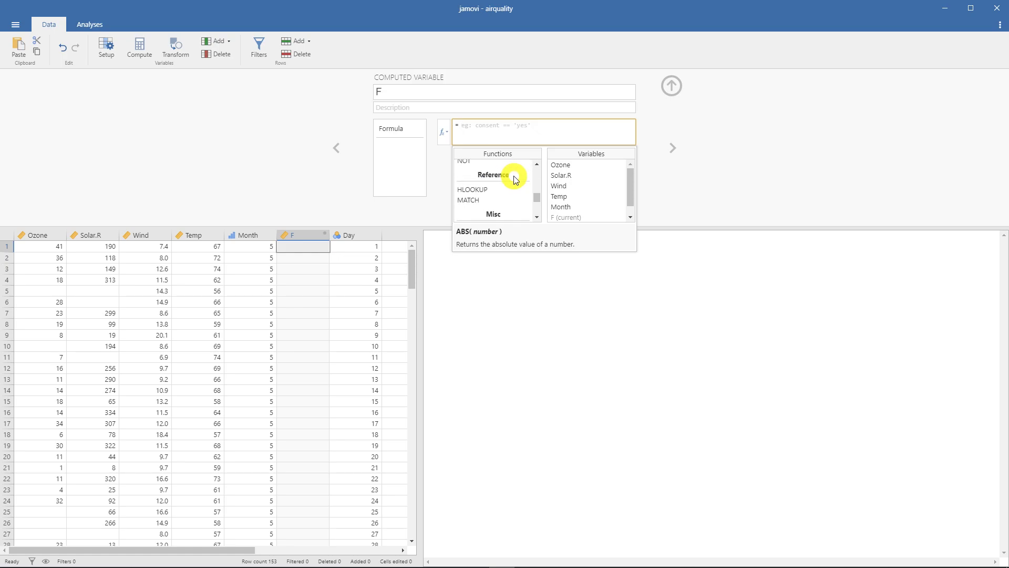
{"action": "scroll", "coordinate": [515, 179], "scroll_direction": "up", "scroll_amount": 1}
{"action": "scroll", "coordinate": [514, 178], "scroll_direction": "down", "scroll_amount": 3}
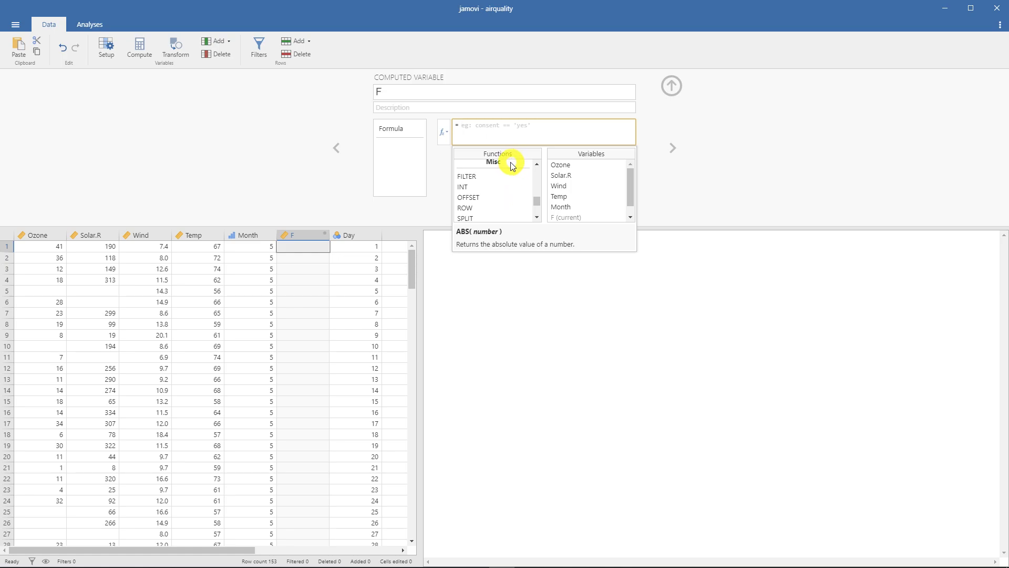
{"action": "scroll", "coordinate": [512, 176], "scroll_direction": "down", "scroll_amount": 3}
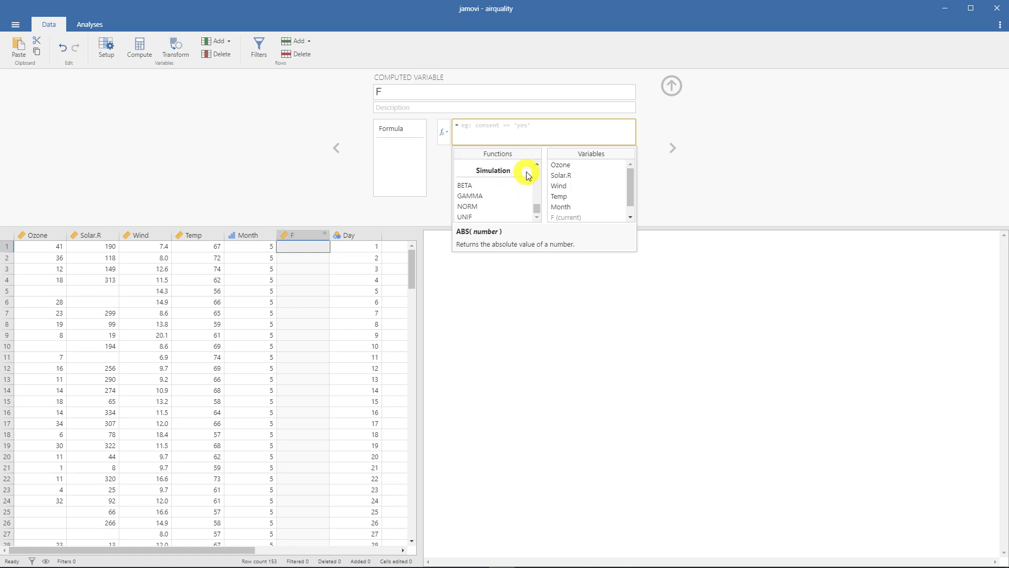
{"action": "scroll", "coordinate": [510, 205], "scroll_direction": "up", "scroll_amount": 1}
{"action": "scroll", "coordinate": [516, 204], "scroll_direction": "down", "scroll_amount": 1}
{"action": "left_click_drag", "start_coordinate": [538, 207], "coordinate": [541, 164]}
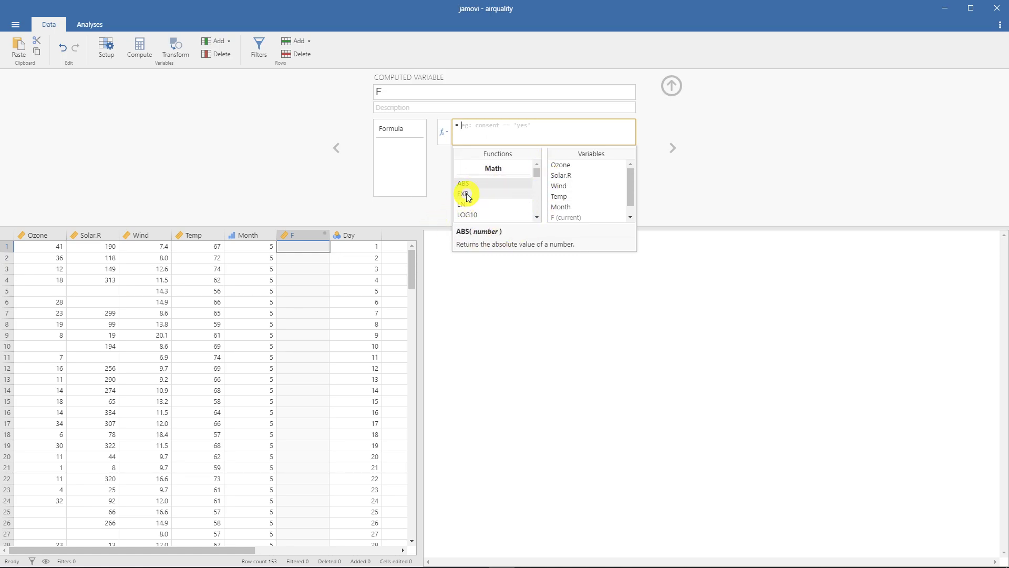
{"action": "left_click", "coordinate": [210, 128]}
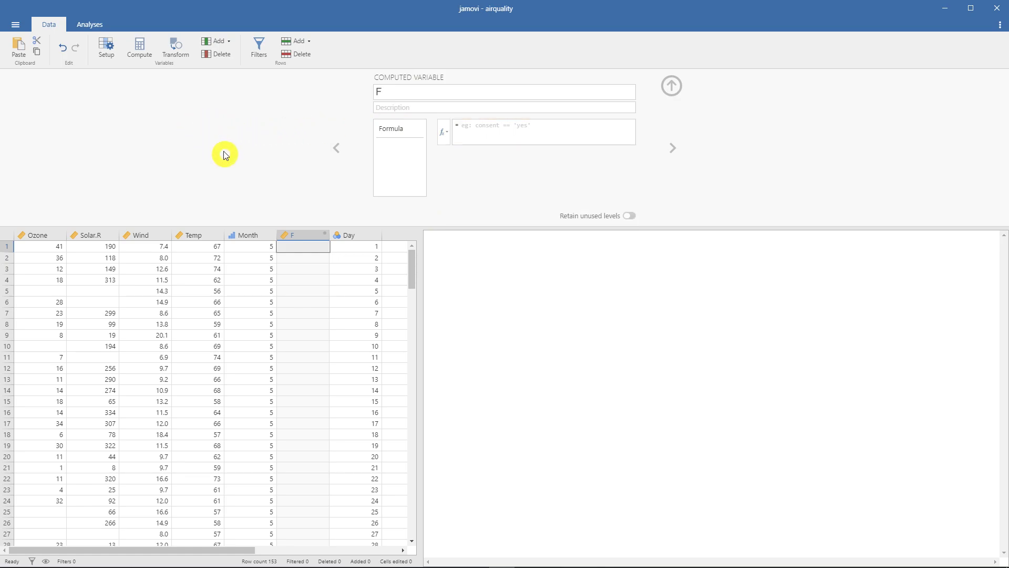
- Create a transformed variable from the computed variable F, and compare the setups of the two variables
{"action": "left_click", "coordinate": [177, 52]}
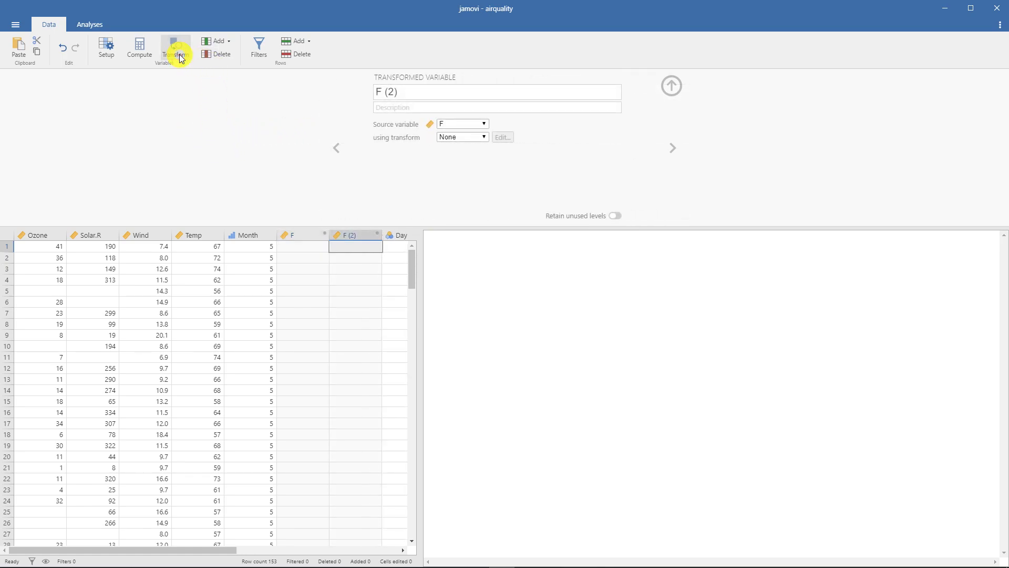
{"action": "left_click_drag", "start_coordinate": [345, 235], "coordinate": [313, 234]}
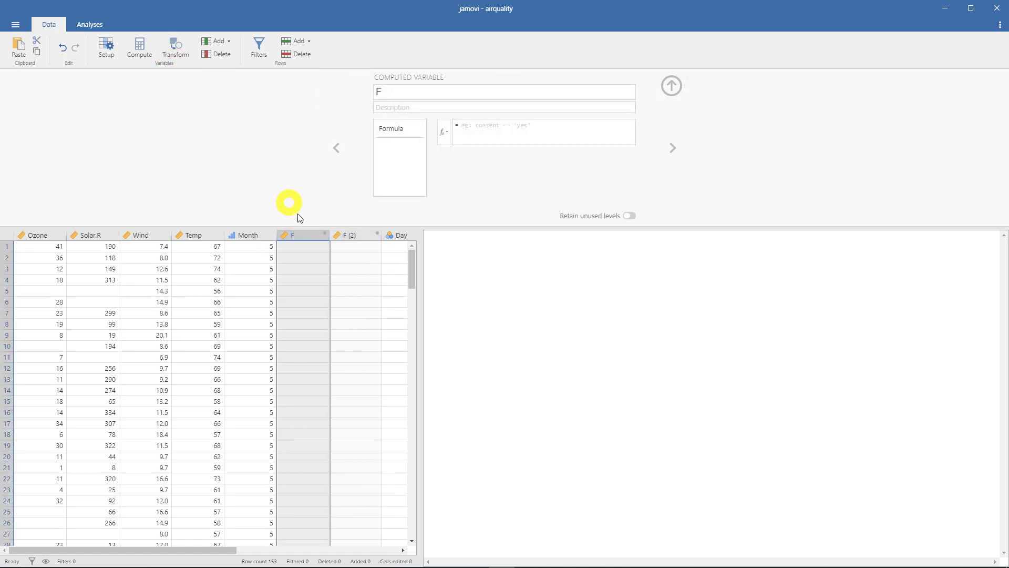
{"action": "left_click", "coordinate": [345, 235]}
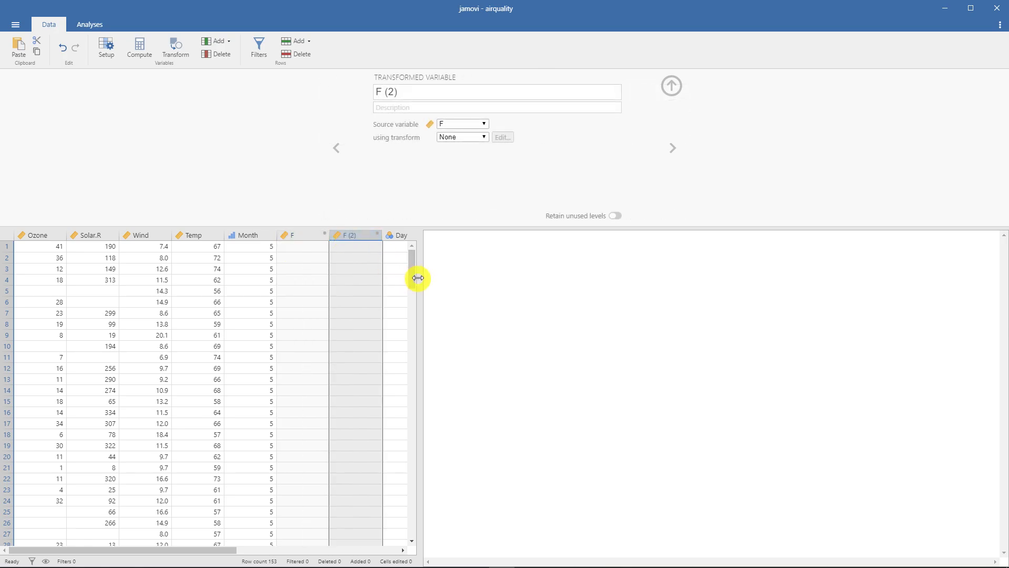
- Widen the data spreadsheet and add a new computed variable and a new transformed variable in the empty columns after Day
{"action": "left_click_drag", "start_coordinate": [424, 277], "coordinate": [625, 270]}
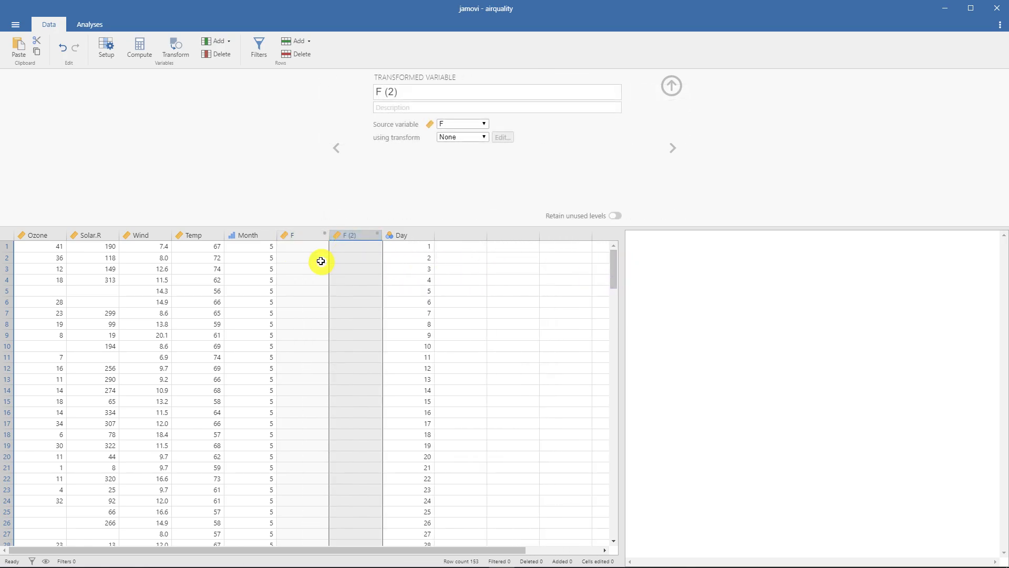
{"action": "left_click", "coordinate": [452, 235]}
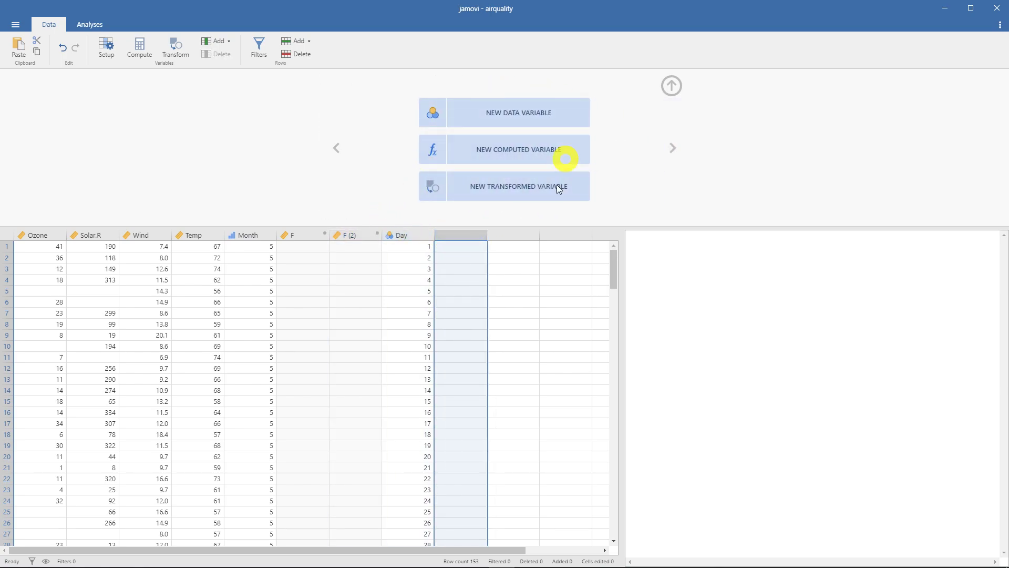
{"action": "left_click", "coordinate": [498, 151]}
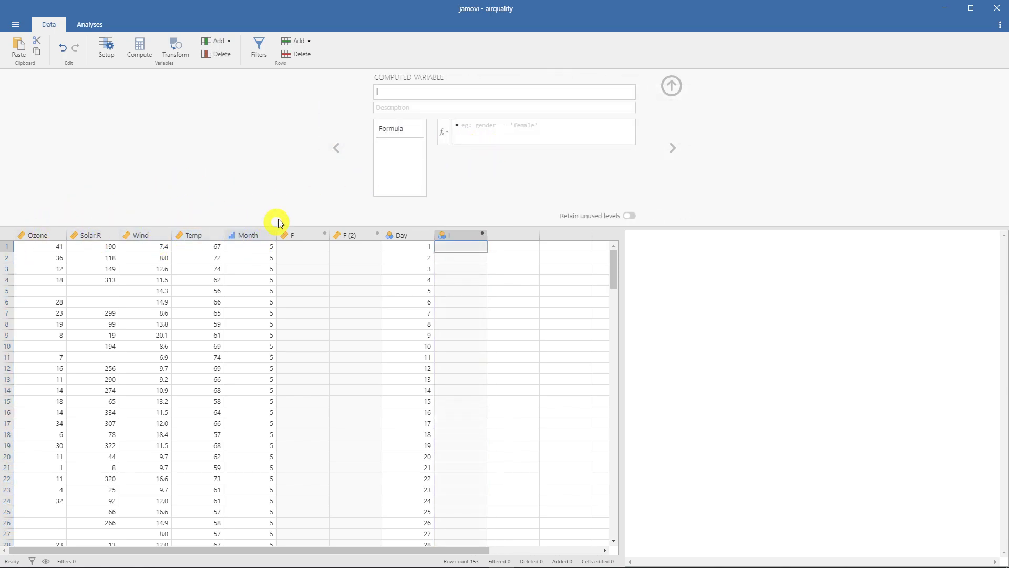
{"action": "left_click", "coordinate": [443, 231]}
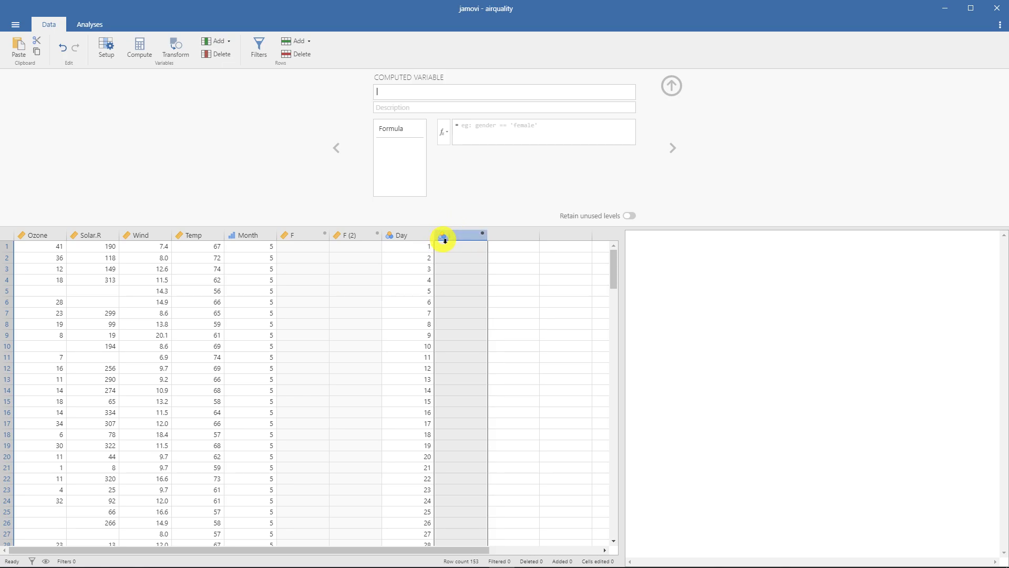
{"action": "left_click", "coordinate": [499, 235]}
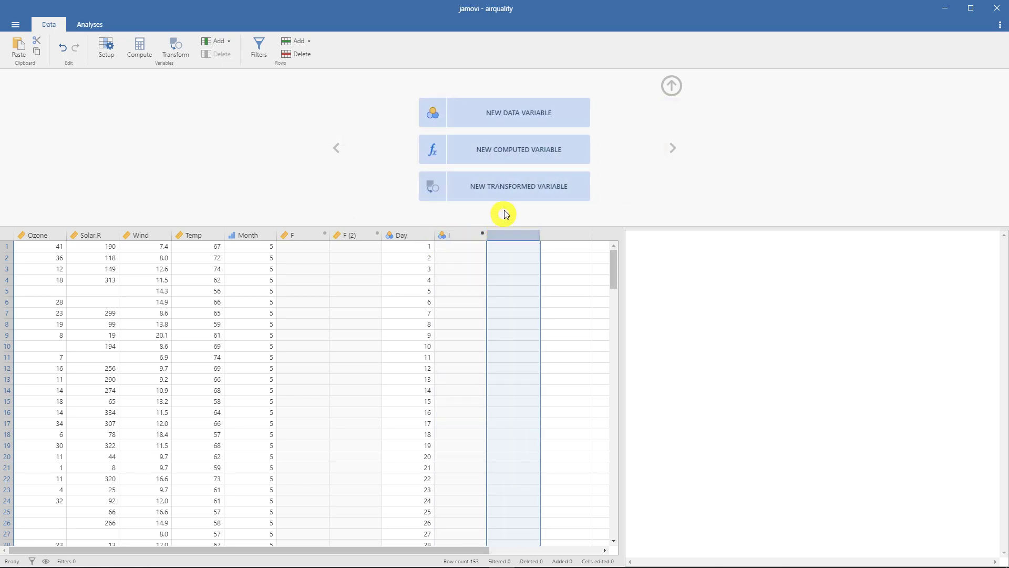
{"action": "left_click", "coordinate": [509, 190]}
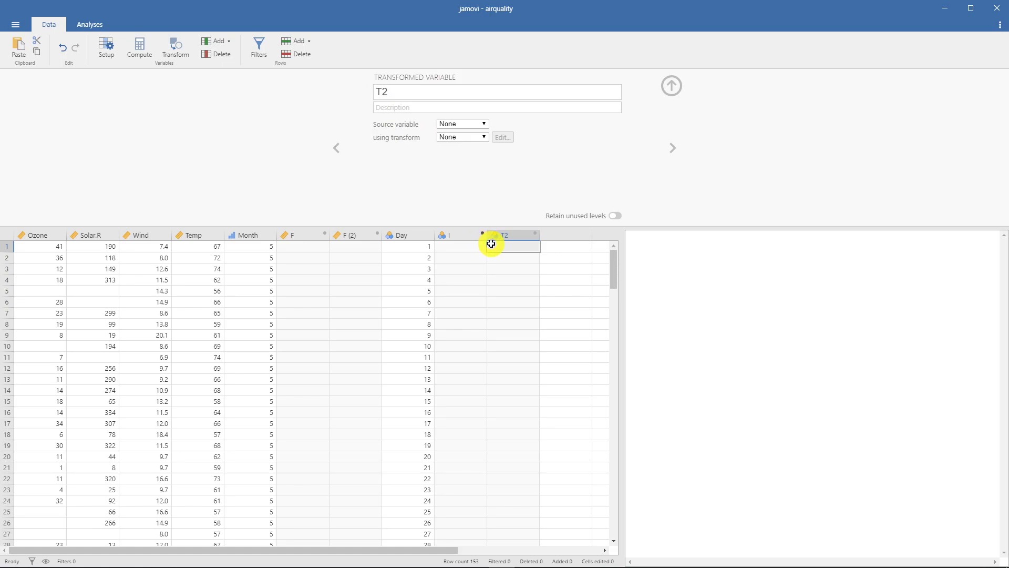
- Create a transformed variable that uses the computed variable I as its source
{"action": "left_click", "coordinate": [462, 234]}
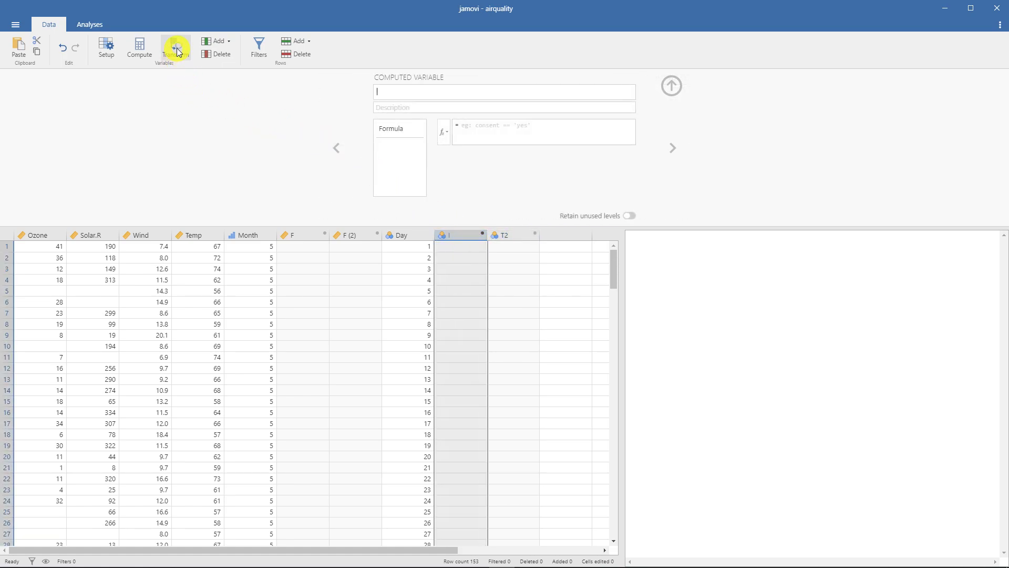
{"action": "right_click", "coordinate": [457, 235]}
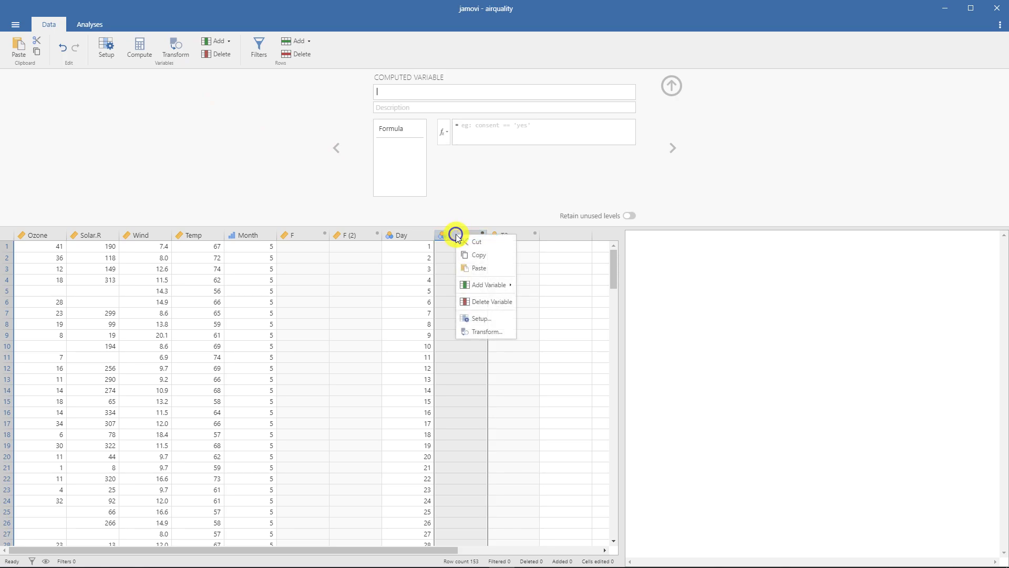
{"action": "left_click", "coordinate": [500, 332]}
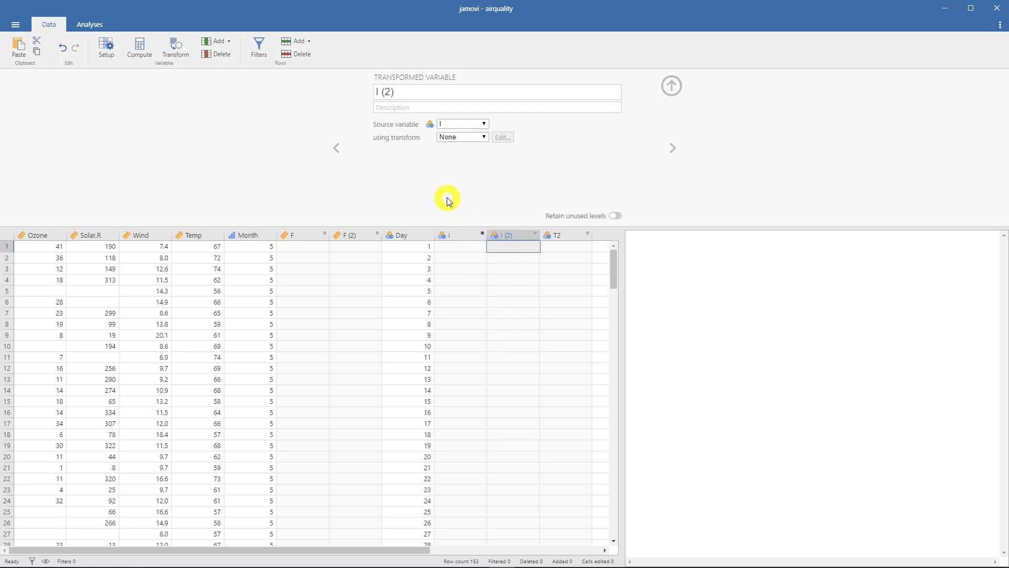
- Delete the transformed variables I (2) and T2 from the data set
{"action": "left_click", "coordinate": [464, 234]}
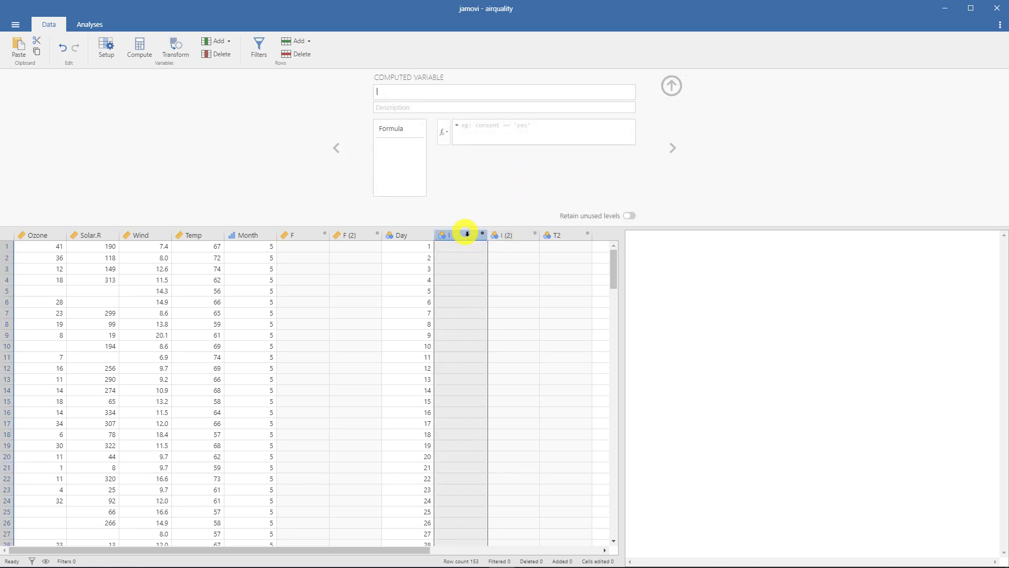
{"action": "left_click", "coordinate": [507, 235]}
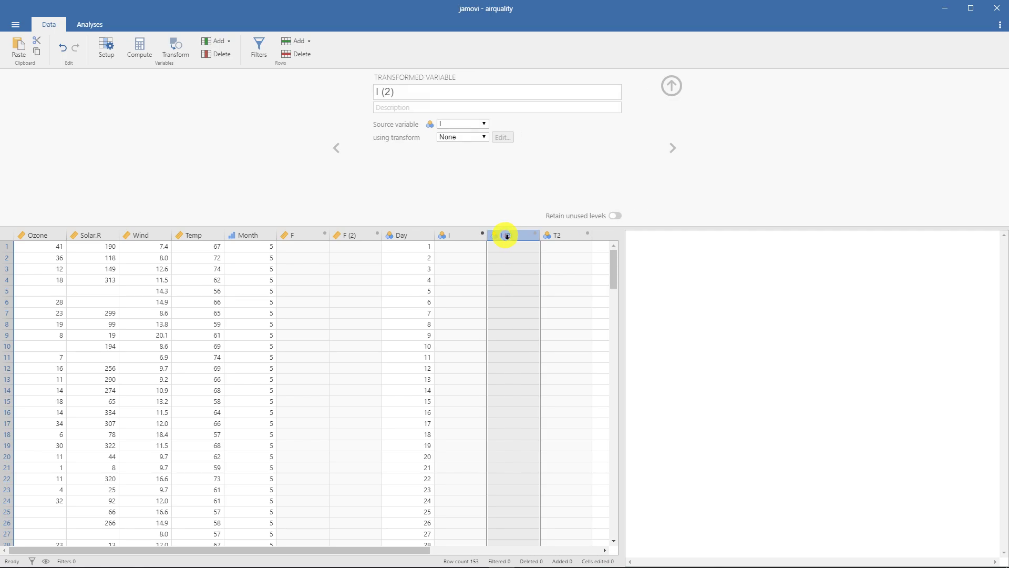
{"action": "right_click", "coordinate": [508, 236]}
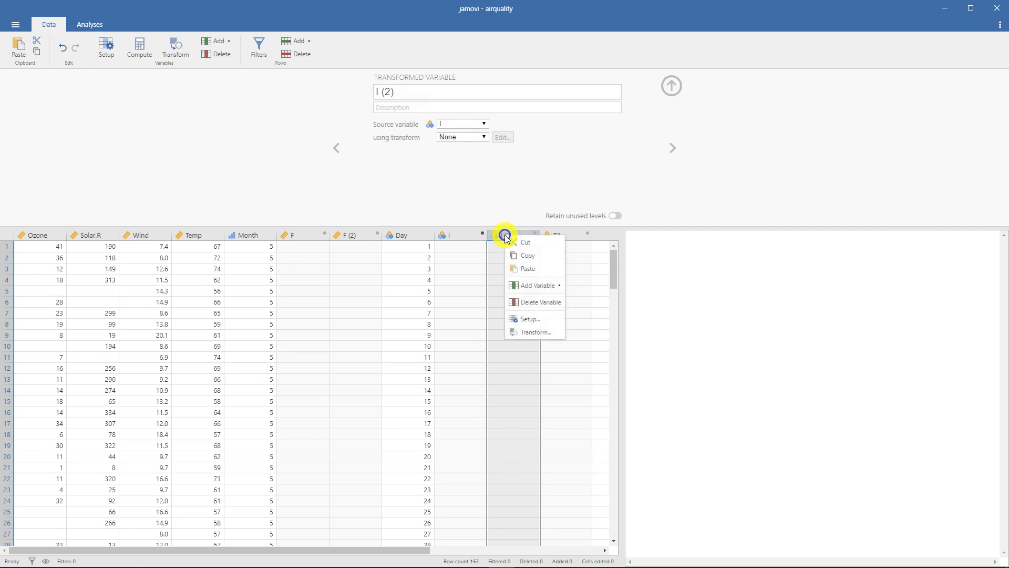
{"action": "left_click", "coordinate": [550, 302]}
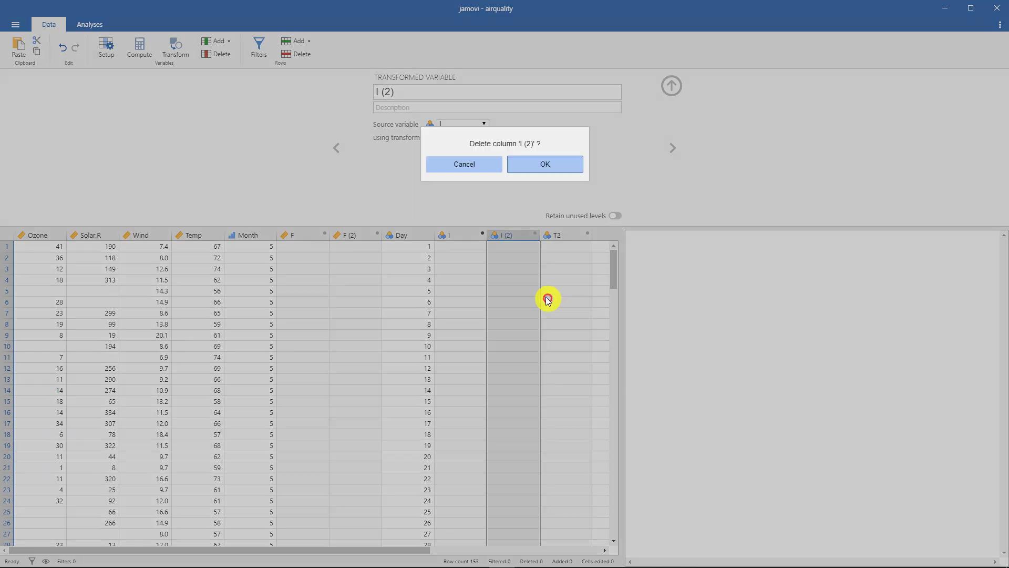
{"action": "left_click", "coordinate": [532, 168]}
{"action": "right_click", "coordinate": [524, 233]}
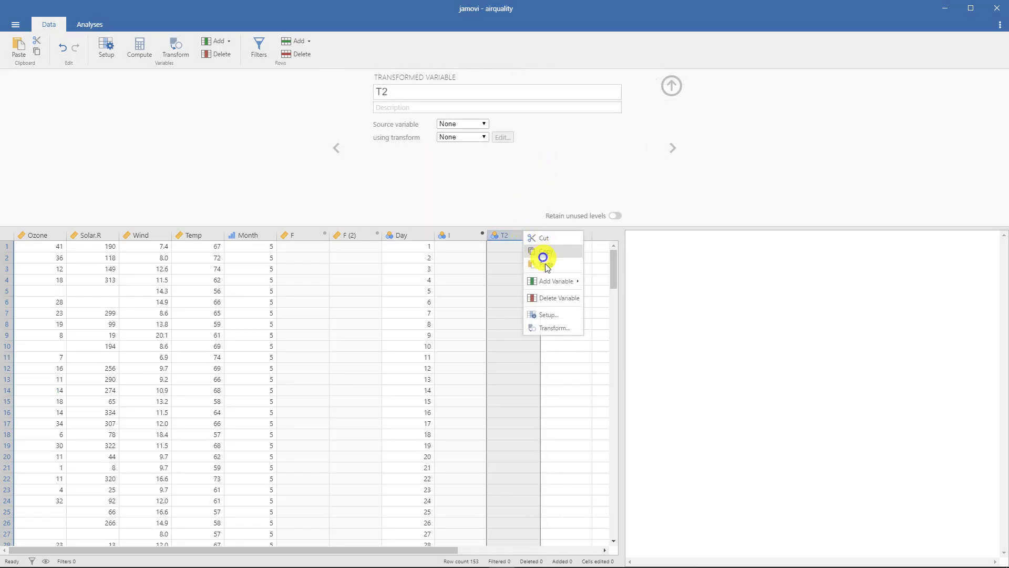
{"action": "left_click", "coordinate": [569, 298]}
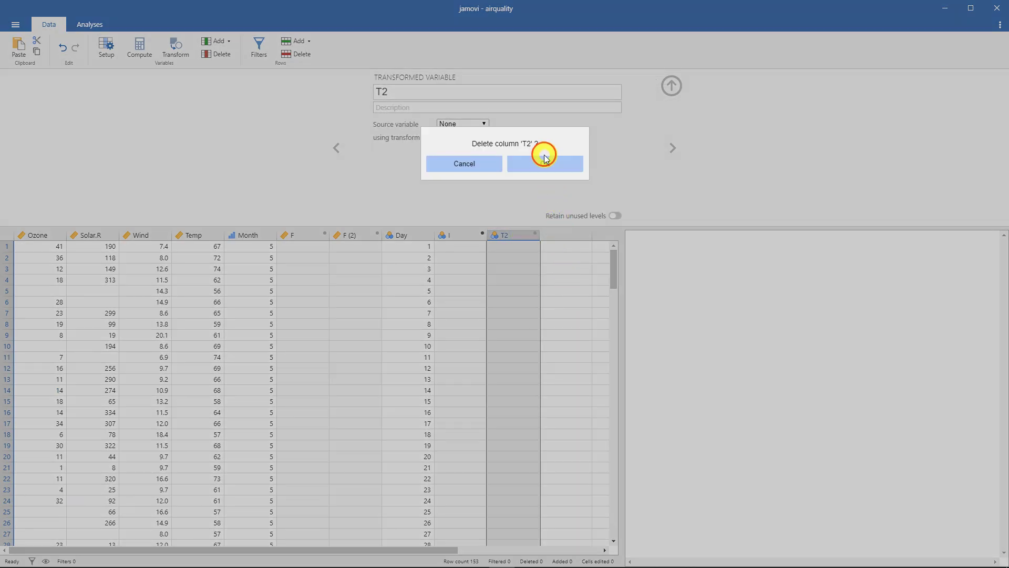
{"action": "left_click", "coordinate": [513, 169]}
- Delete the computed variable I after Day and the transformed variable F (2) before it
{"action": "right_click", "coordinate": [466, 235]}
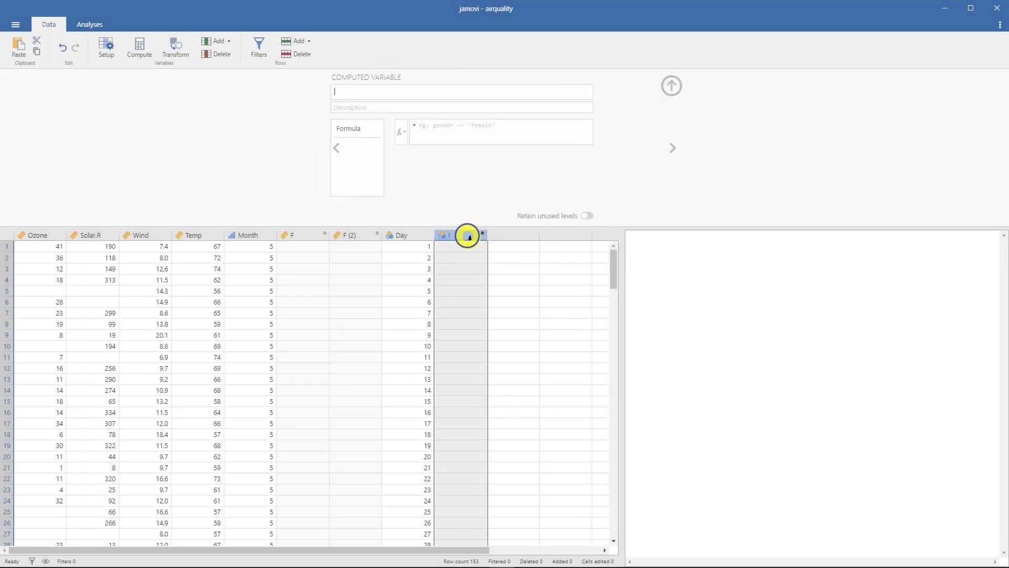
{"action": "left_click", "coordinate": [508, 301]}
{"action": "left_click", "coordinate": [542, 164]}
{"action": "right_click", "coordinate": [349, 231]}
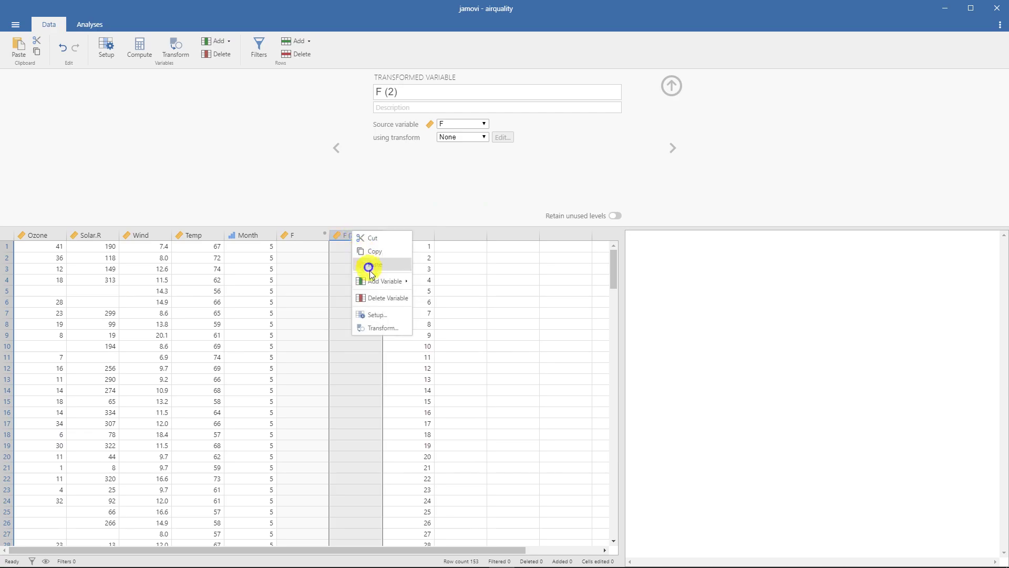
{"action": "left_click", "coordinate": [391, 286]}
{"action": "left_click", "coordinate": [528, 167]}
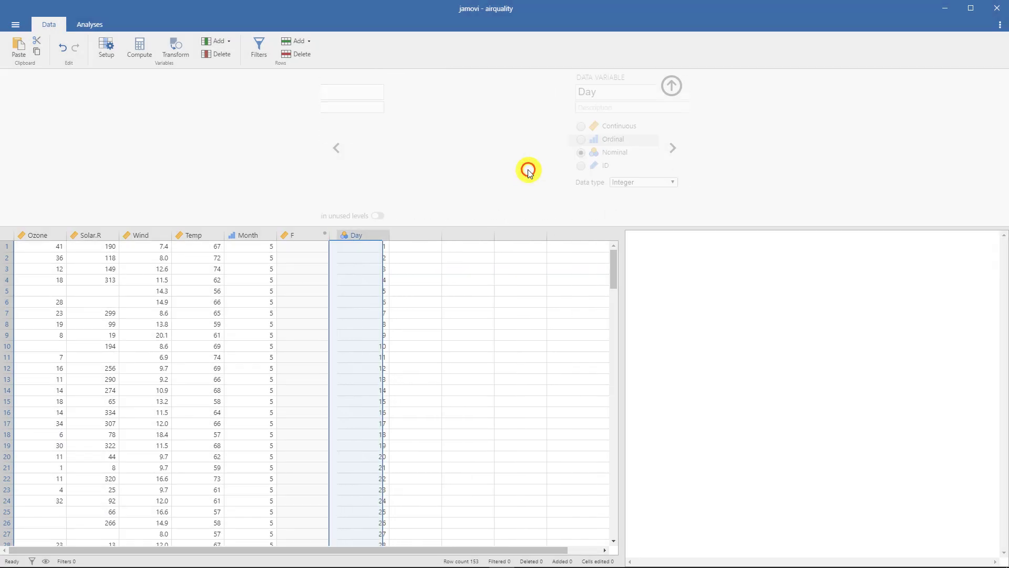
- Delete the computed variable F between Month and Day, and close the variable setup
{"action": "right_click", "coordinate": [309, 234]}
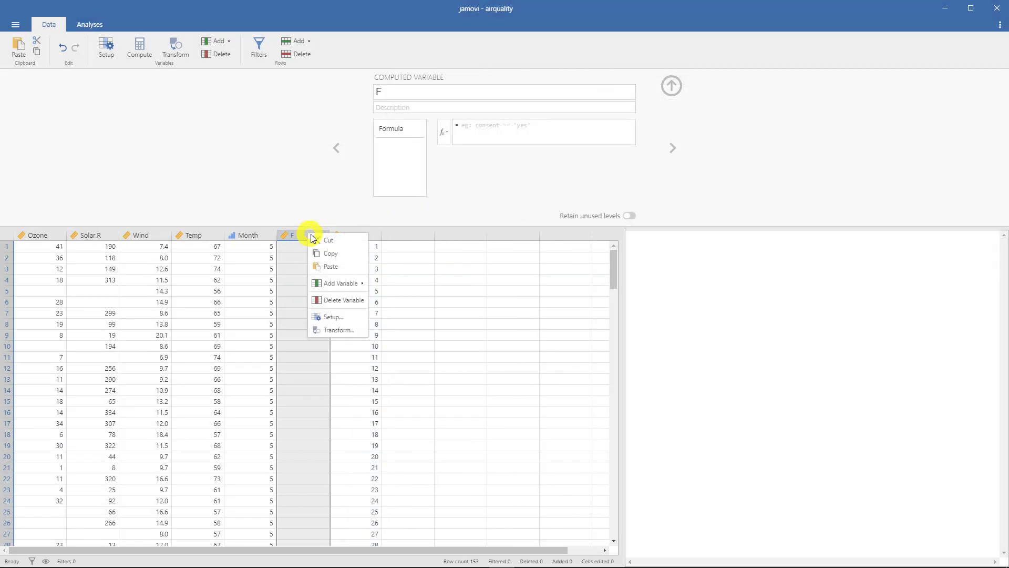
{"action": "left_click", "coordinate": [341, 297]}
{"action": "left_click", "coordinate": [526, 166]}
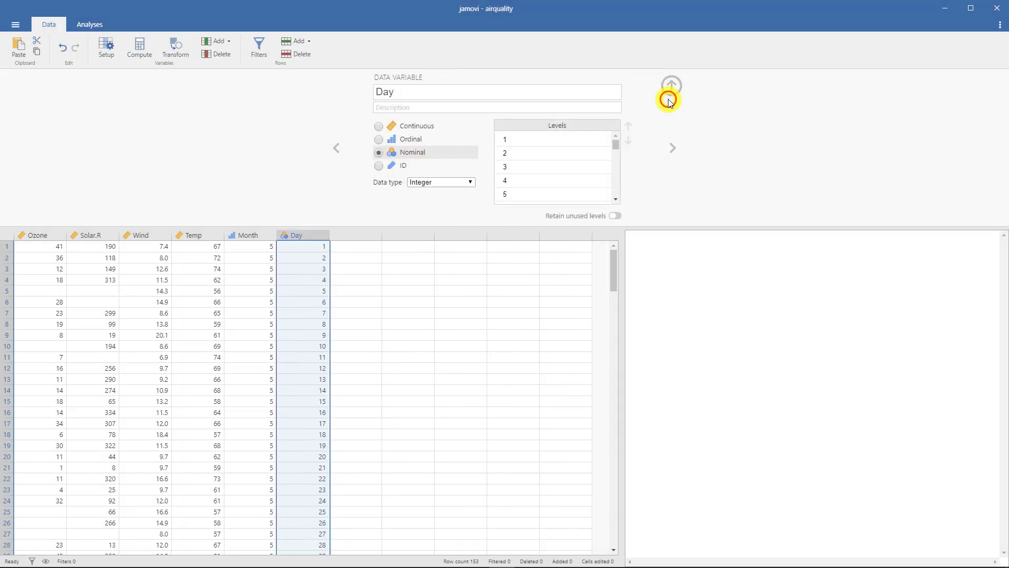
{"action": "left_click", "coordinate": [670, 95]}
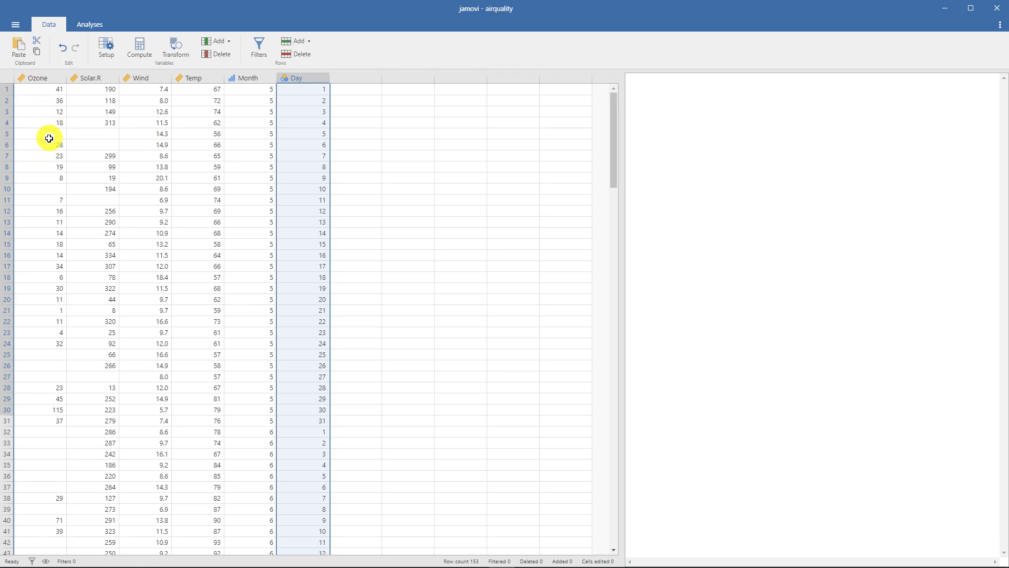
- Examine the empty cells in the Ozone and Solar.R columns through to the last data row
{"action": "left_click", "coordinate": [50, 135]}
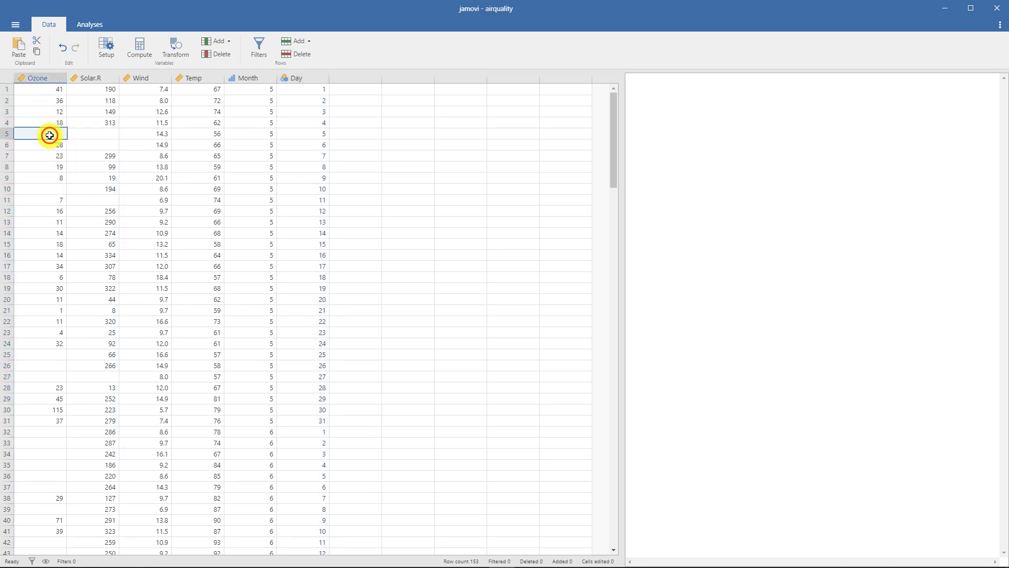
{"action": "left_click", "coordinate": [106, 135]}
{"action": "scroll", "coordinate": [189, 149], "scroll_direction": "down", "scroll_amount": 5}
{"action": "scroll", "coordinate": [189, 149], "scroll_direction": "down", "scroll_amount": 20}
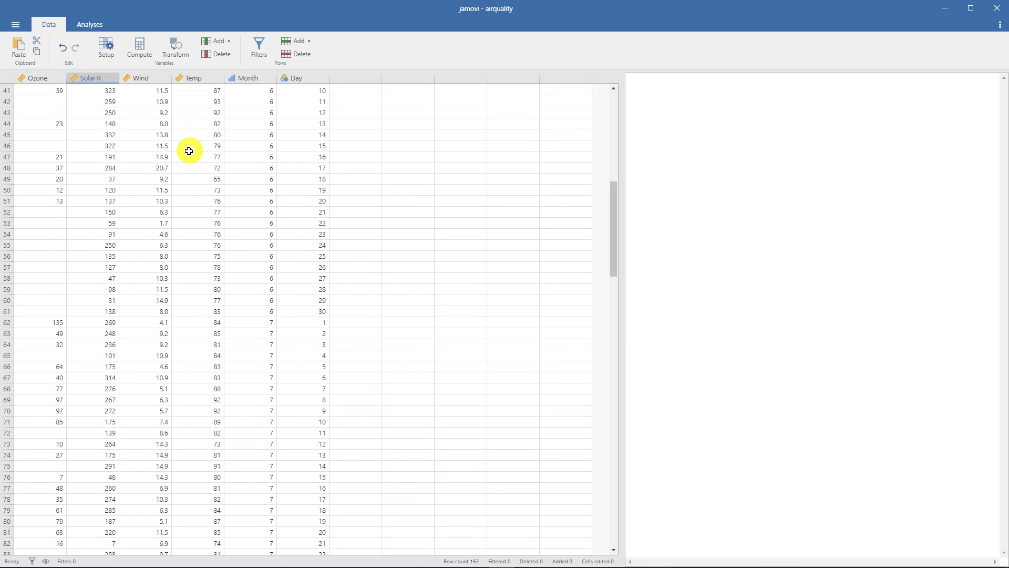
{"action": "scroll", "coordinate": [189, 155], "scroll_direction": "down", "scroll_amount": 3}
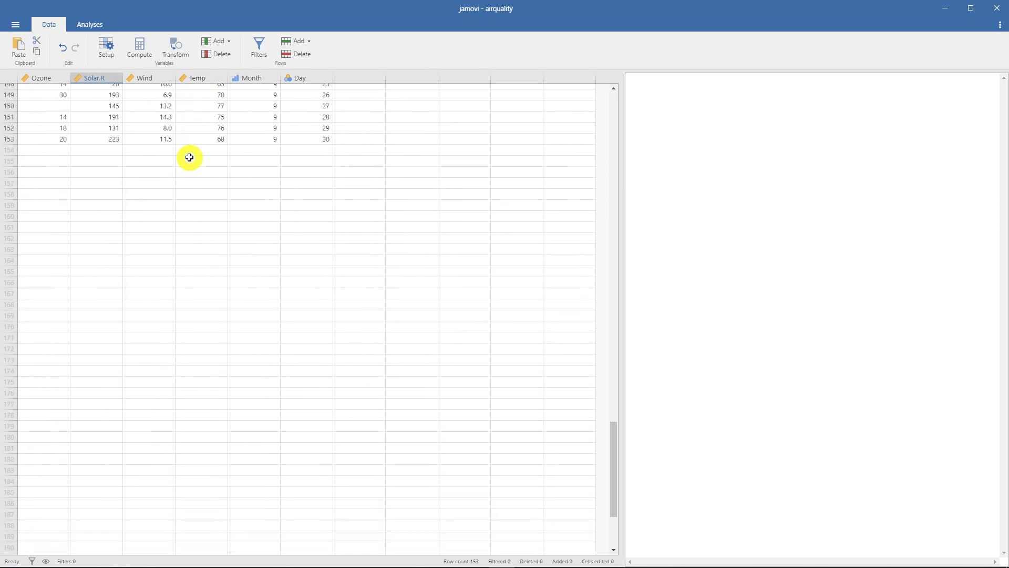
{"action": "scroll", "coordinate": [189, 155], "scroll_direction": "up", "scroll_amount": 20}
{"action": "scroll", "coordinate": [198, 150], "scroll_direction": "up", "scroll_amount": 1}
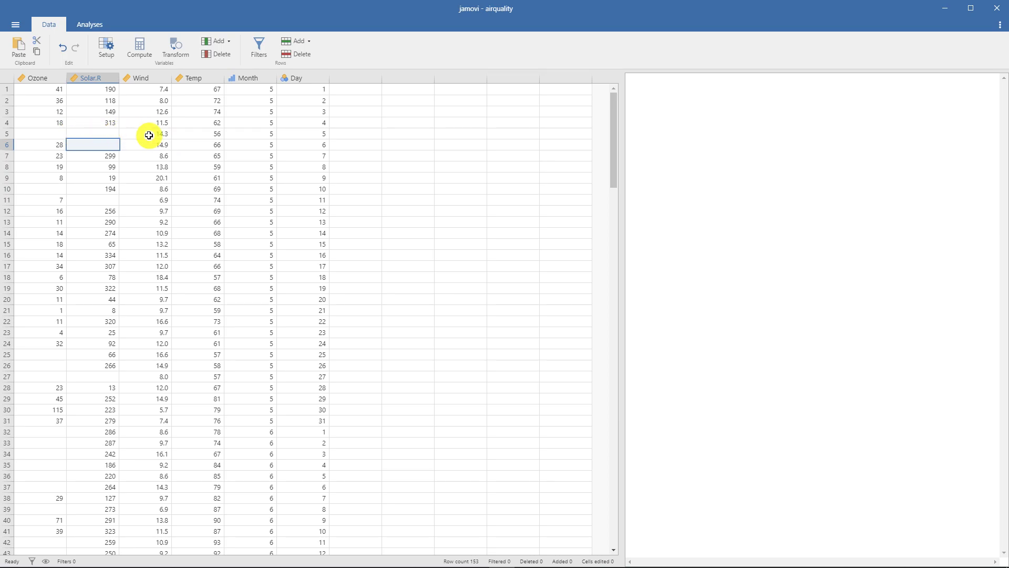
- Add a row filter to the data set and look down its column of row marks
{"action": "left_click", "coordinate": [268, 52]}
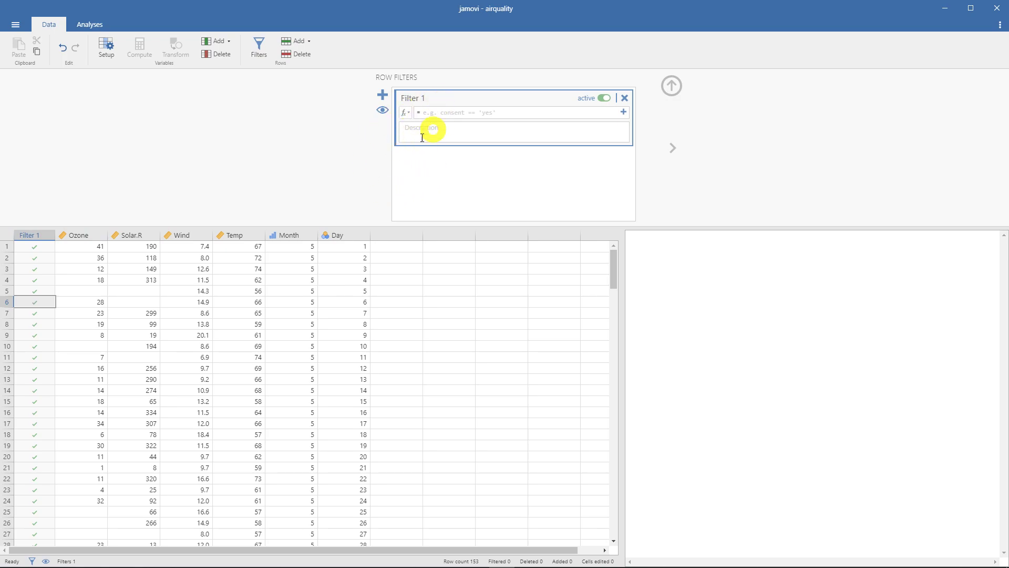
{"action": "scroll", "coordinate": [38, 258], "scroll_direction": "down", "scroll_amount": 20}
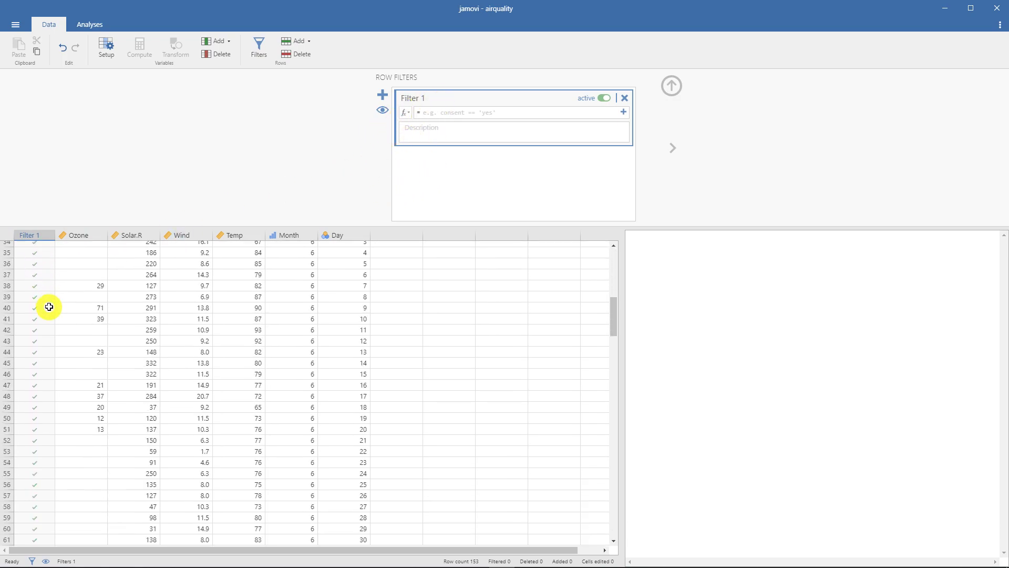
{"action": "scroll", "coordinate": [50, 316], "scroll_direction": "down", "scroll_amount": 4}
{"action": "scroll", "coordinate": [58, 317], "scroll_direction": "up", "scroll_amount": 20}
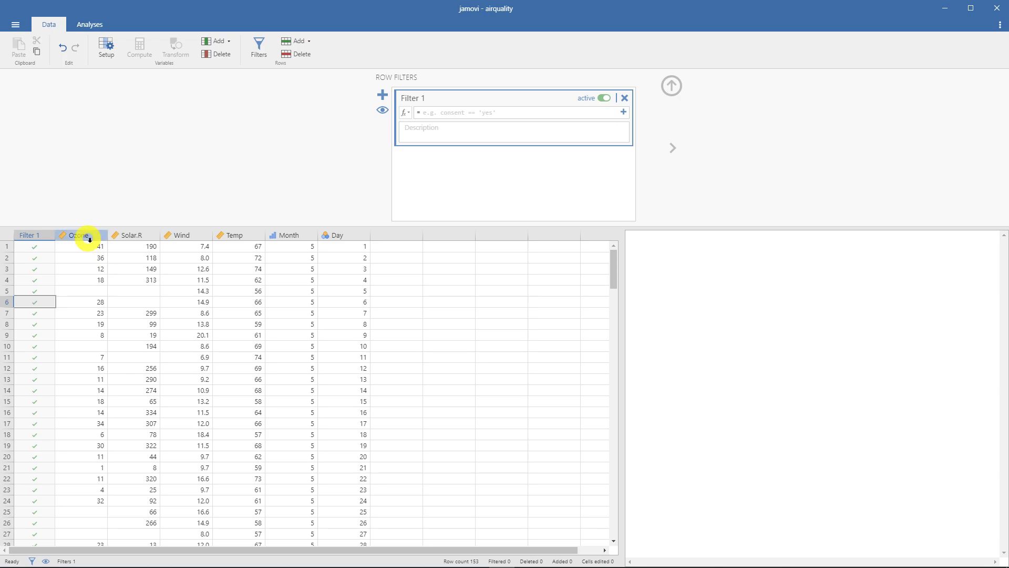
- Check filled and missing cells in Ozone and Solar.R against the filter marks, and return to the setup of Filter 1
{"action": "left_click", "coordinate": [85, 291]}
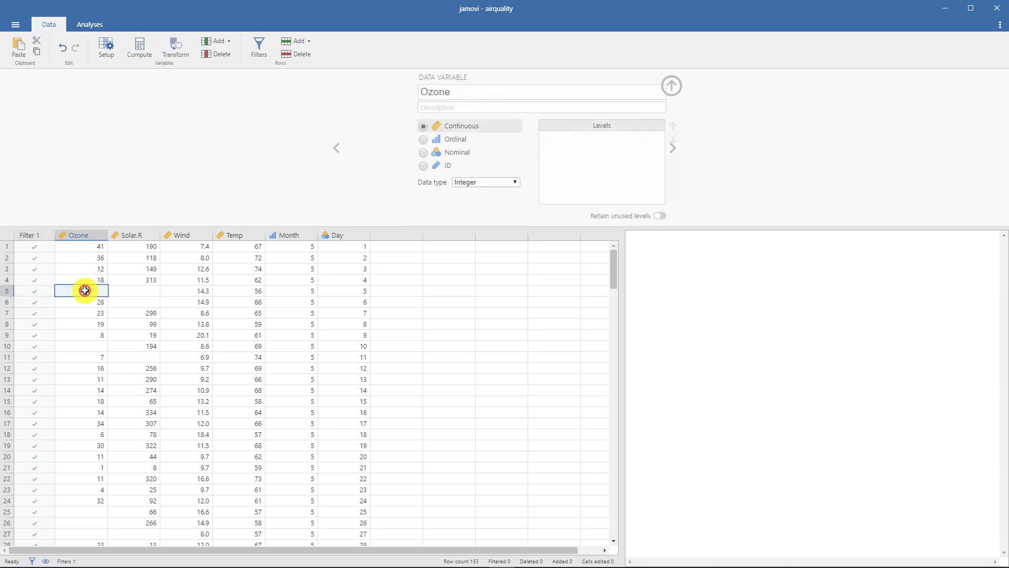
{"action": "left_click", "coordinate": [115, 292]}
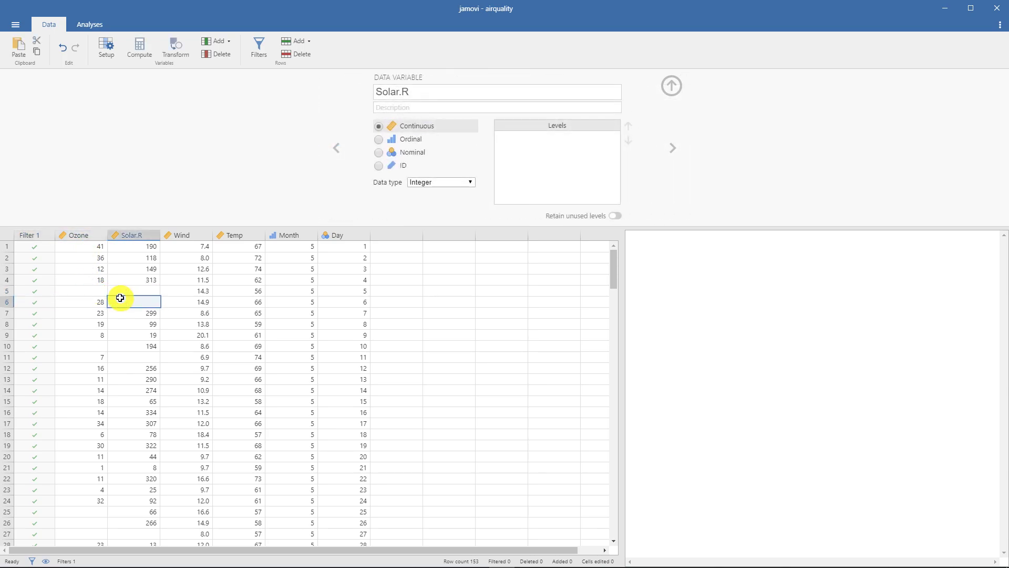
{"action": "left_click", "coordinate": [62, 293]}
{"action": "left_click", "coordinate": [131, 290]}
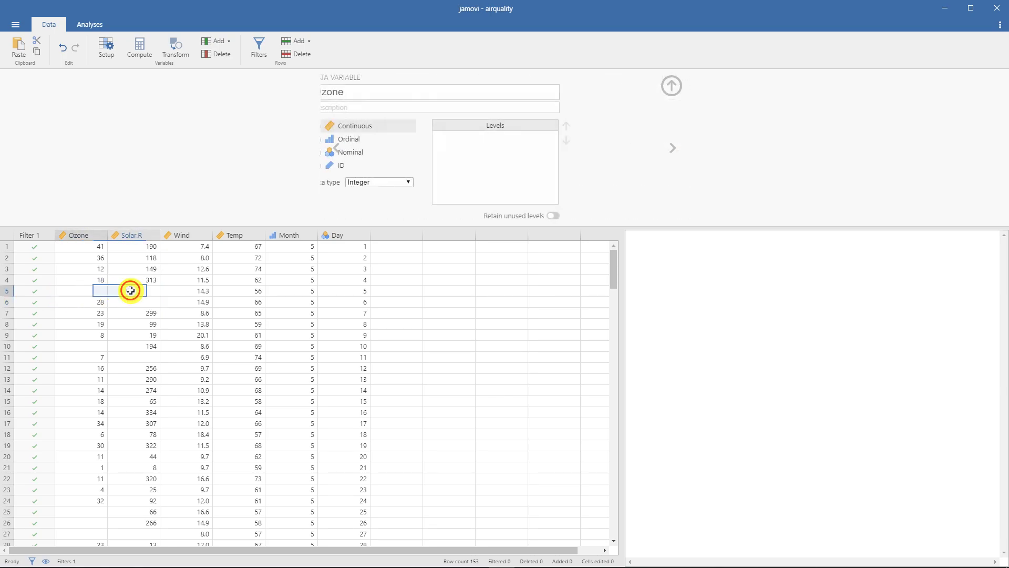
{"action": "left_click", "coordinate": [74, 291]}
{"action": "left_click", "coordinate": [77, 280]}
{"action": "left_click", "coordinate": [77, 246]}
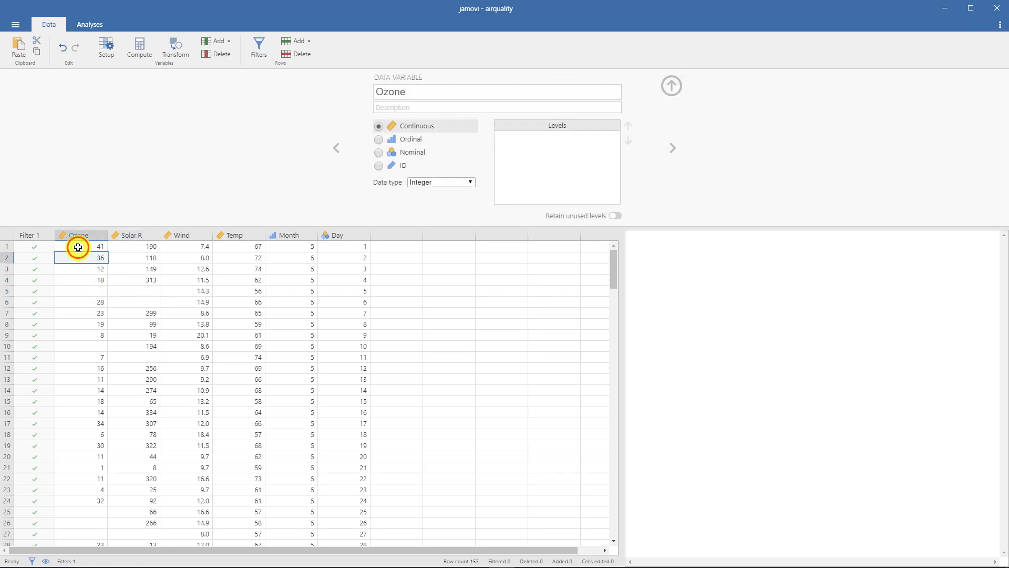
{"action": "left_click", "coordinate": [40, 238]}
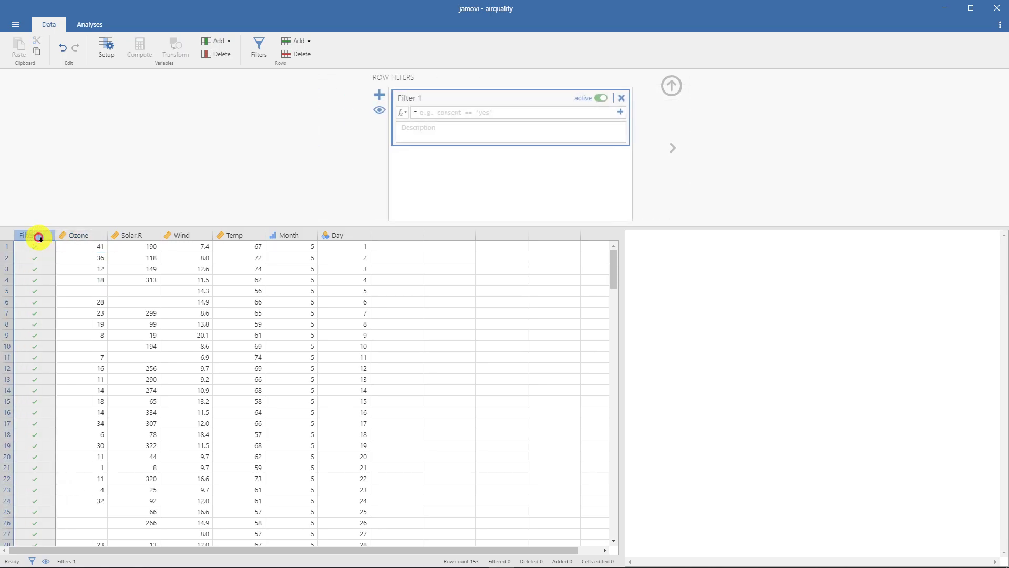
- Set the formula of Filter 1 to Ozone != NA, picking Ozone from the formula editor's variables
{"action": "left_click", "coordinate": [446, 116]}
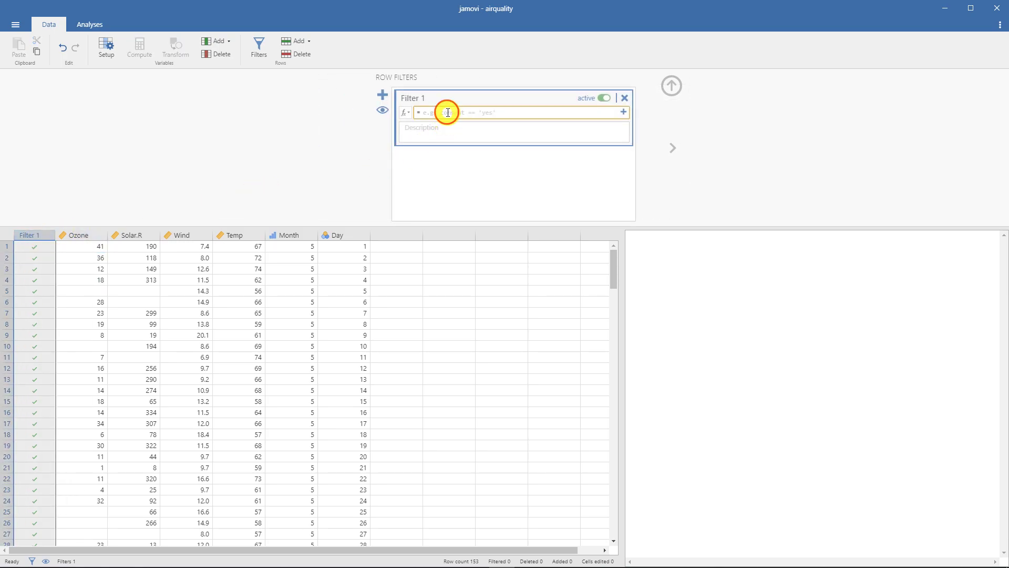
{"action": "left_click", "coordinate": [405, 114]}
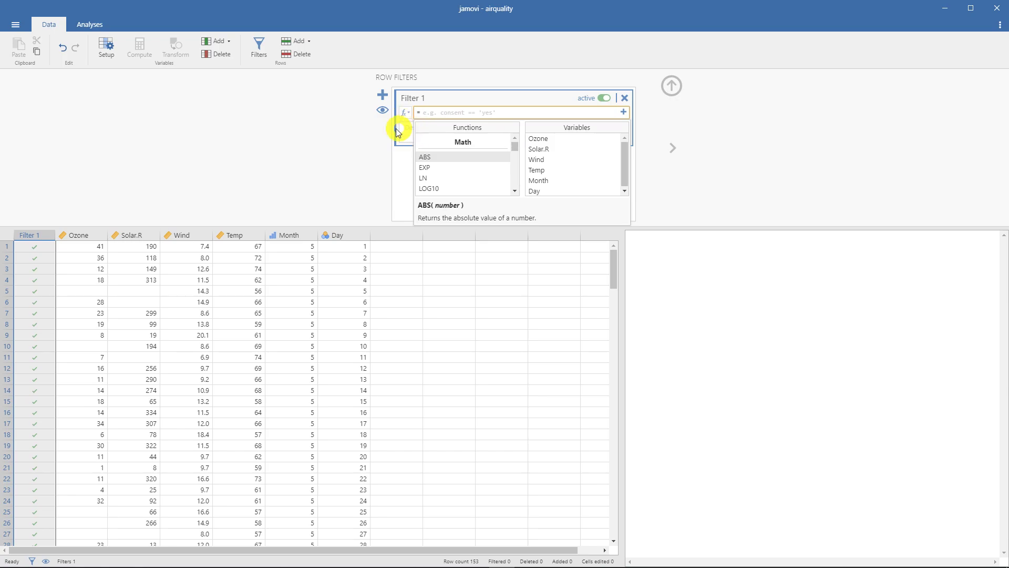
{"action": "left_click", "coordinate": [406, 114]}
{"action": "left_click", "coordinate": [406, 114]}
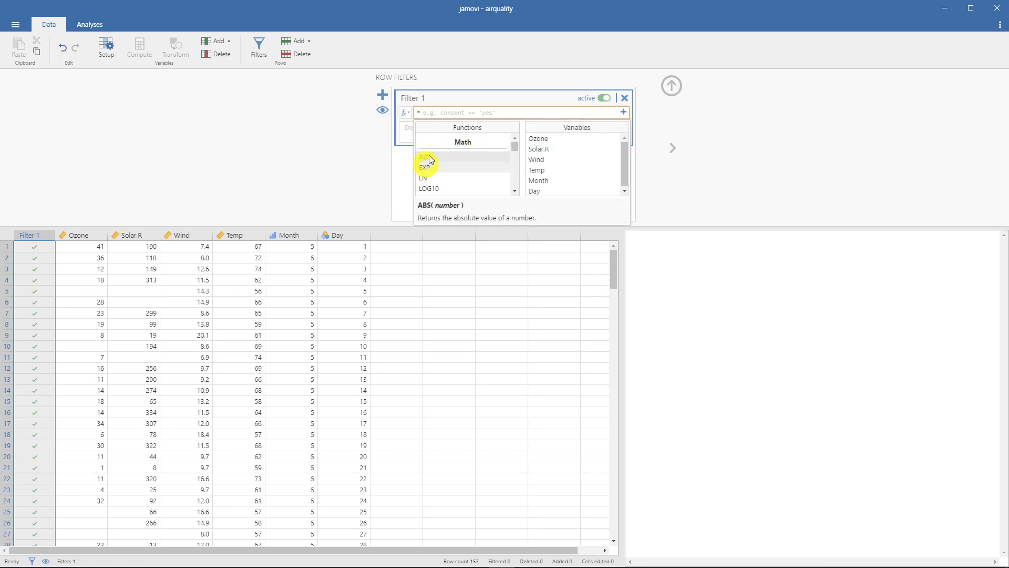
{"action": "double_click", "coordinate": [557, 141]}
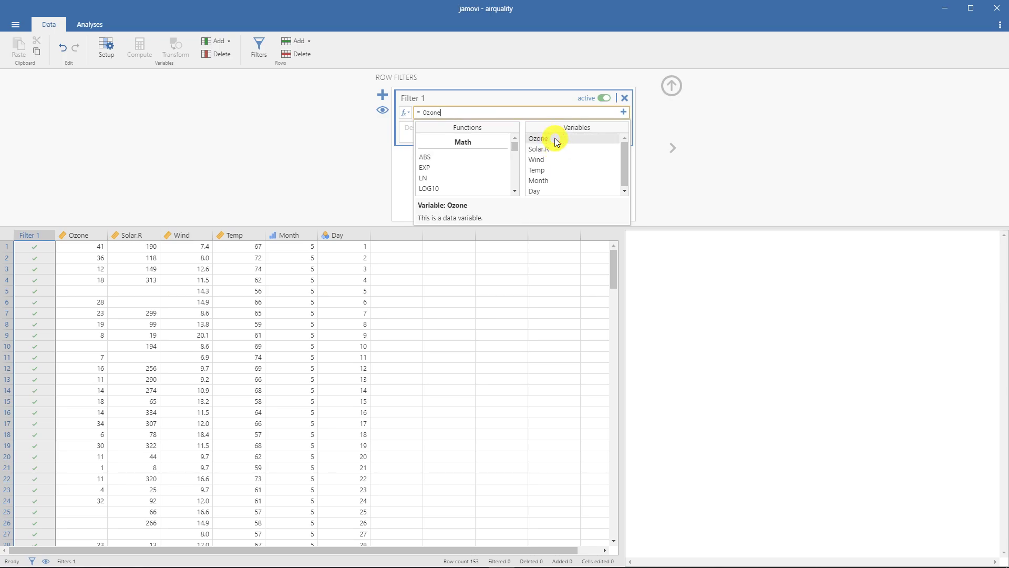
{"action": "left_click", "coordinate": [504, 116]}
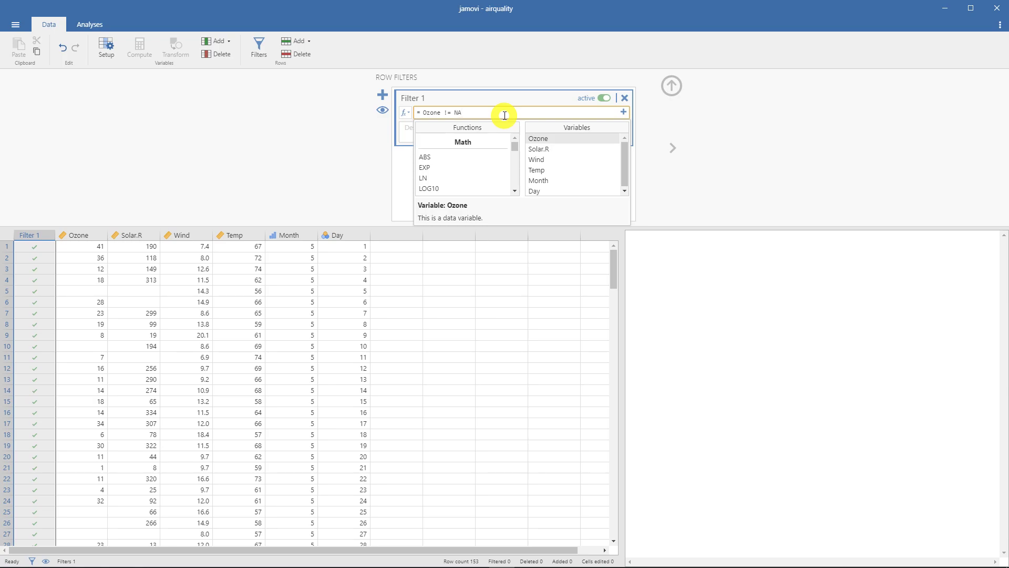
{"action": "key", "text": "Return"}
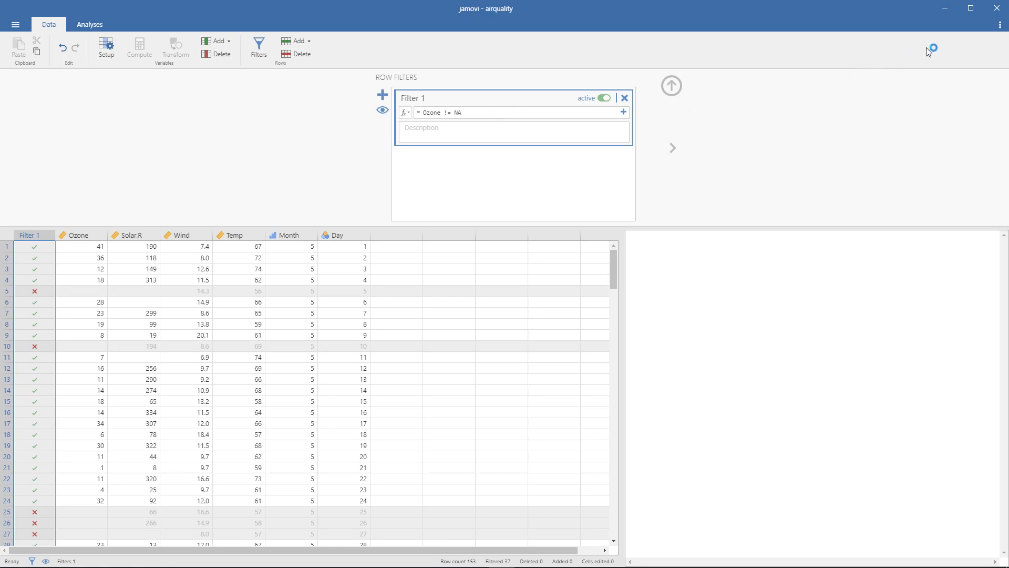
- View the application settings with the default missings value, and re-examine the formula of Filter 1
{"action": "left_click", "coordinate": [1000, 23]}
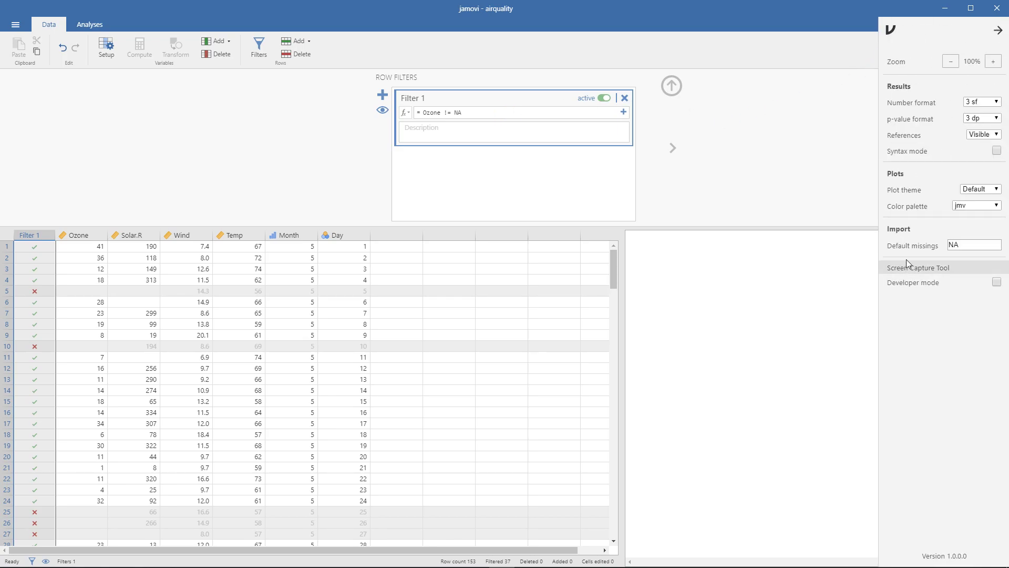
{"action": "left_click", "coordinate": [345, 188]}
{"action": "left_click", "coordinate": [475, 110]}
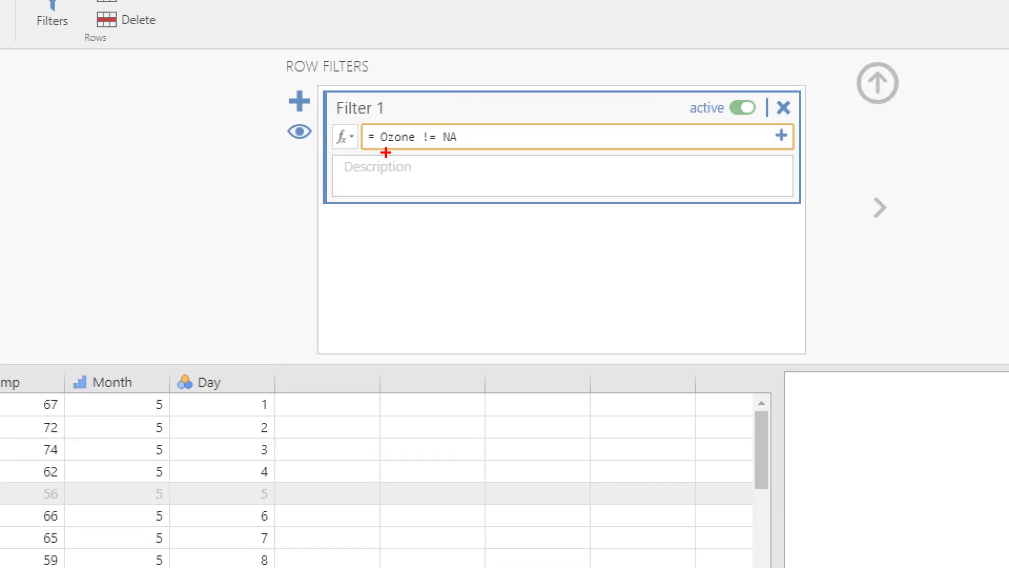
{"action": "left_click_drag", "start_coordinate": [385, 149], "coordinate": [414, 148]}
{"action": "key", "text": "Escape"}
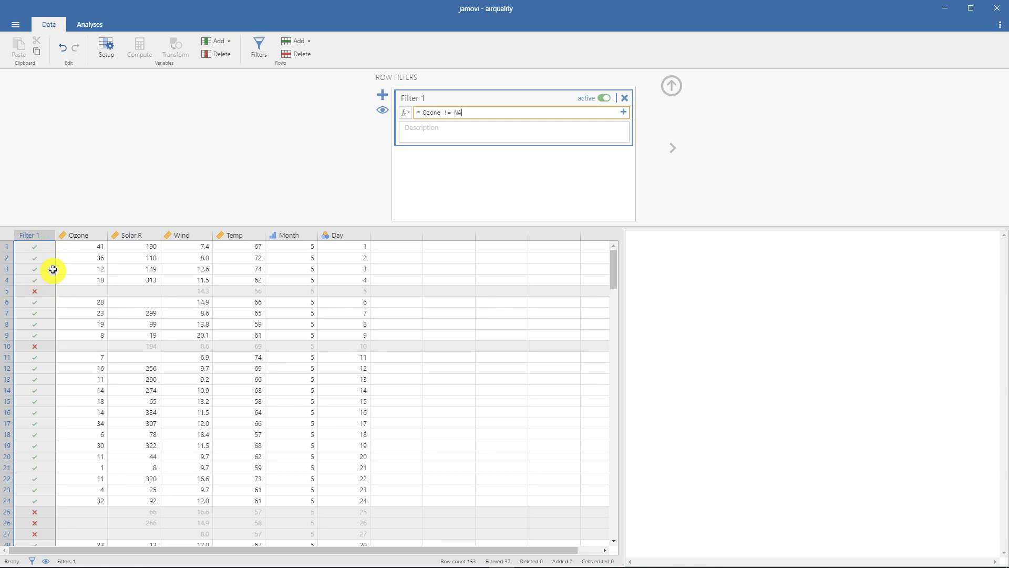
- Compare the Ozone cells of rows that Filter 1 keeps with the excluded row 5
{"action": "left_click", "coordinate": [88, 249]}
{"action": "left_click", "coordinate": [66, 280]}
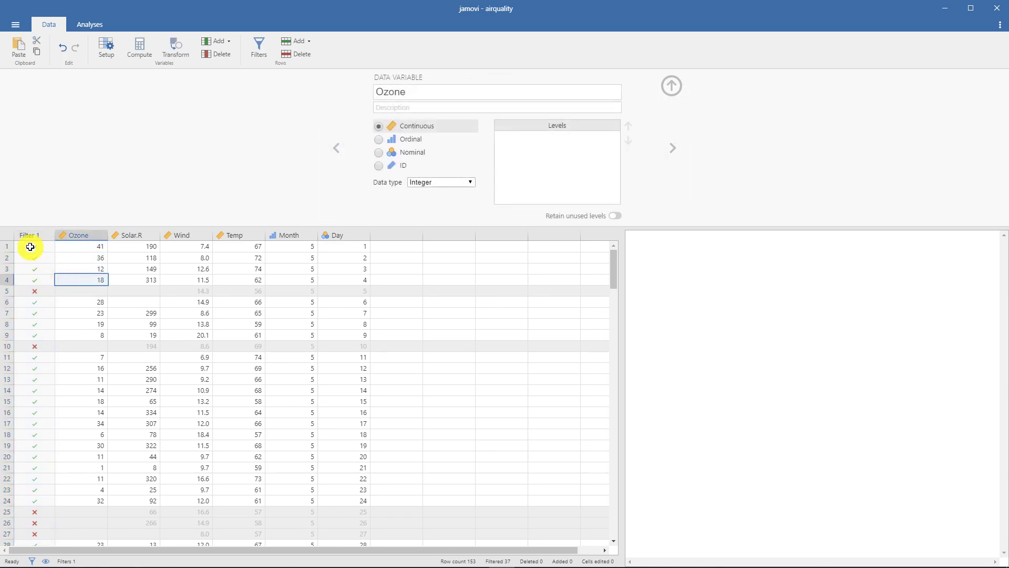
{"action": "left_click", "coordinate": [73, 292]}
{"action": "left_click", "coordinate": [74, 303]}
- Add a second row filter with the formula Solar.R != NA, picking Solar.R from the formula editor's variables
{"action": "left_click", "coordinate": [34, 236]}
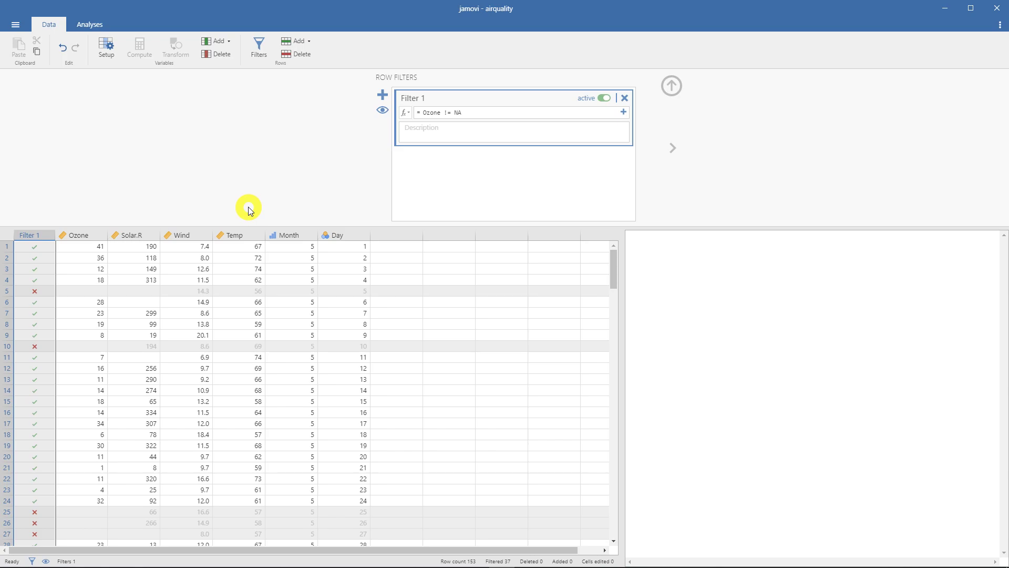
{"action": "left_click", "coordinate": [382, 94]}
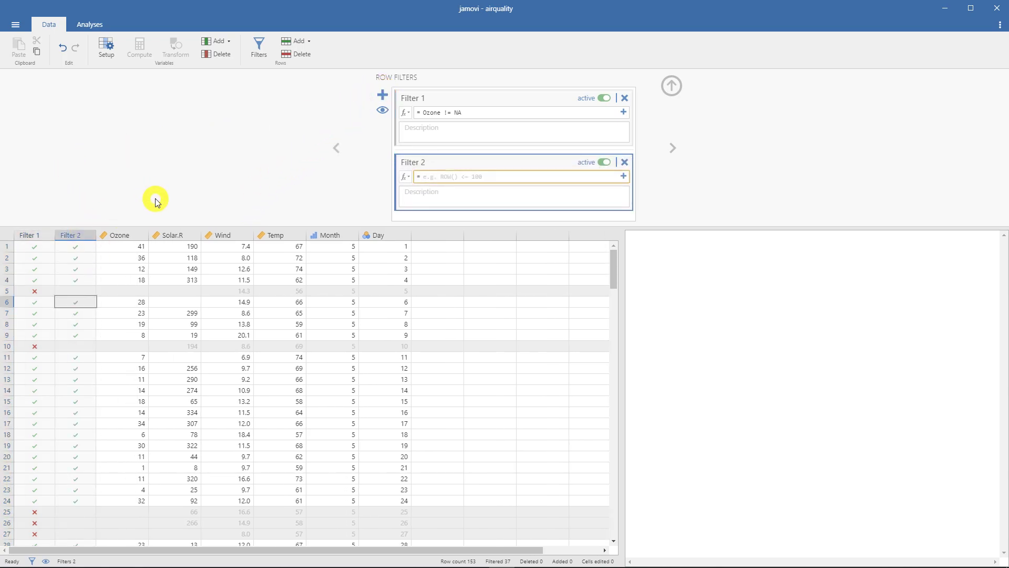
{"action": "left_click", "coordinate": [441, 179]}
{"action": "left_click", "coordinate": [405, 177]}
{"action": "double_click", "coordinate": [547, 215]}
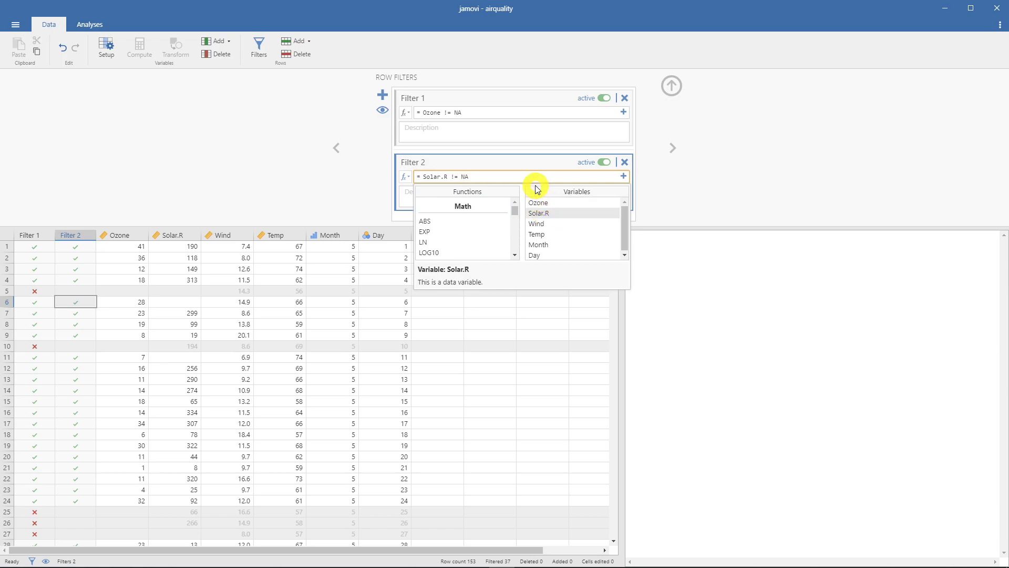
{"action": "type", "text": "!= NA"}
{"action": "key", "text": "Return"}
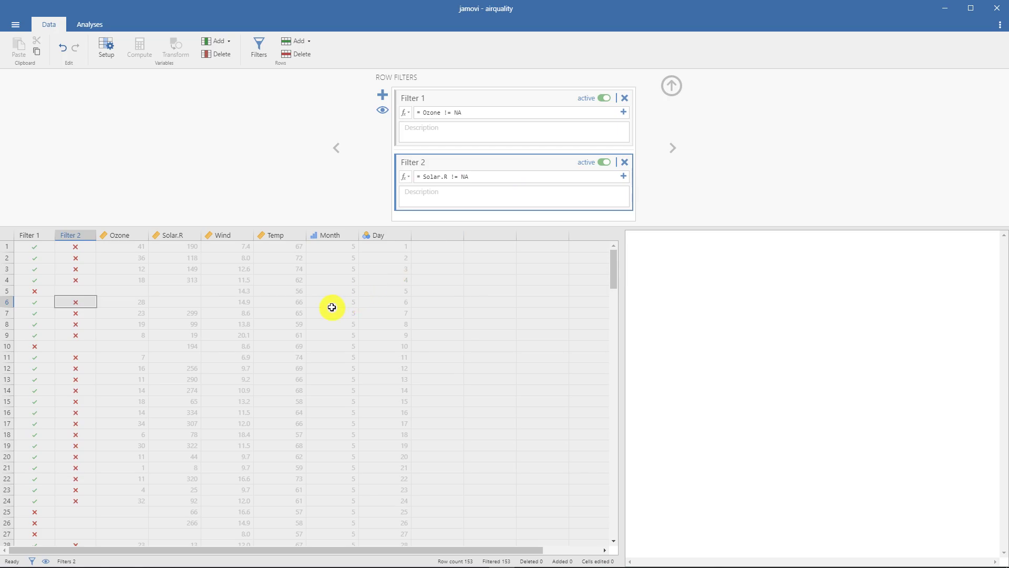
- Re-examine the formula of Filter 2 and check its marks against the Ozone and Solar.R values across the rows
{"action": "left_click", "coordinate": [481, 173]}
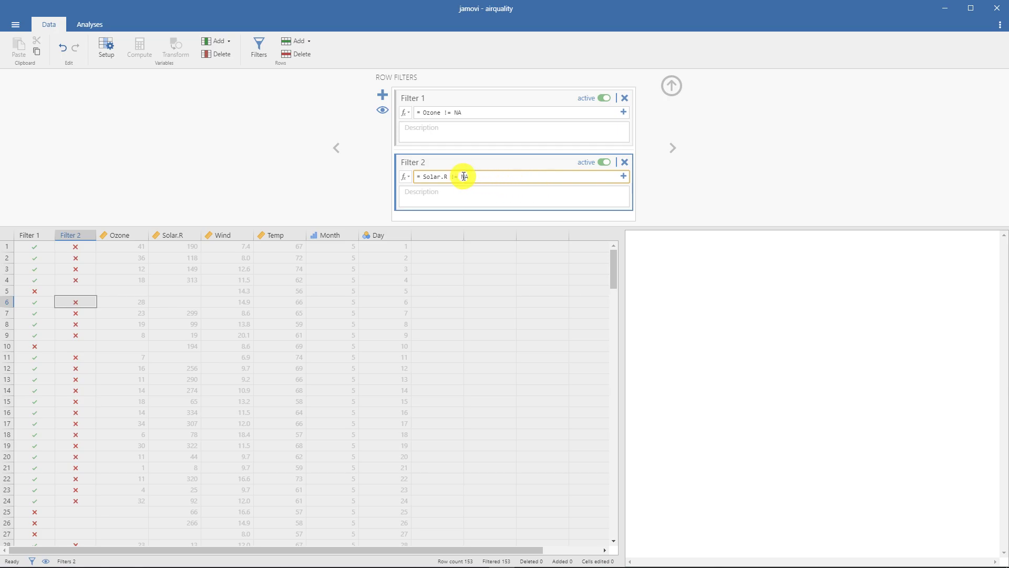
{"action": "left_click_drag", "start_coordinate": [288, 173], "coordinate": [335, 181]}
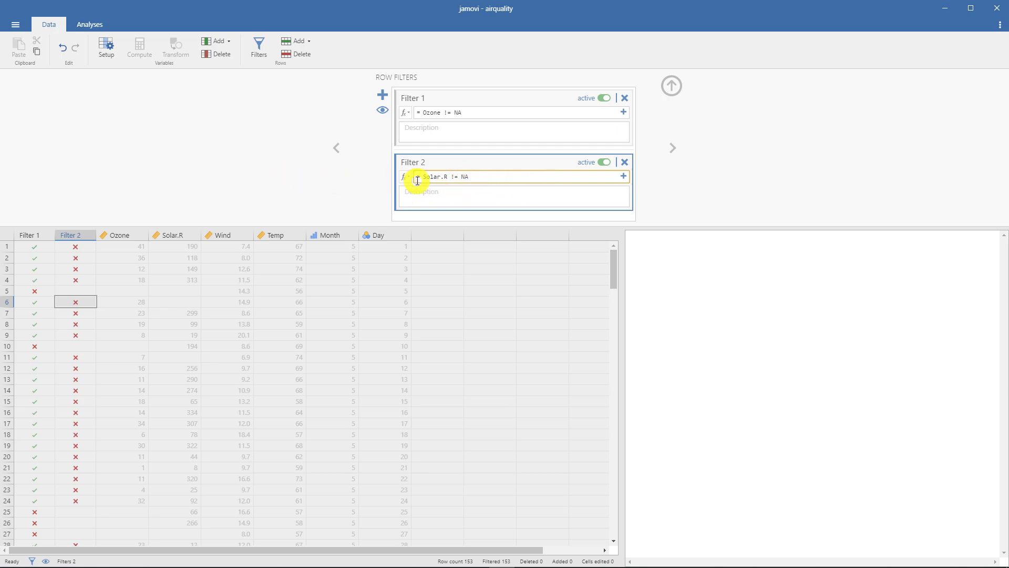
{"action": "left_click_drag", "start_coordinate": [451, 179], "coordinate": [479, 178]}
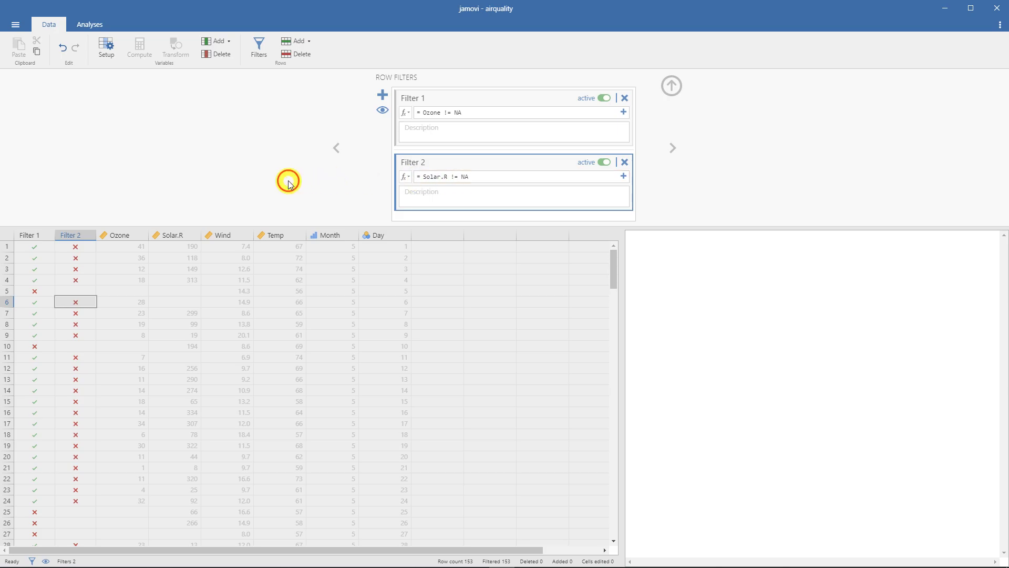
{"action": "left_click", "coordinate": [382, 110]}
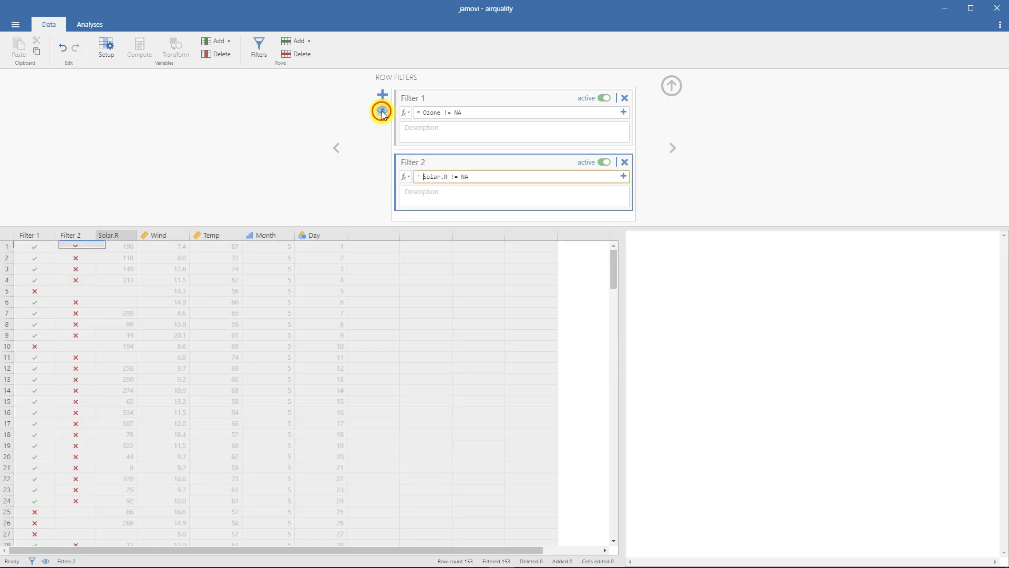
{"action": "scroll", "coordinate": [177, 260], "scroll_direction": "down", "scroll_amount": 8}
{"action": "scroll", "coordinate": [178, 260], "scroll_direction": "down", "scroll_amount": 6}
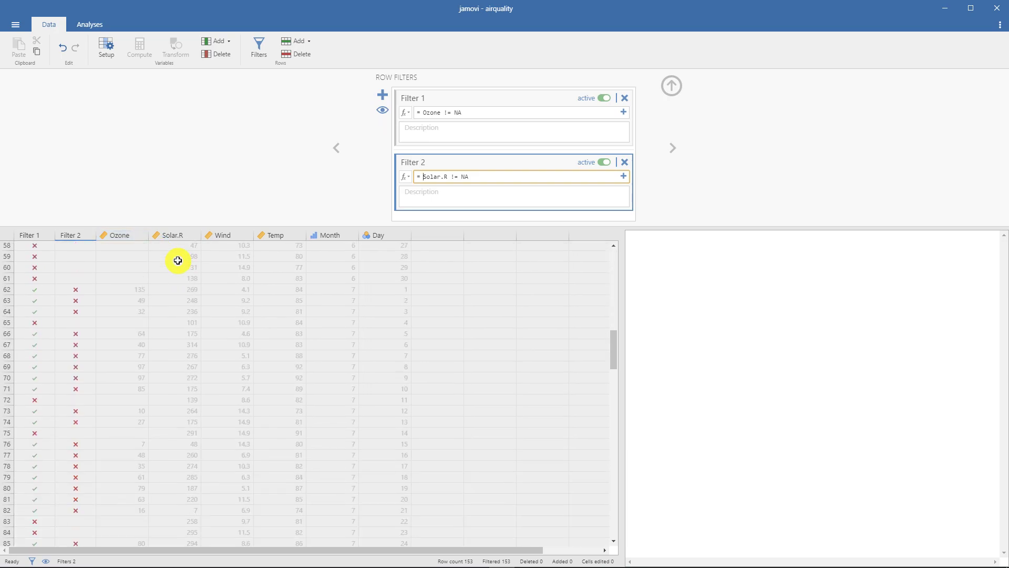
{"action": "scroll", "coordinate": [178, 260], "scroll_direction": "up", "scroll_amount": 9}
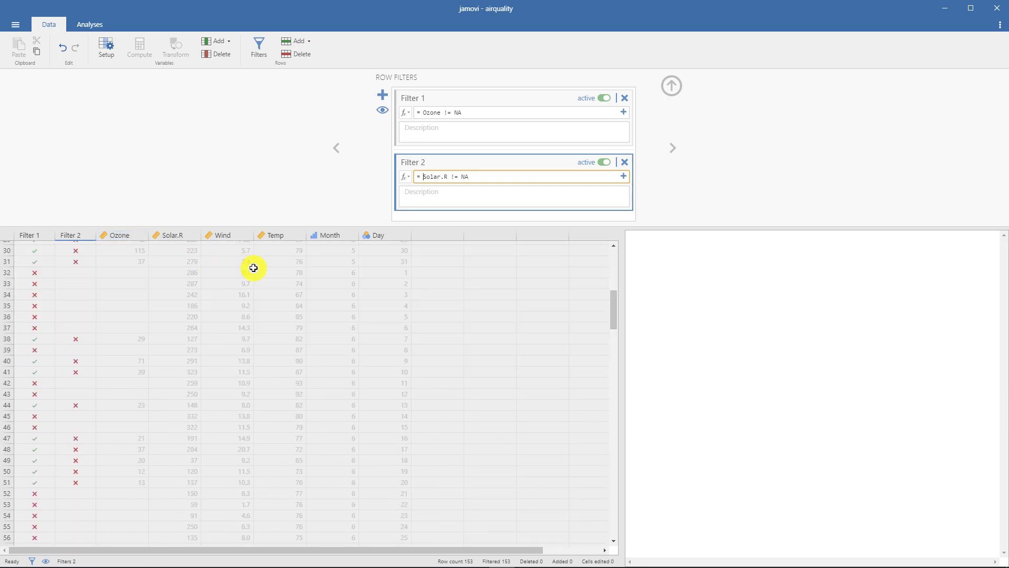
{"action": "scroll", "coordinate": [254, 268], "scroll_direction": "up", "scroll_amount": 6}
{"action": "scroll", "coordinate": [257, 266], "scroll_direction": "up", "scroll_amount": 3}
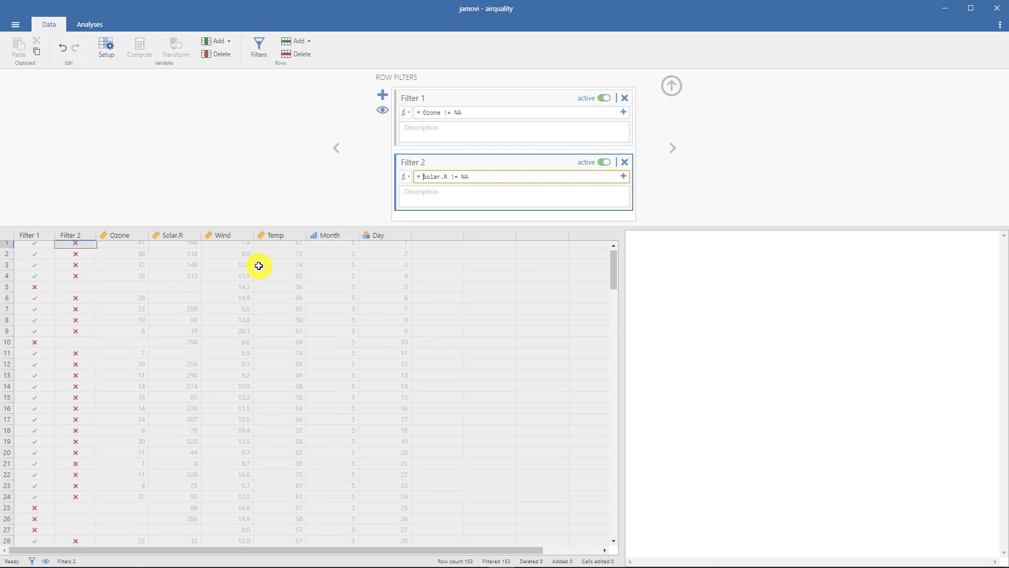
- Deactivate Filter 2 and delete it from the row filters
{"action": "left_click", "coordinate": [460, 176]}
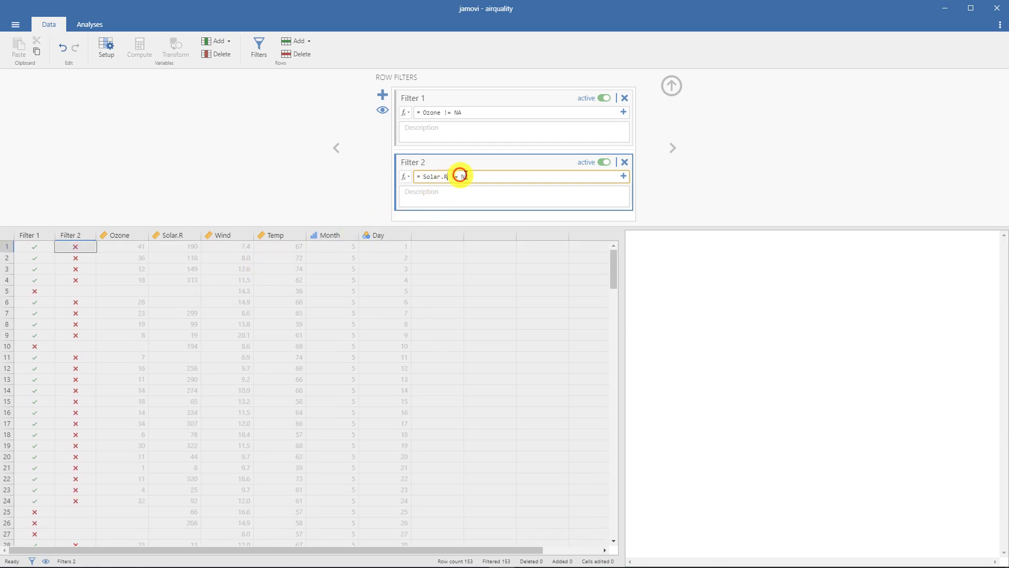
{"action": "left_click", "coordinate": [604, 162]}
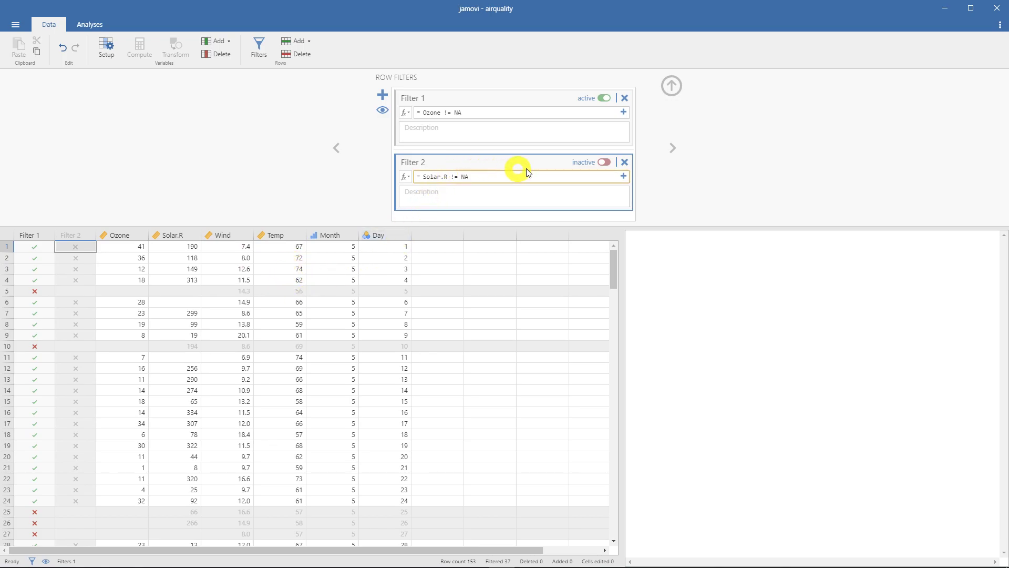
{"action": "left_click", "coordinate": [625, 162]}
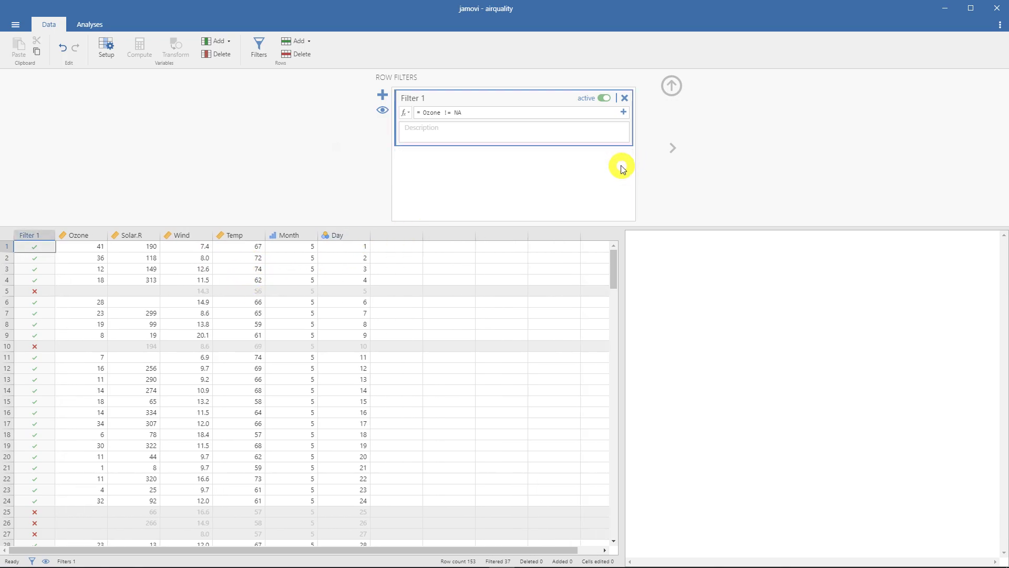
- Add an "and" condition Solar.R != NA to Filter 1, picking Solar.R from the formula editor's variables
{"action": "left_click", "coordinate": [623, 113]}
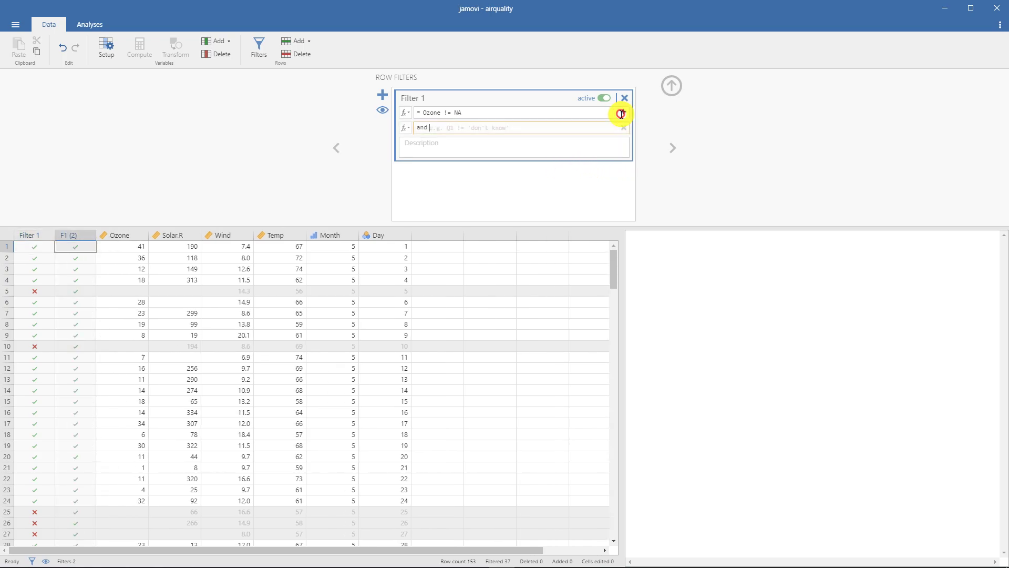
{"action": "left_click", "coordinate": [505, 125]}
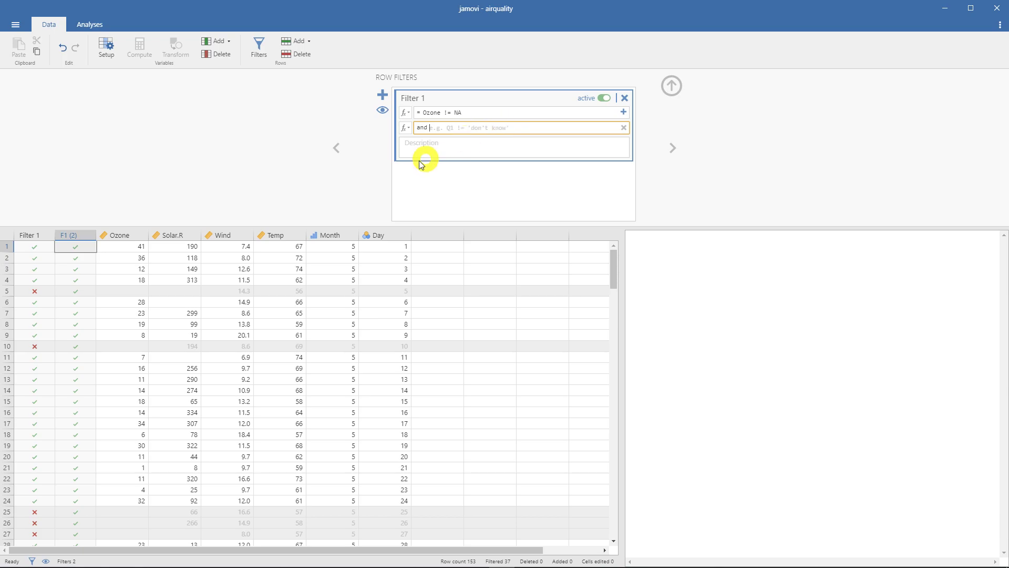
{"action": "left_click", "coordinate": [405, 128]}
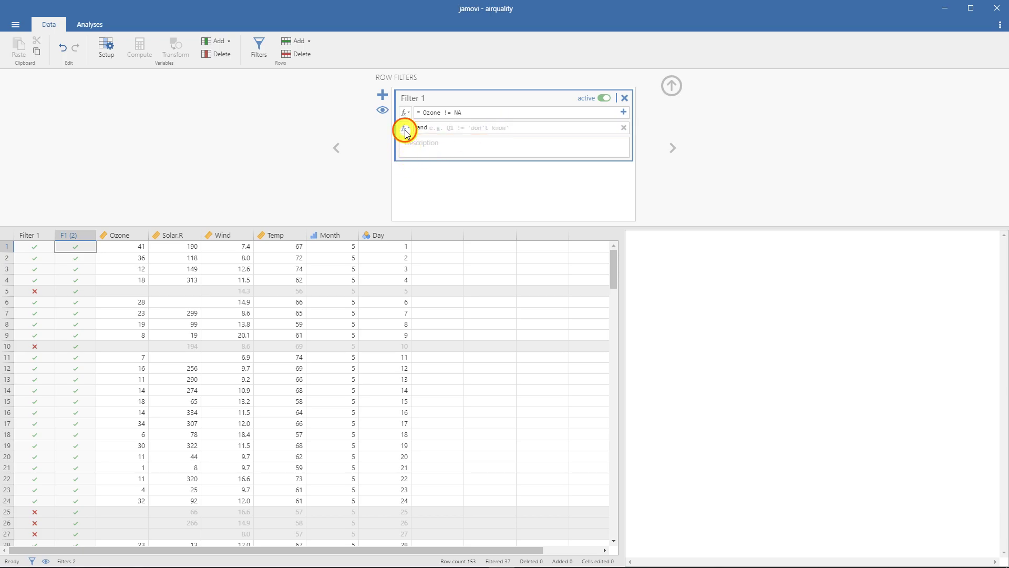
{"action": "double_click", "coordinate": [538, 166]}
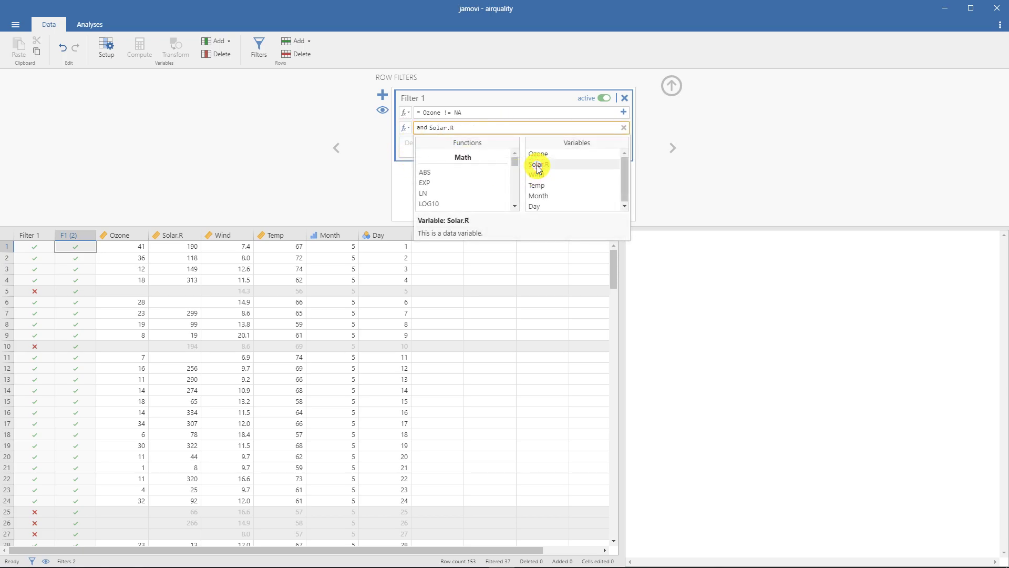
{"action": "left_click", "coordinate": [506, 129]}
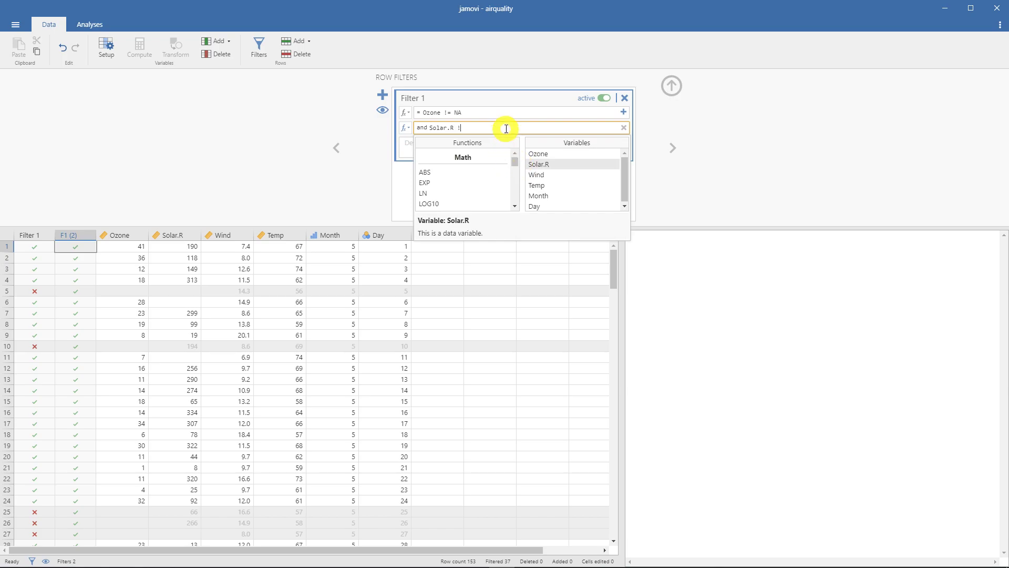
{"action": "key", "text": "Return"}
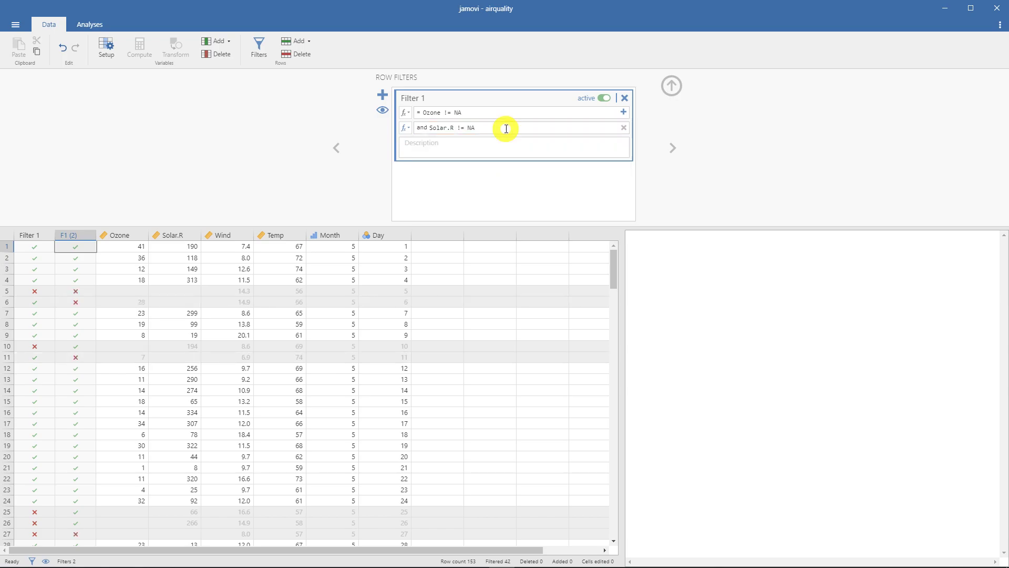
- Review the Solar.R condition and compare the Ozone and Solar.R cells of kept rows 1 to 4 with the excluded rows
{"action": "left_click", "coordinate": [273, 174]}
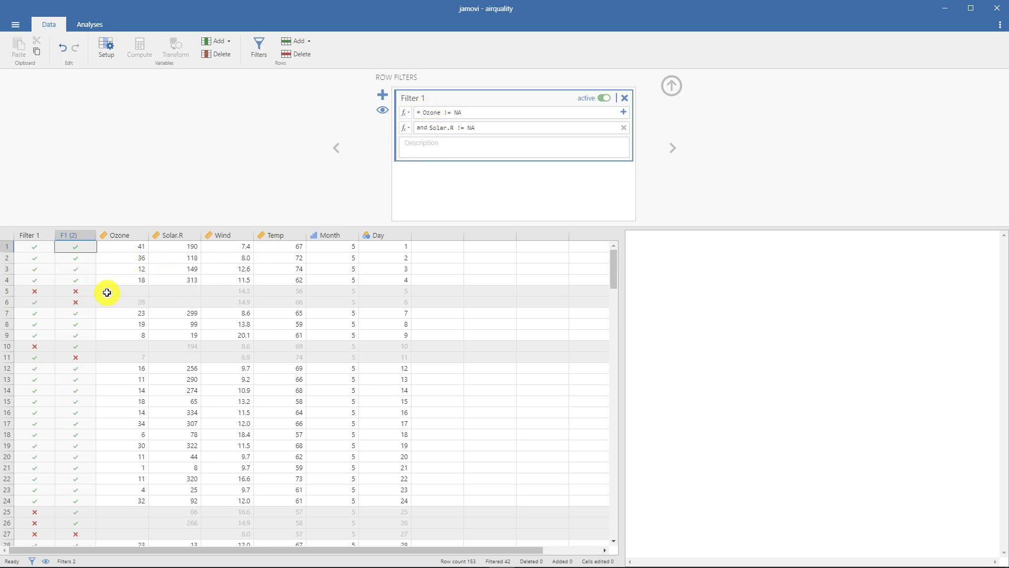
{"action": "left_click", "coordinate": [437, 128]}
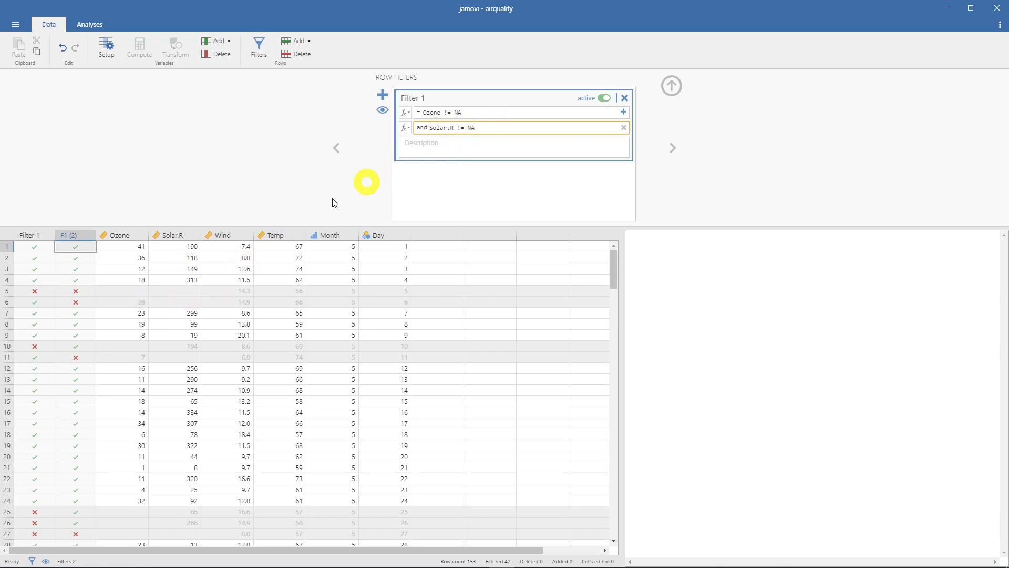
{"action": "left_click_drag", "start_coordinate": [127, 246], "coordinate": [181, 279]}
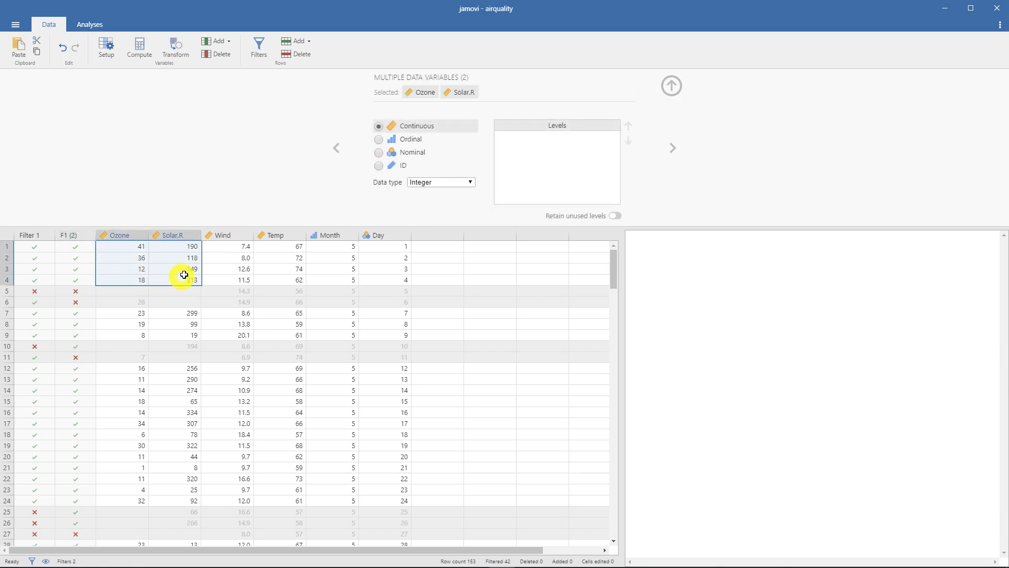
{"action": "scroll", "coordinate": [246, 274], "scroll_direction": "down", "scroll_amount": 10}
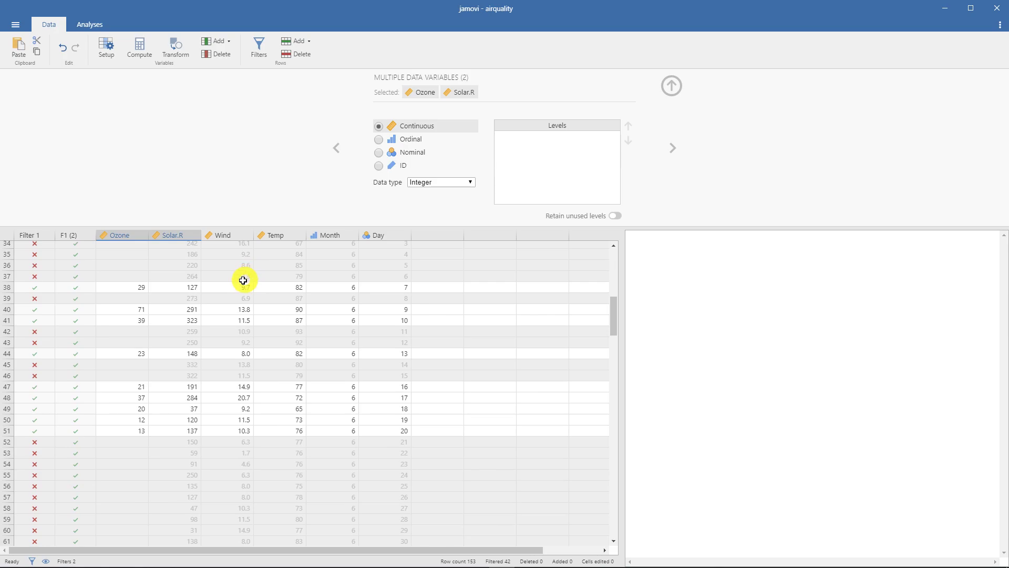
{"action": "scroll", "coordinate": [244, 279], "scroll_direction": "up", "scroll_amount": 10}
- Collapse the variable setup and look through the data rows to check the marks of Filter 1 and F1 (2)
{"action": "left_click", "coordinate": [672, 84]}
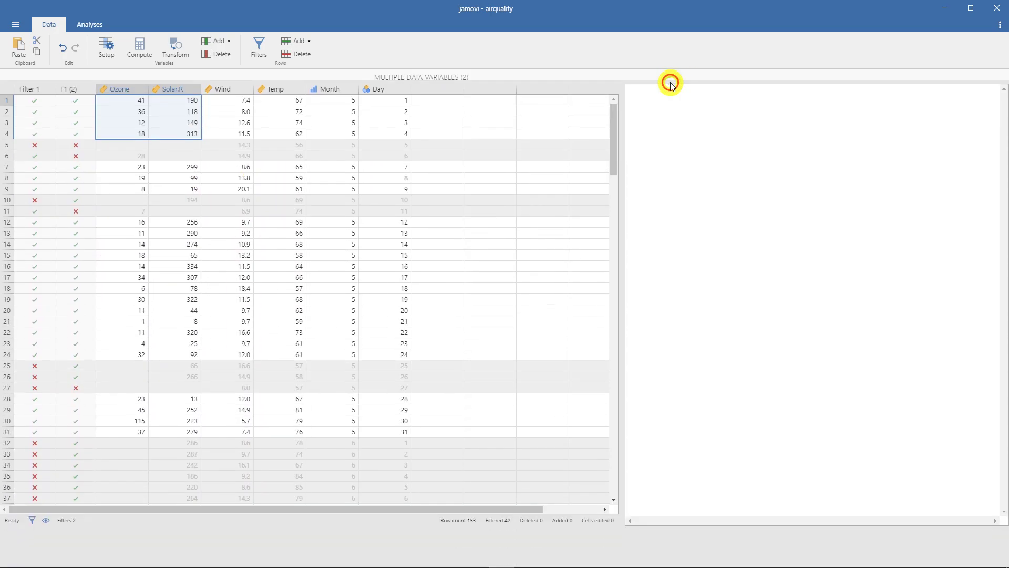
{"action": "left_click", "coordinate": [72, 79]}
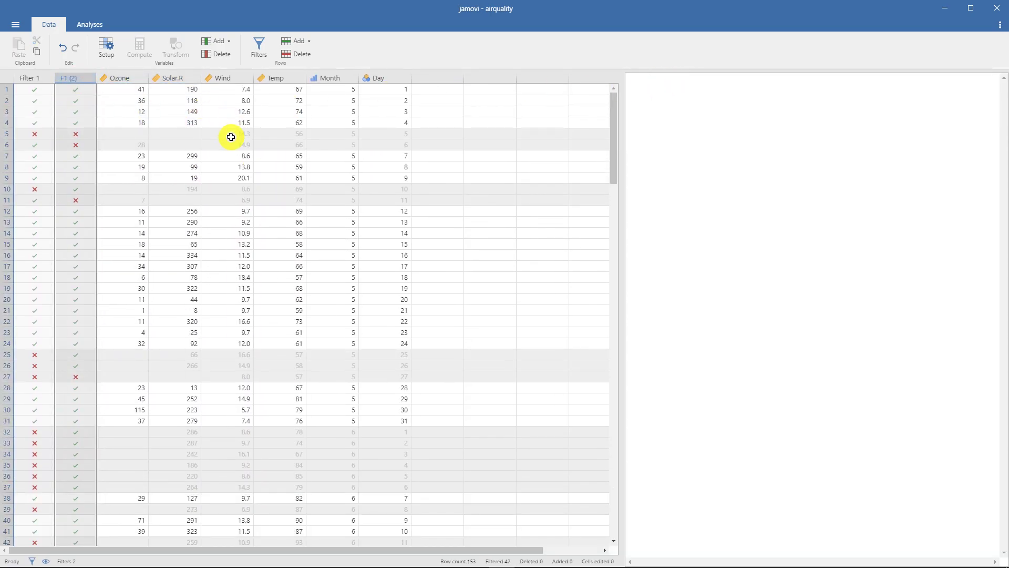
{"action": "scroll", "coordinate": [230, 136], "scroll_direction": "down", "scroll_amount": 12}
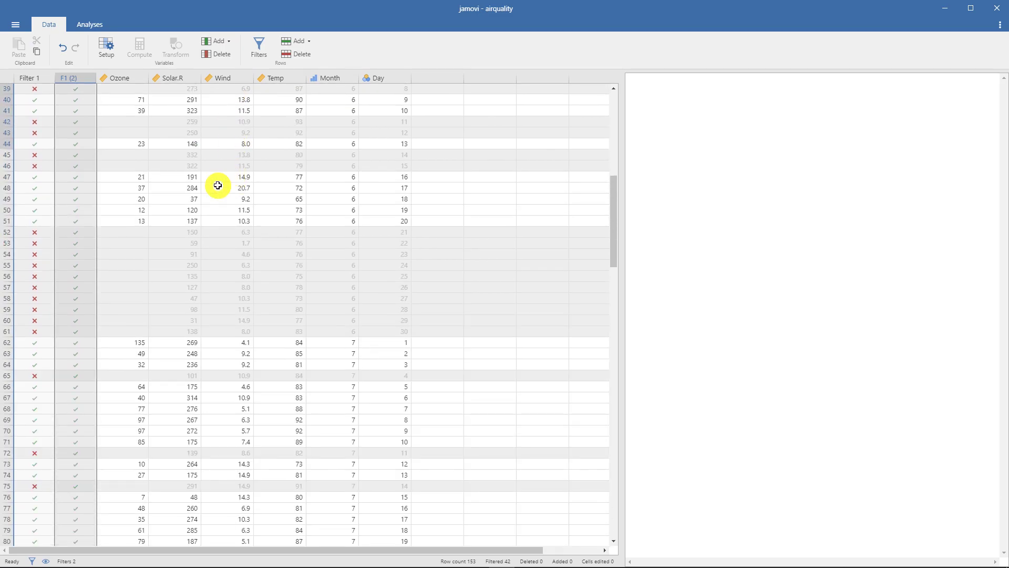
{"action": "scroll", "coordinate": [217, 185], "scroll_direction": "down", "scroll_amount": 16}
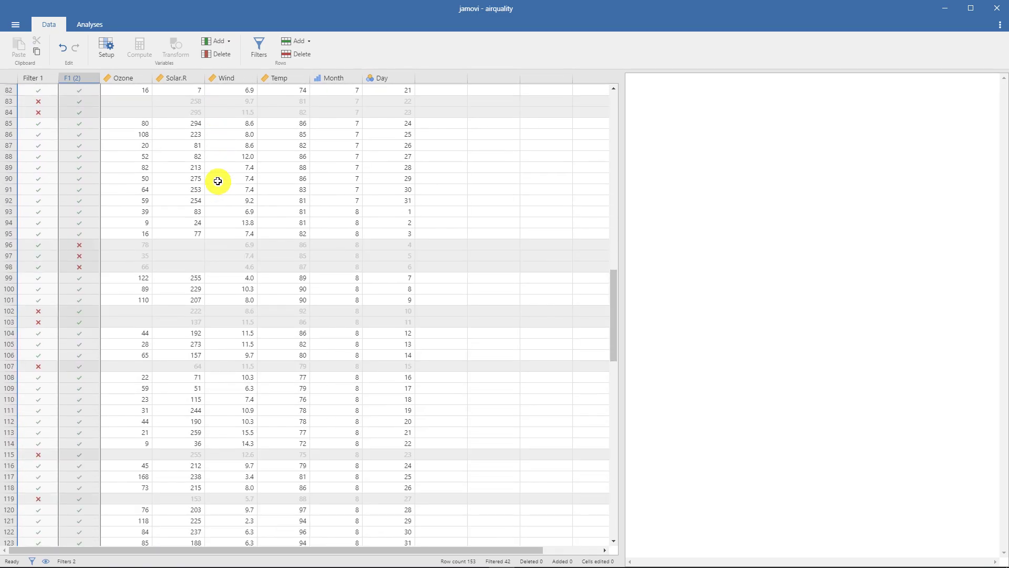
{"action": "scroll", "coordinate": [221, 188], "scroll_direction": "up", "scroll_amount": 20}
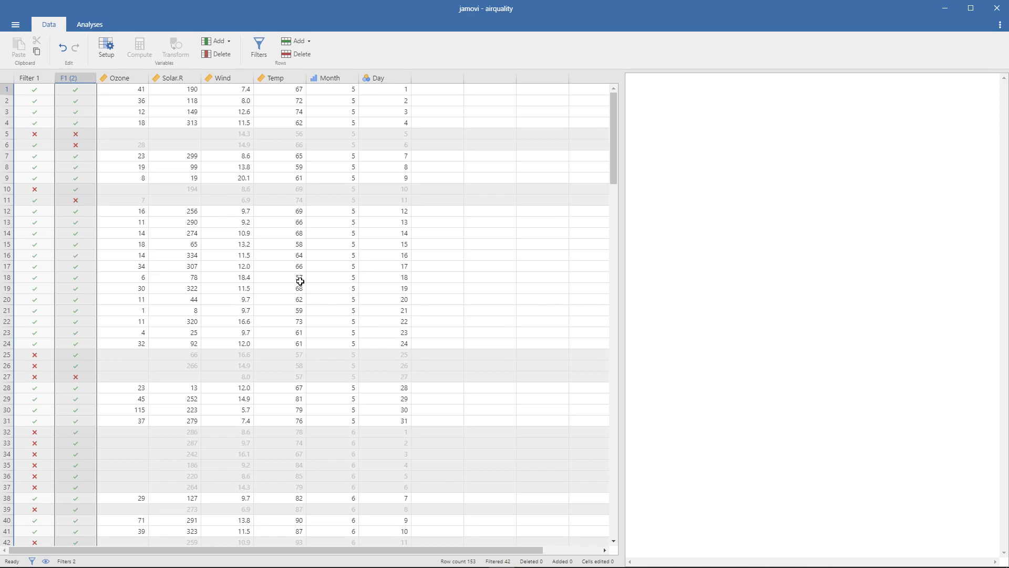
- Reopen the setup of Filter 1 and compare the data with the filtered rows hidden and shown
{"action": "left_click", "coordinate": [40, 79]}
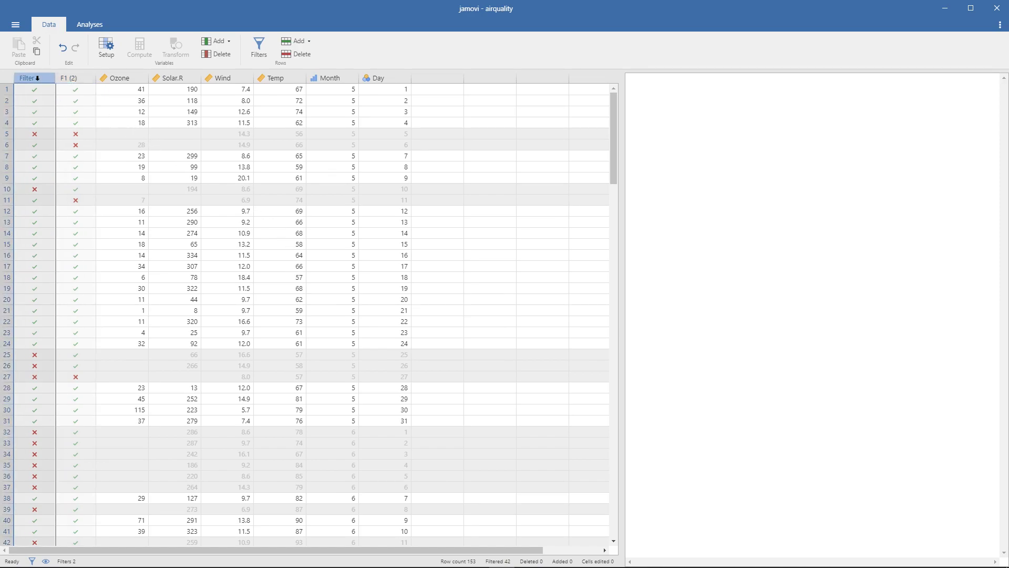
{"action": "double_click", "coordinate": [37, 78]}
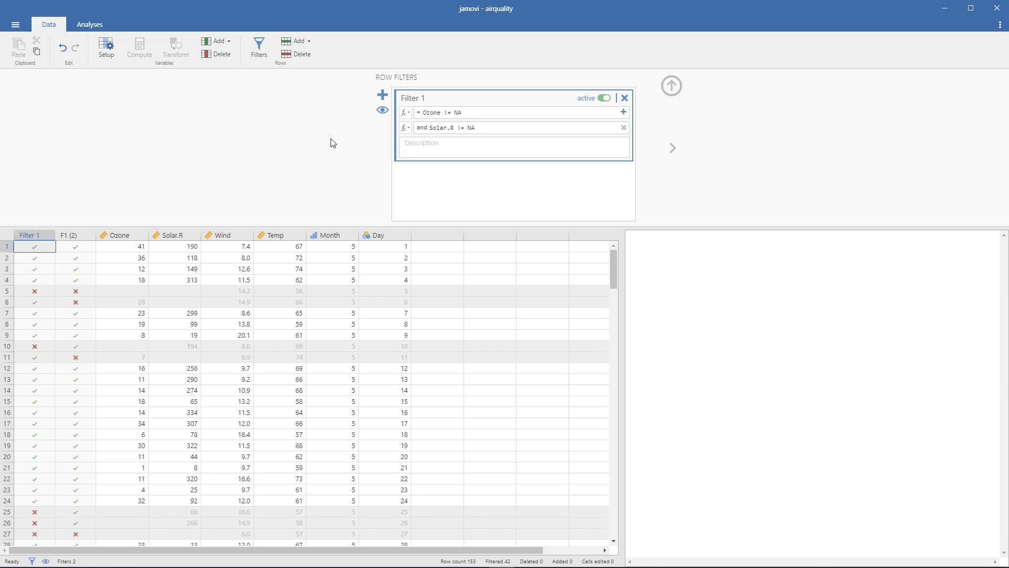
{"action": "left_click", "coordinate": [382, 111]}
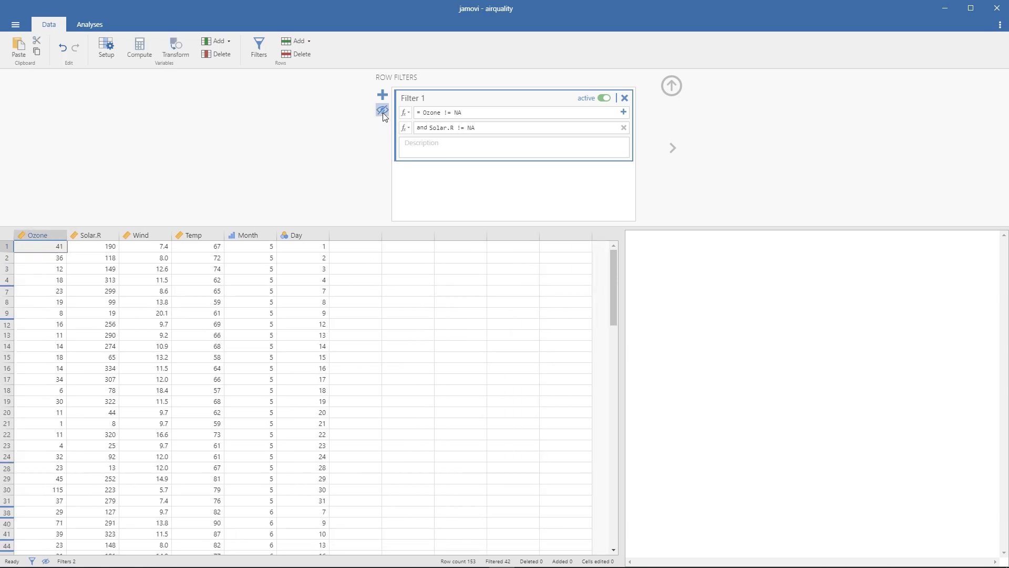
{"action": "left_click", "coordinate": [383, 111]}
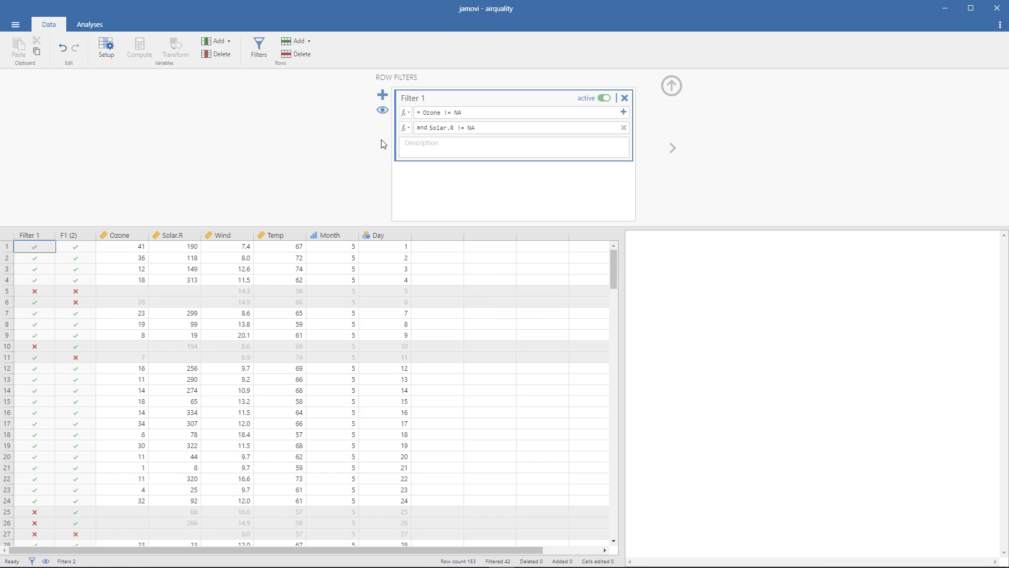
{"action": "left_click", "coordinate": [384, 112]}
{"action": "left_click", "coordinate": [383, 112]}
- Hide the filter columns and the filtered rows, and look through the remaining rows down to row 153
{"action": "left_click", "coordinate": [33, 237]}
{"action": "left_click", "coordinate": [63, 235]}
{"action": "left_click", "coordinate": [383, 110]}
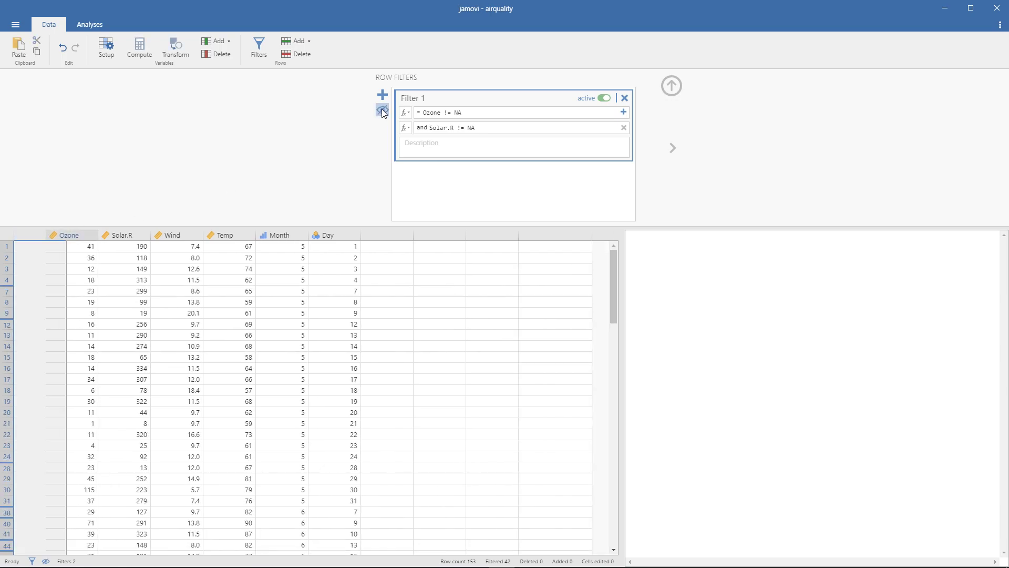
{"action": "scroll", "coordinate": [201, 335], "scroll_direction": "down", "scroll_amount": 15}
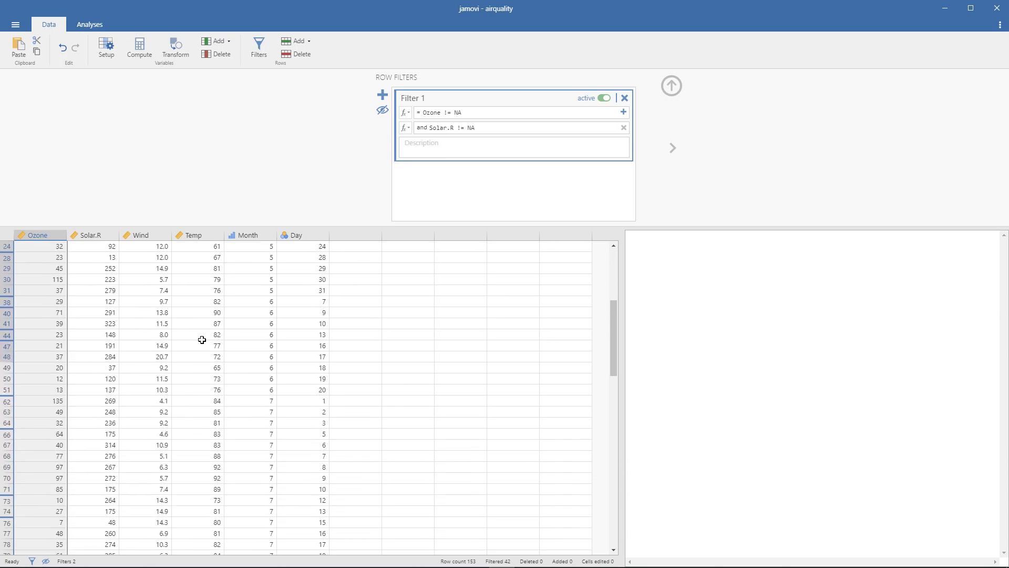
{"action": "scroll", "coordinate": [88, 405], "scroll_direction": "down", "scroll_amount": 3}
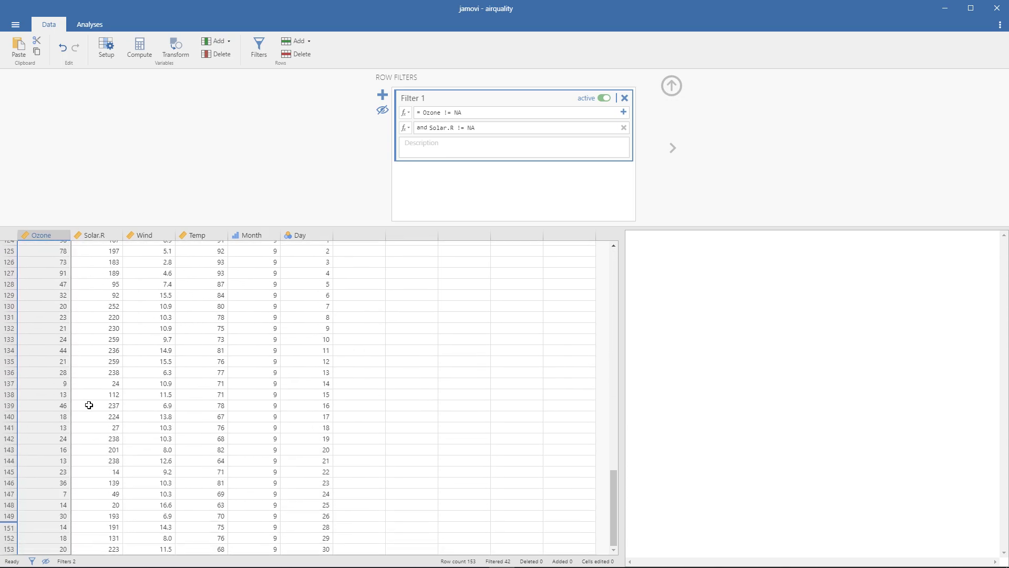
- Deactivate Filter 1 and show the filter columns in the data again
{"action": "scroll", "coordinate": [101, 385], "scroll_direction": "up", "scroll_amount": 8}
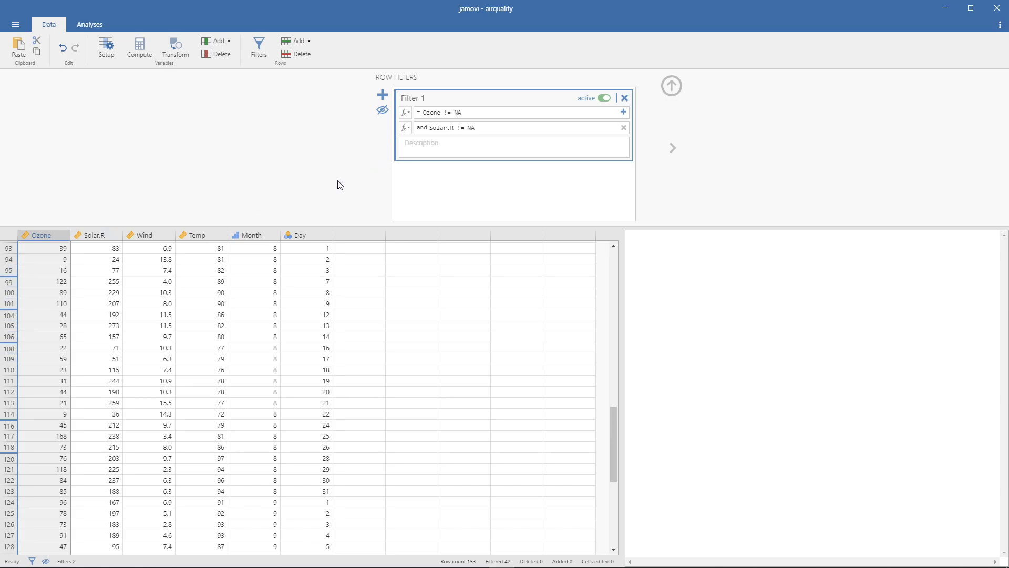
{"action": "left_click", "coordinate": [604, 99]}
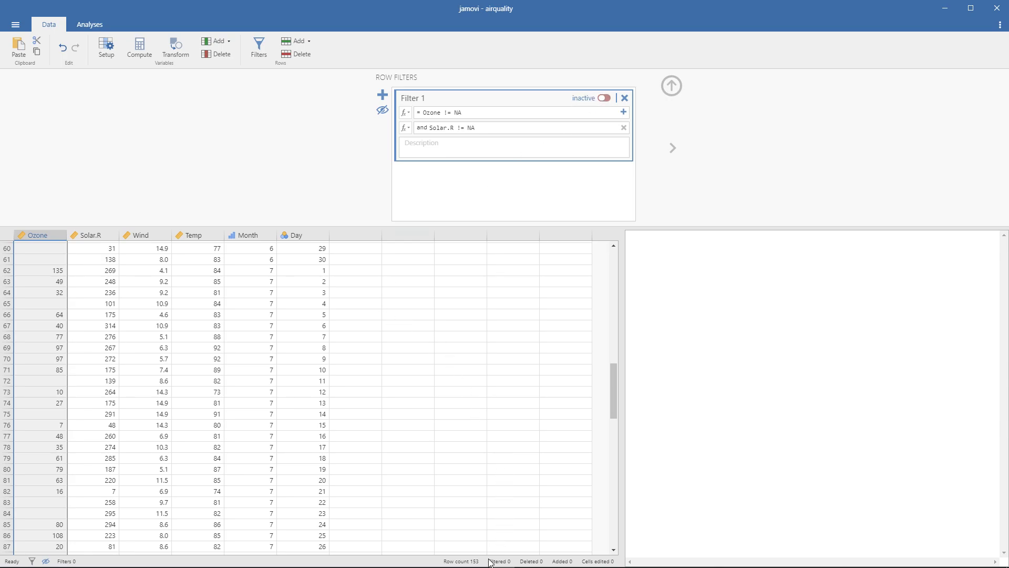
{"action": "scroll", "coordinate": [134, 360], "scroll_direction": "up", "scroll_amount": 15}
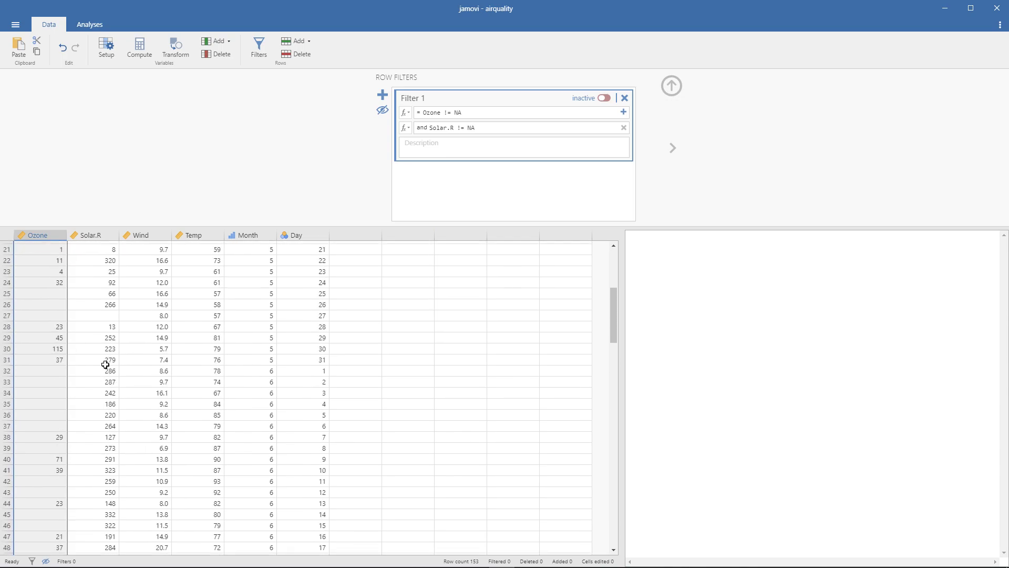
{"action": "left_click", "coordinate": [382, 110]}
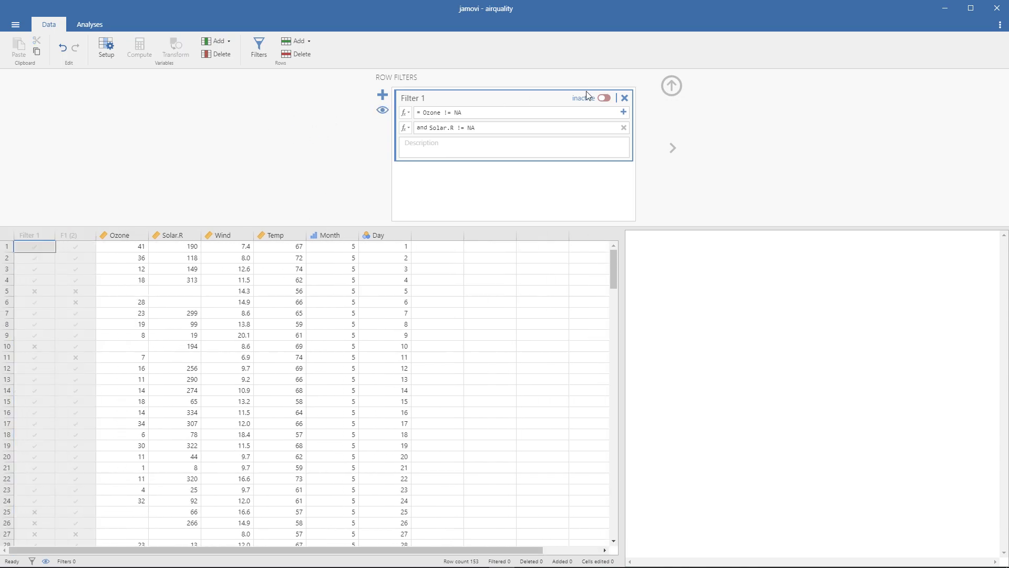
- Look at the inactive Filter 1 and F1 (2) columns, selecting each in turn
{"action": "left_click", "coordinate": [72, 235]}
{"action": "left_click", "coordinate": [40, 239]}
{"action": "left_click", "coordinate": [63, 239]}
{"action": "left_click", "coordinate": [34, 235]}
{"action": "left_click", "coordinate": [80, 235]}
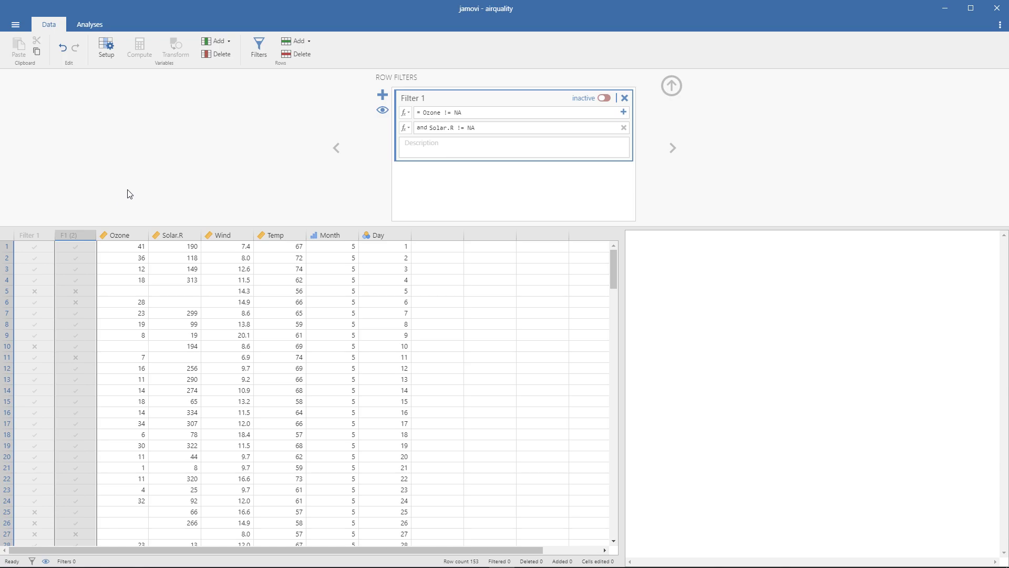
- Add a second row filter with the condition Wind >= 5.0 and check its marks in the data
{"action": "left_click", "coordinate": [384, 96]}
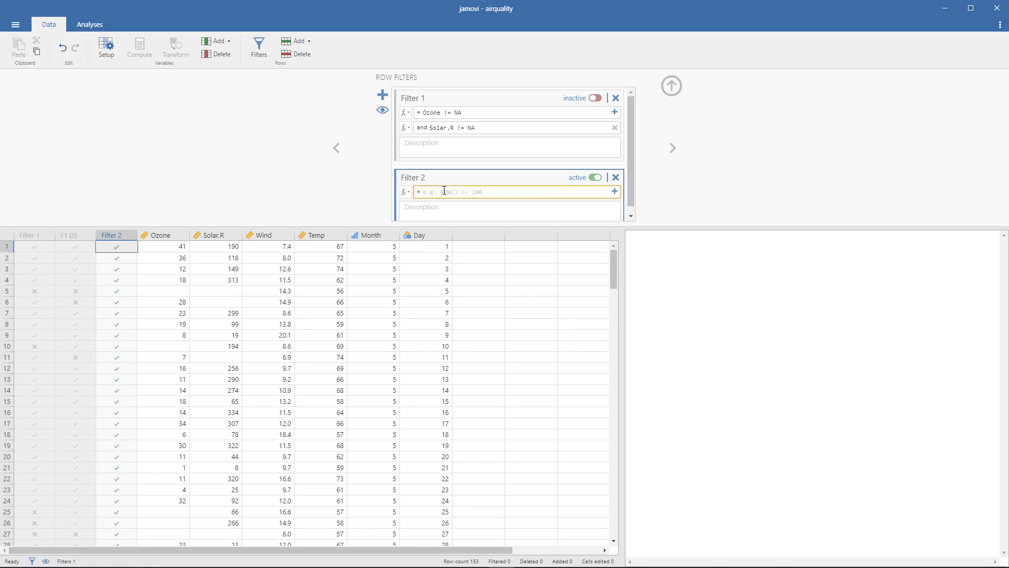
{"action": "left_click", "coordinate": [408, 192]}
{"action": "double_click", "coordinate": [532, 239]}
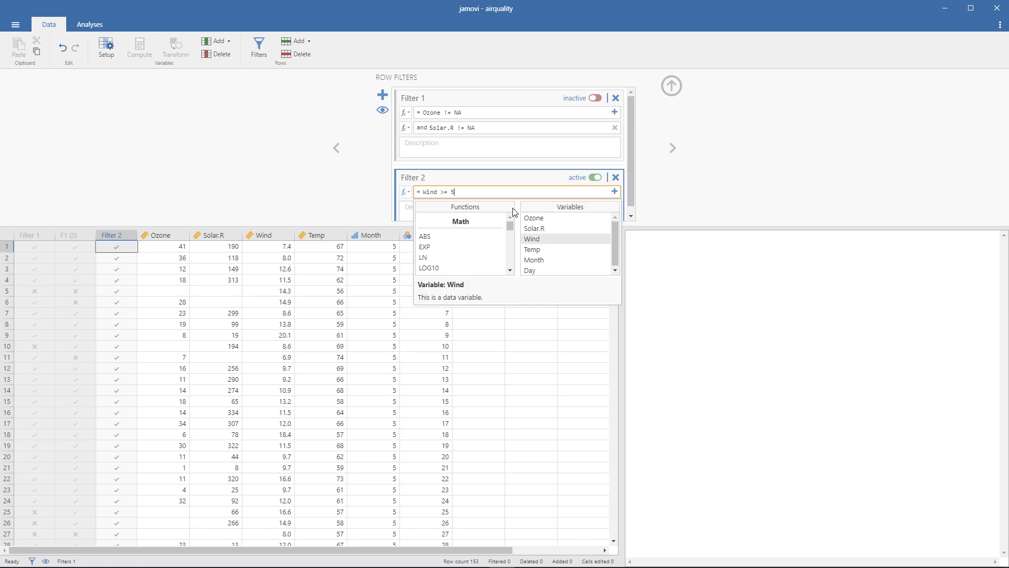
{"action": "key", "text": "Return"}
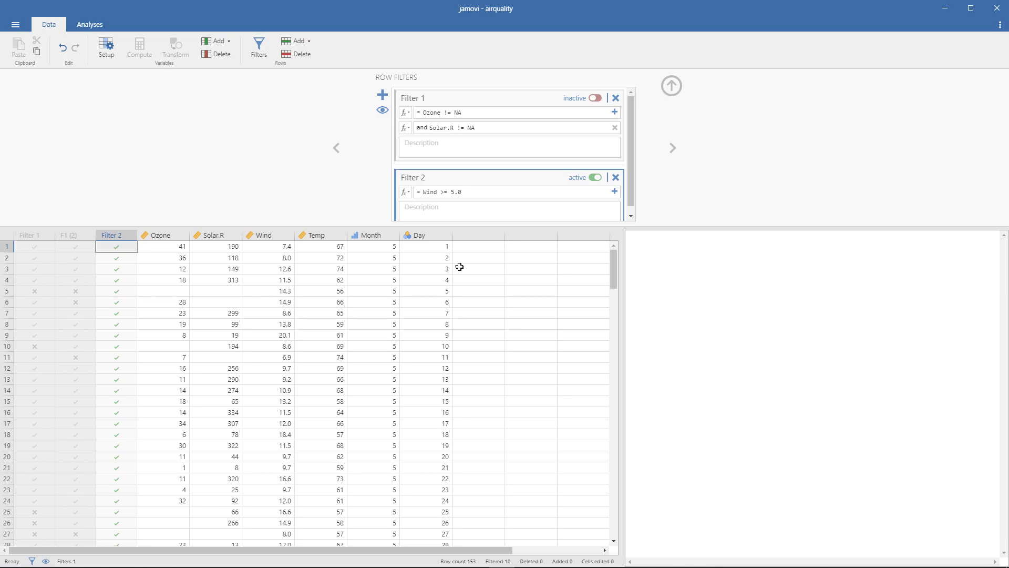
{"action": "scroll", "coordinate": [352, 307], "scroll_direction": "down", "scroll_amount": 15}
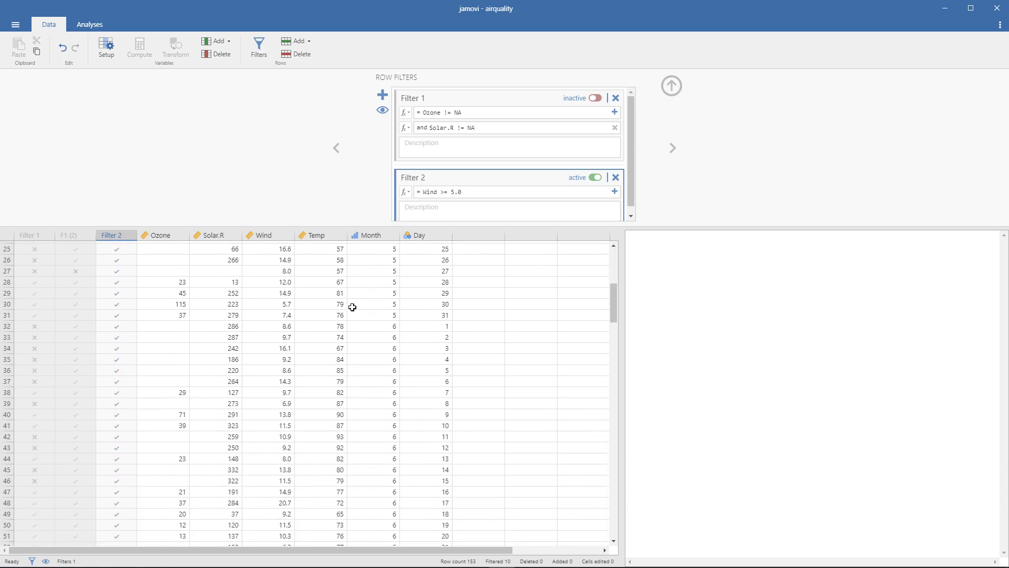
{"action": "scroll", "coordinate": [353, 308], "scroll_direction": "up", "scroll_amount": 1}
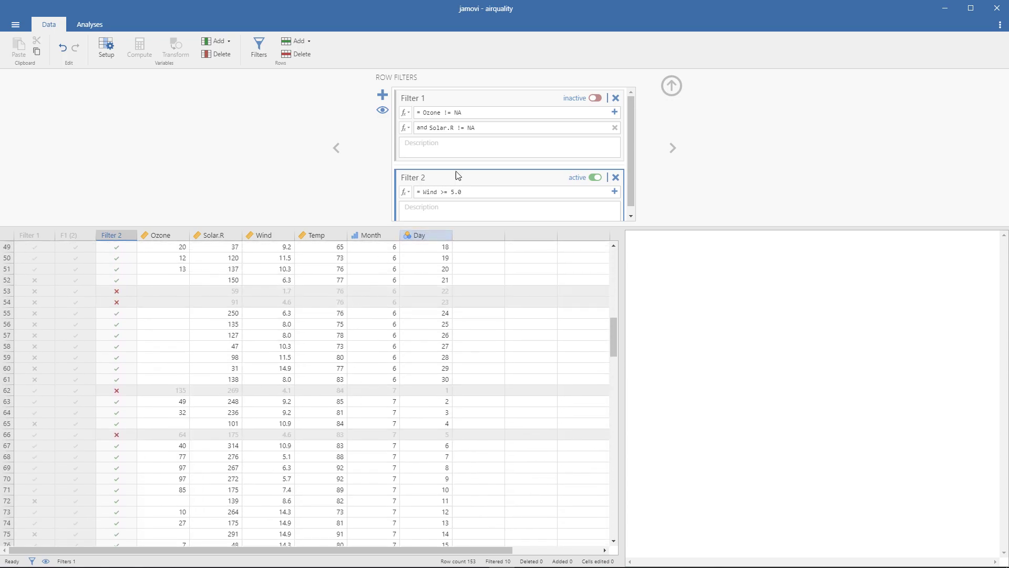
- Reactivate Filter 1 alongside the Wind filter and look over the rows each filter excludes
{"action": "left_click", "coordinate": [596, 99]}
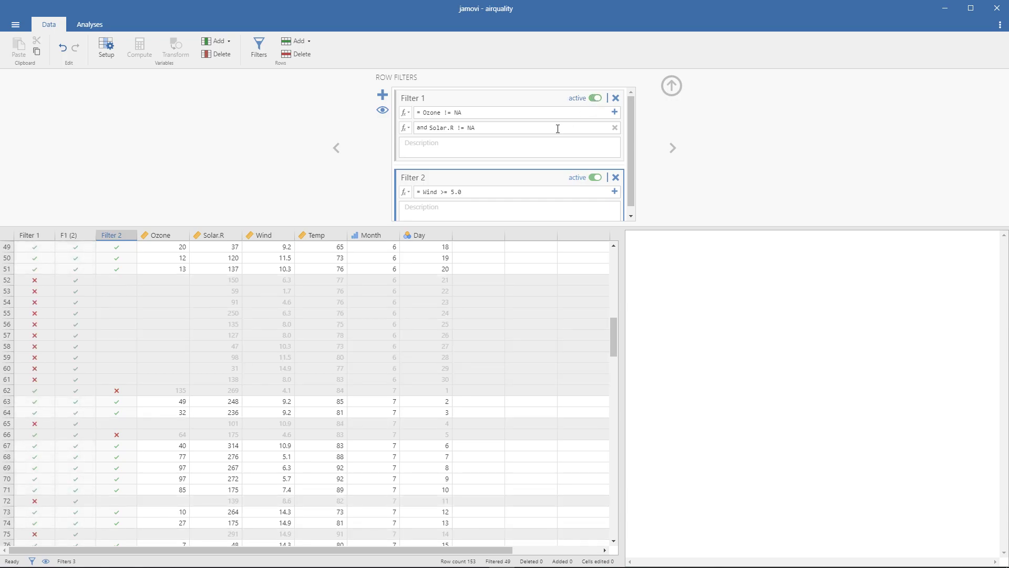
{"action": "scroll", "coordinate": [264, 344], "scroll_direction": "up", "scroll_amount": 2}
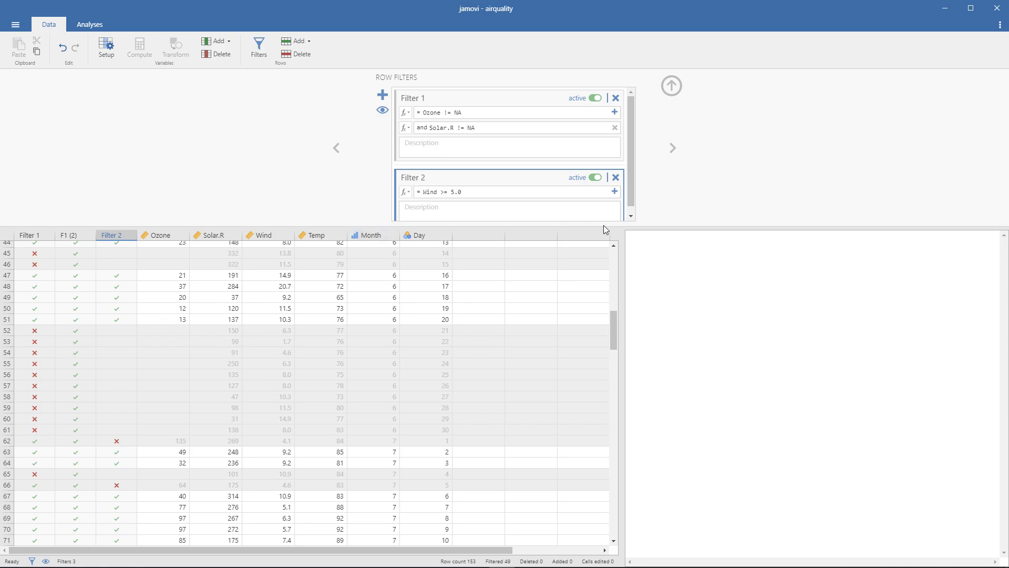
{"action": "scroll", "coordinate": [476, 149], "scroll_direction": "down", "scroll_amount": 1}
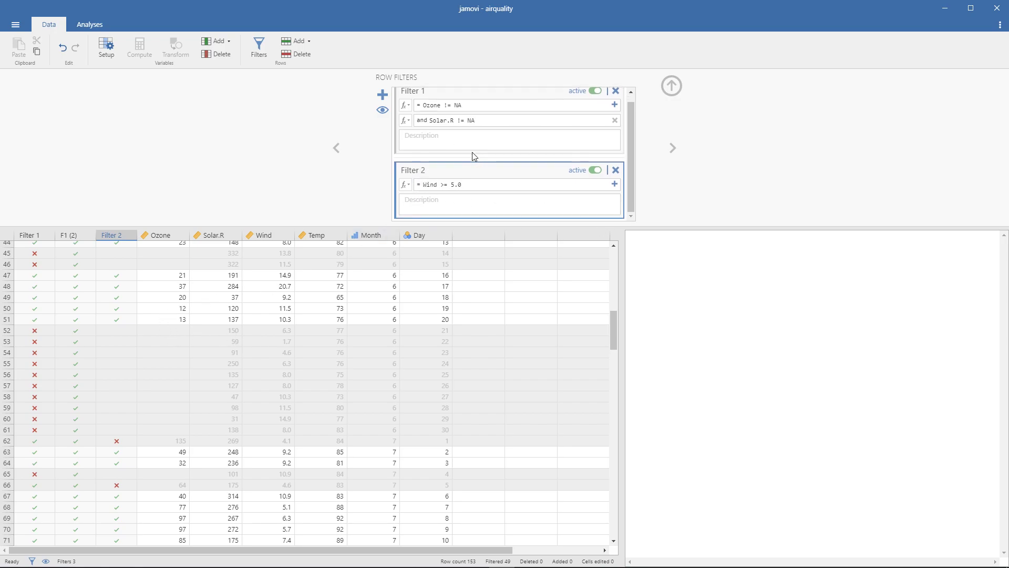
{"action": "scroll", "coordinate": [472, 156], "scroll_direction": "up", "scroll_amount": 1}
{"action": "scroll", "coordinate": [92, 331], "scroll_direction": "up", "scroll_amount": 10}
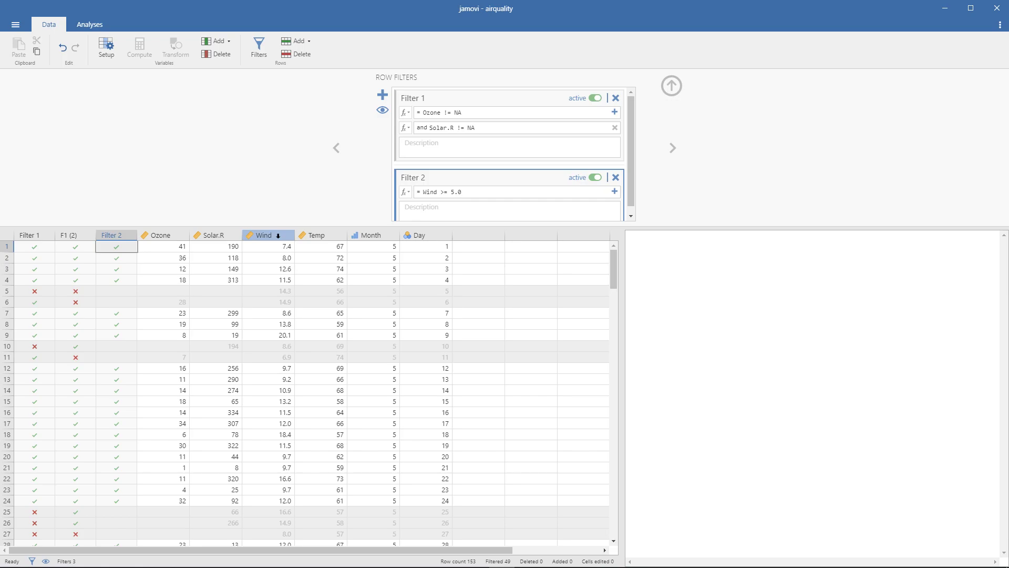
- Compare the Ozone, Solar.R and Wind cells of rows 1 to 4 with their marks in the filter columns
{"action": "left_click_drag", "start_coordinate": [153, 247], "coordinate": [318, 277]}
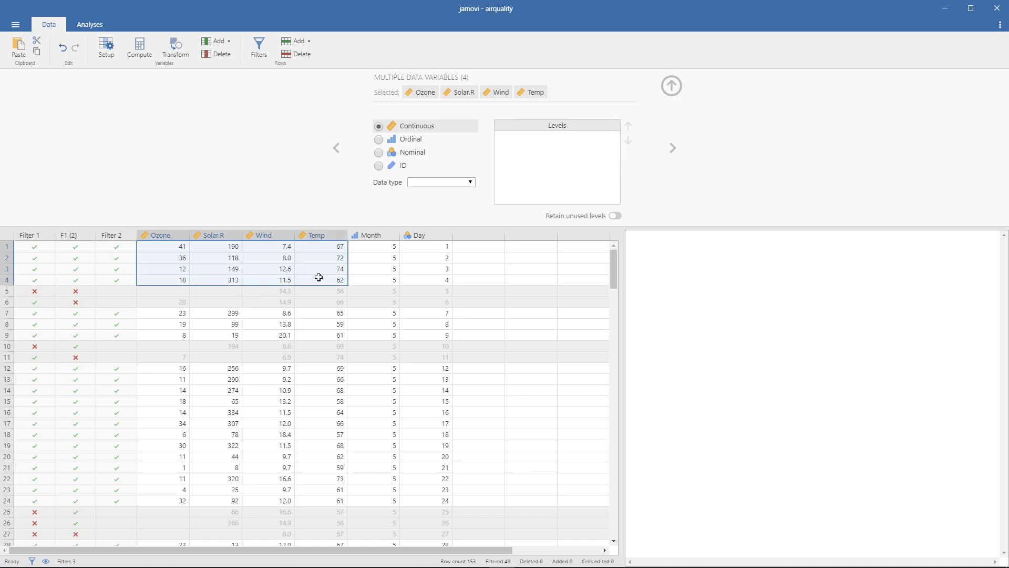
{"action": "left_click_drag", "start_coordinate": [43, 250], "coordinate": [126, 277]}
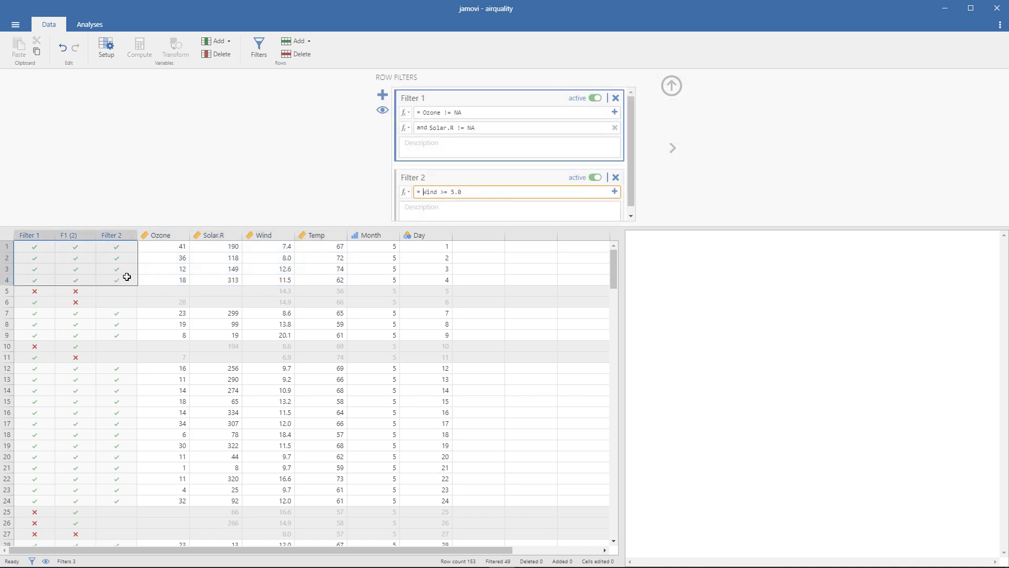
{"action": "left_click_drag", "start_coordinate": [172, 248], "coordinate": [208, 283]}
{"action": "left_click_drag", "start_coordinate": [273, 243], "coordinate": [277, 282]}
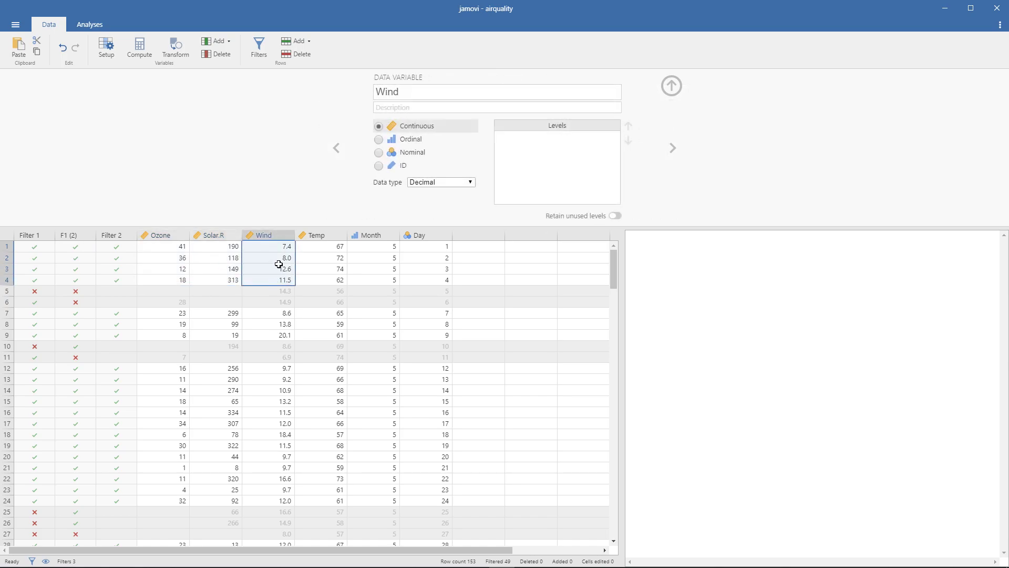
- Examine the Wind, Ozone and Solar.R cells of excluded rows 25 to 27, and the filter marks further down the data
{"action": "scroll", "coordinate": [278, 264], "scroll_direction": "down", "scroll_amount": 5}
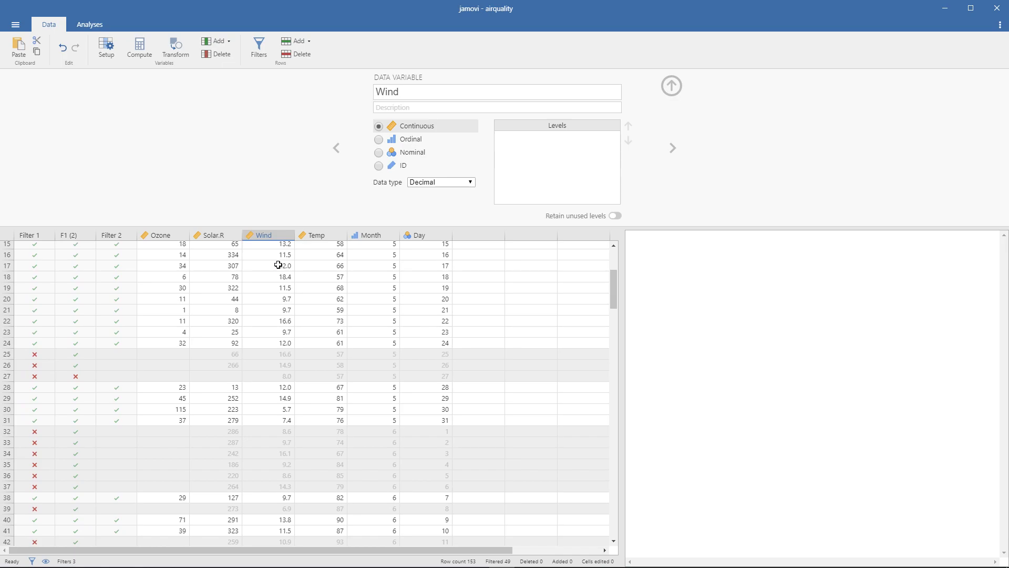
{"action": "scroll", "coordinate": [279, 264], "scroll_direction": "down", "scroll_amount": 2}
{"action": "left_click_drag", "start_coordinate": [284, 301], "coordinate": [285, 326]}
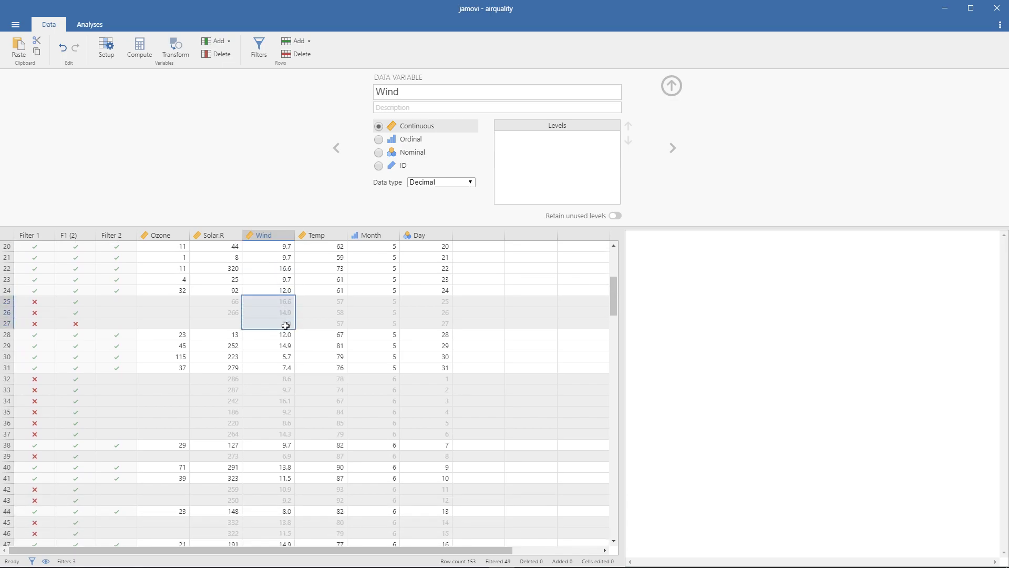
{"action": "left_click_drag", "start_coordinate": [167, 301], "coordinate": [200, 322]}
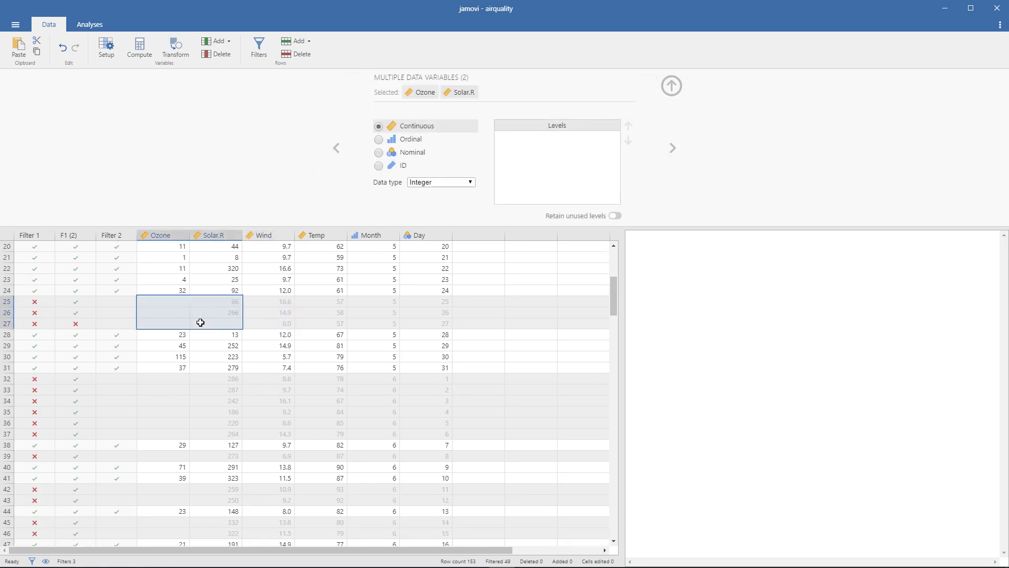
{"action": "scroll", "coordinate": [253, 317], "scroll_direction": "down", "scroll_amount": 10}
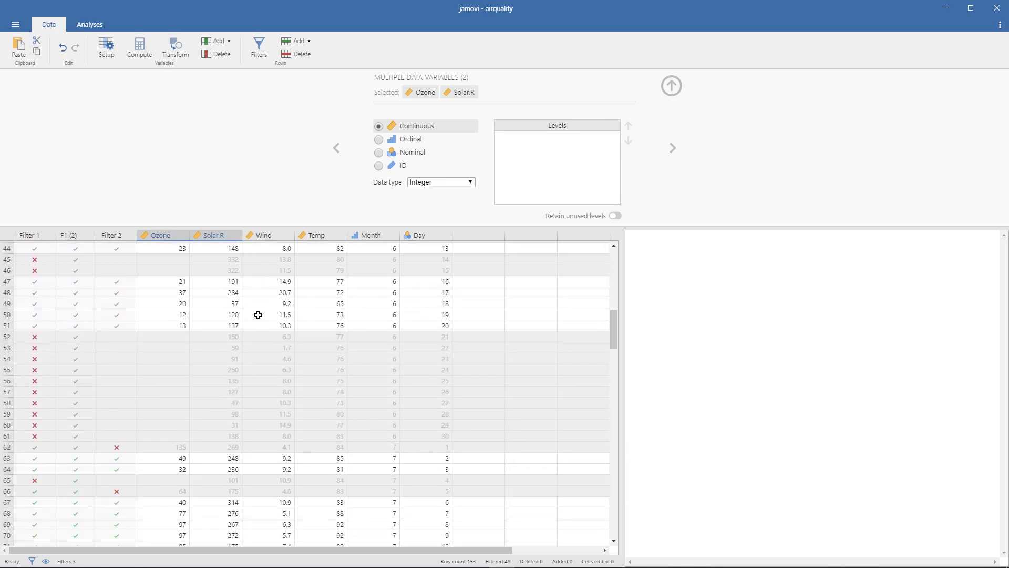
{"action": "scroll", "coordinate": [258, 315], "scroll_direction": "down", "scroll_amount": 11}
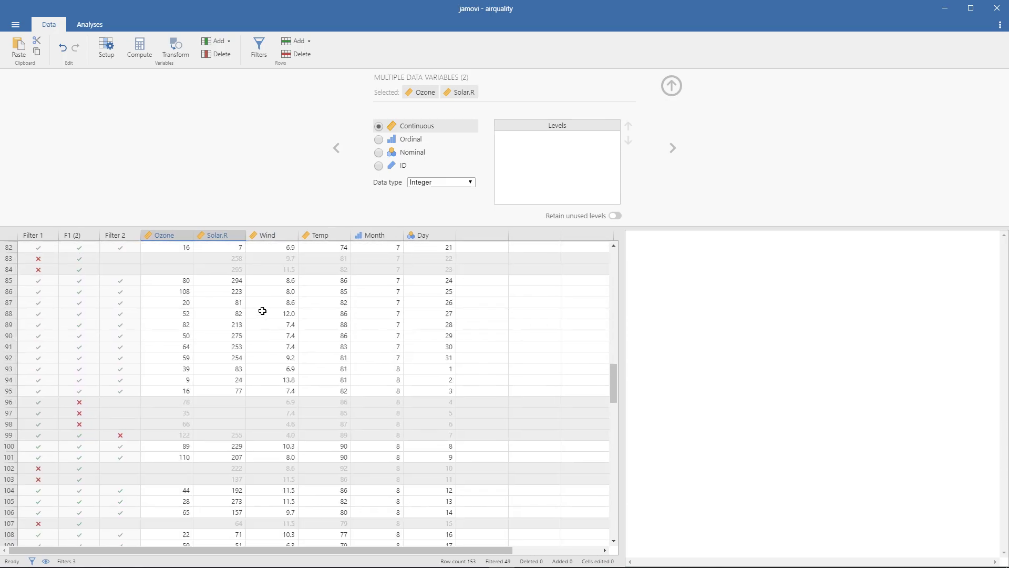
{"action": "scroll", "coordinate": [299, 309], "scroll_direction": "up", "scroll_amount": 20}
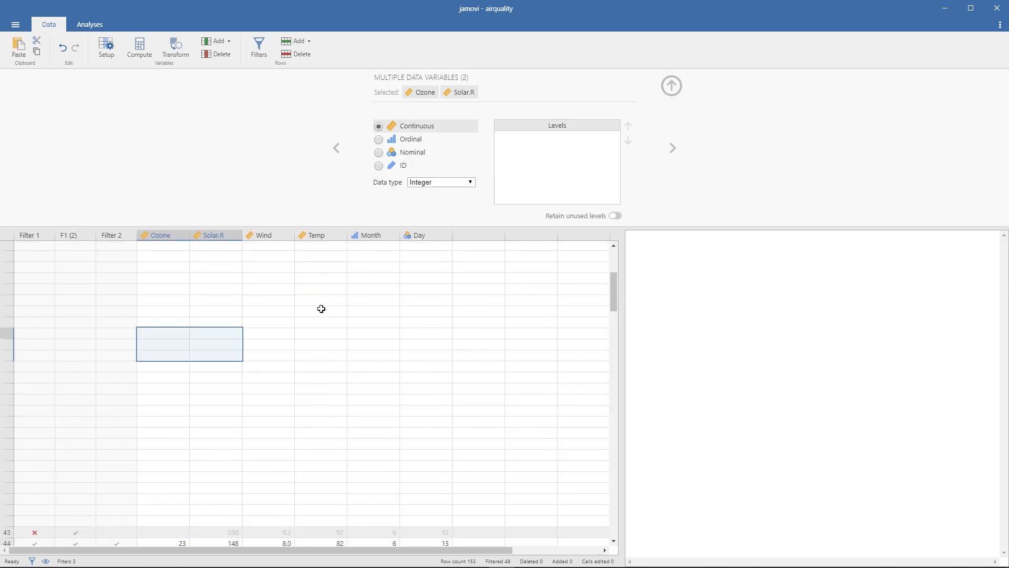
- Deactivate Filter 2 and Filter 1, hide the filter columns and collapse the filter setup
{"action": "left_click", "coordinate": [117, 235]}
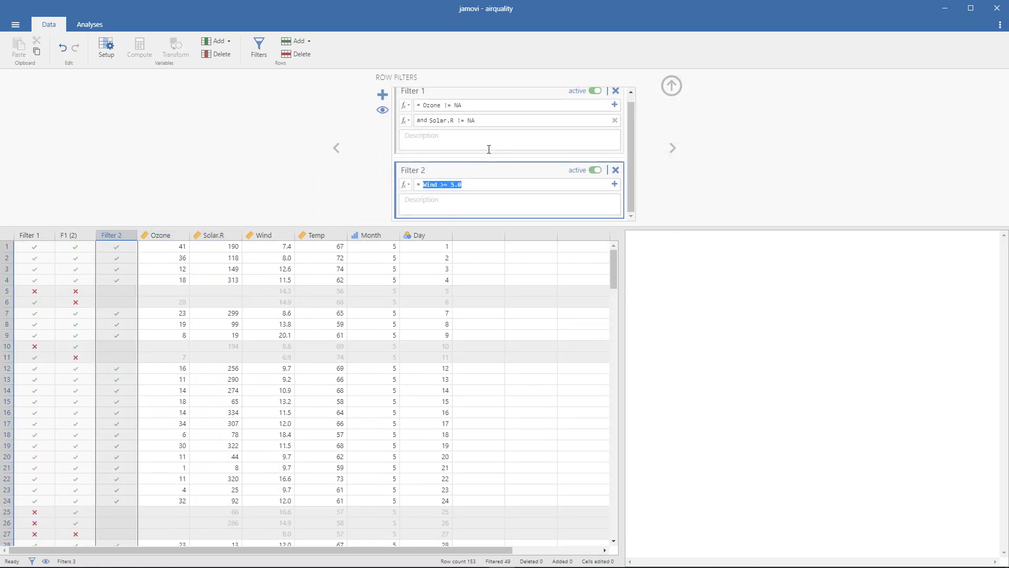
{"action": "left_click", "coordinate": [595, 170]}
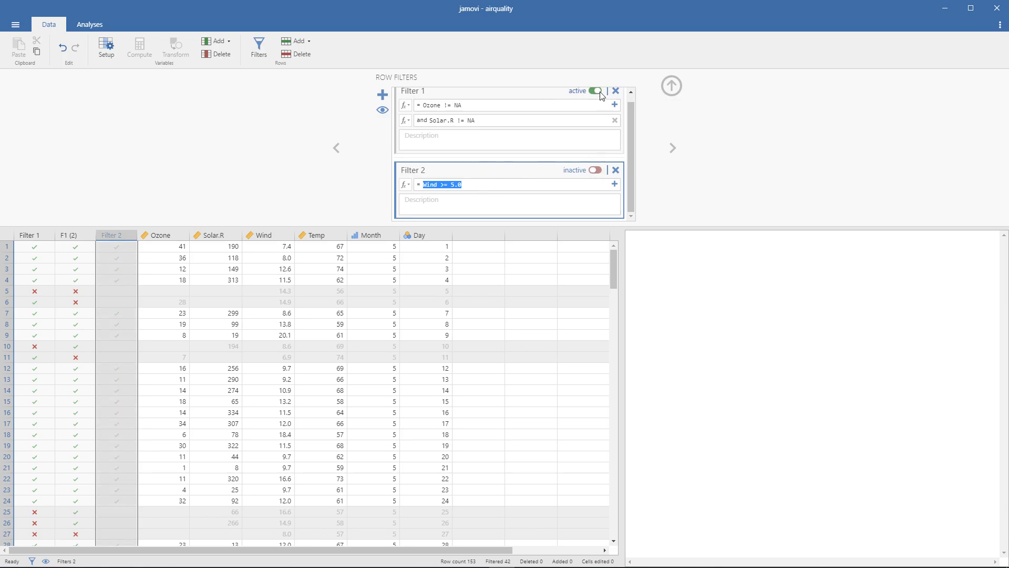
{"action": "left_click", "coordinate": [596, 90]}
{"action": "left_click", "coordinate": [383, 110]}
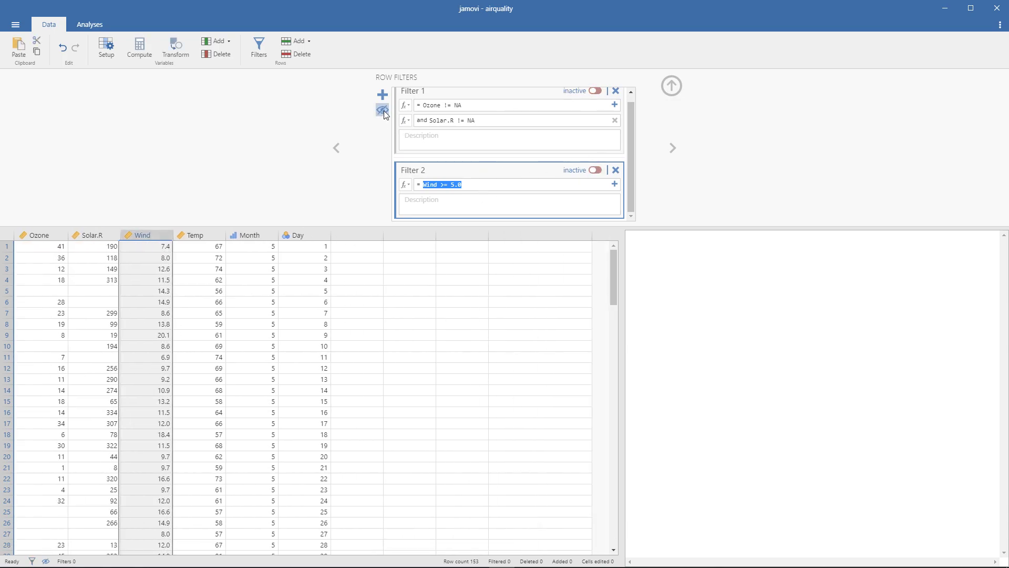
{"action": "left_click", "coordinate": [671, 86]}
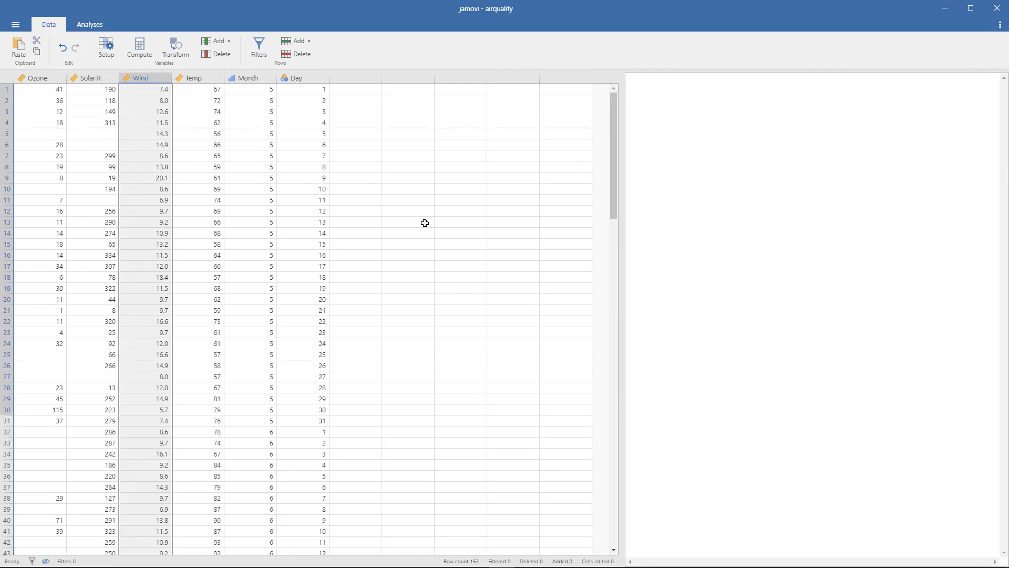
- Open the variable setup from Temp and view the Month and Ozone variables in it
{"action": "double_click", "coordinate": [209, 136]}
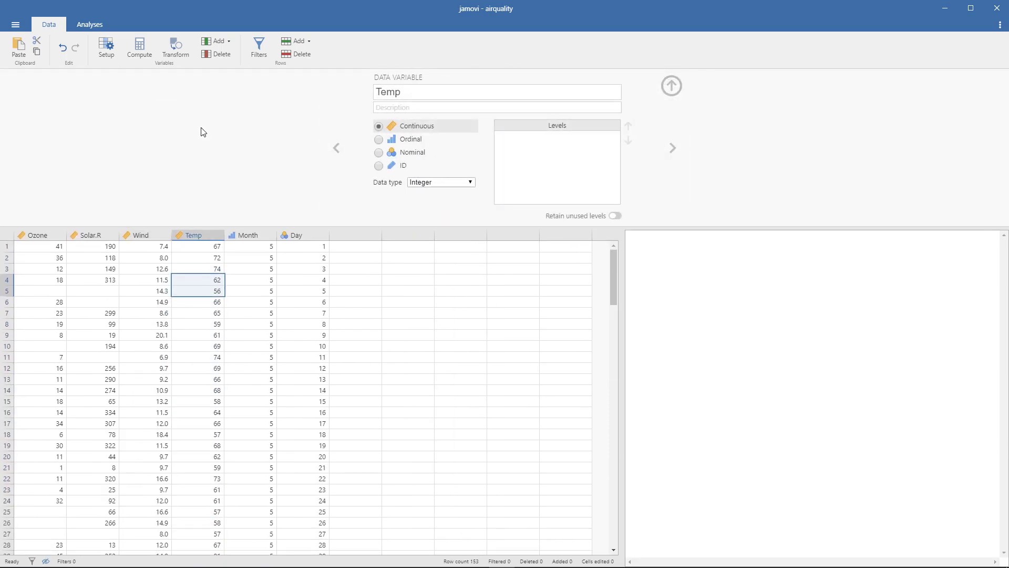
{"action": "left_click", "coordinate": [249, 237]}
{"action": "left_click", "coordinate": [39, 238]}
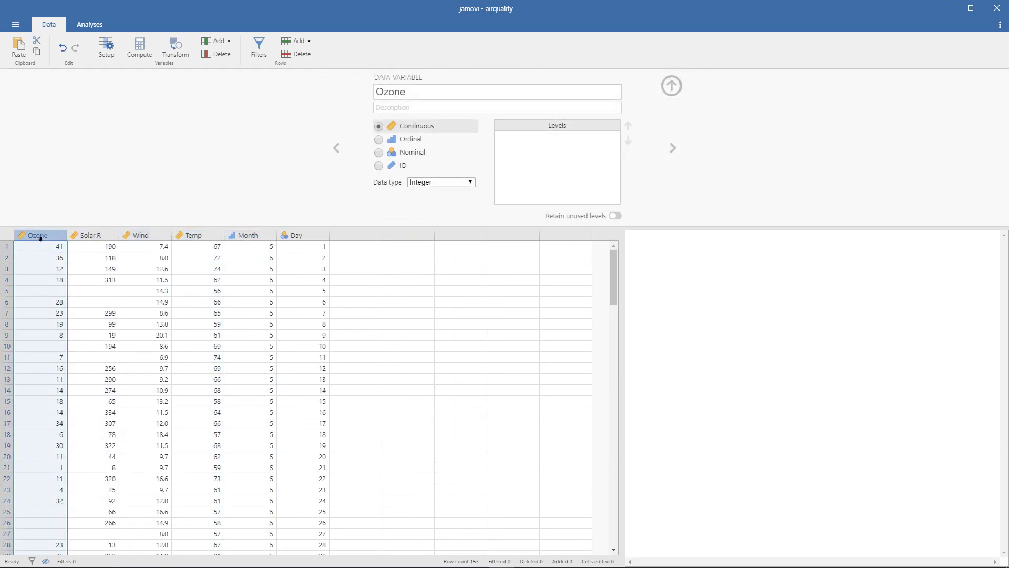
- Reopen the row filters, review both filters while leaving them inactive, and show the filter columns again
{"action": "left_click", "coordinate": [259, 47]}
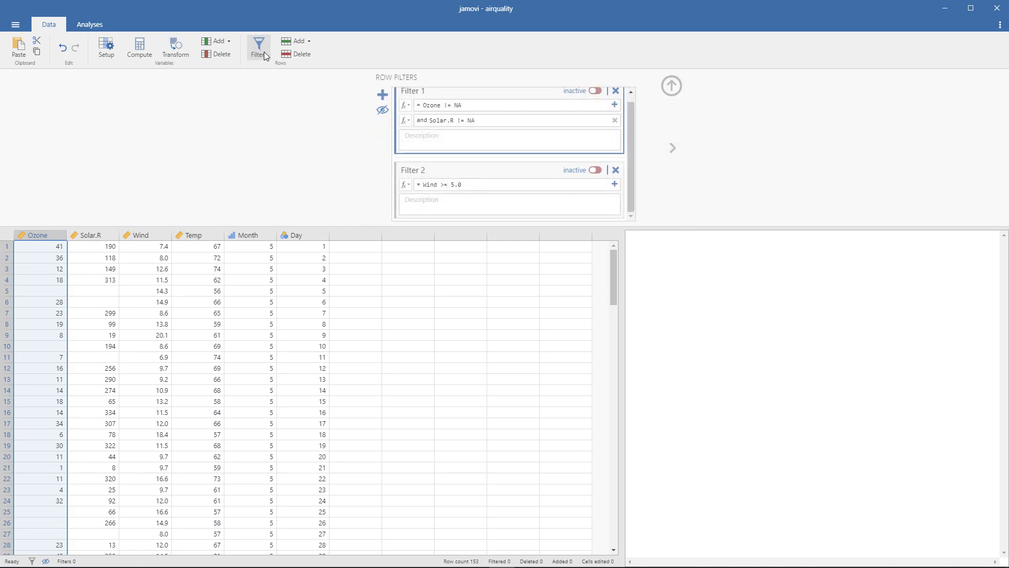
{"action": "scroll", "coordinate": [486, 147], "scroll_direction": "up", "scroll_amount": 1}
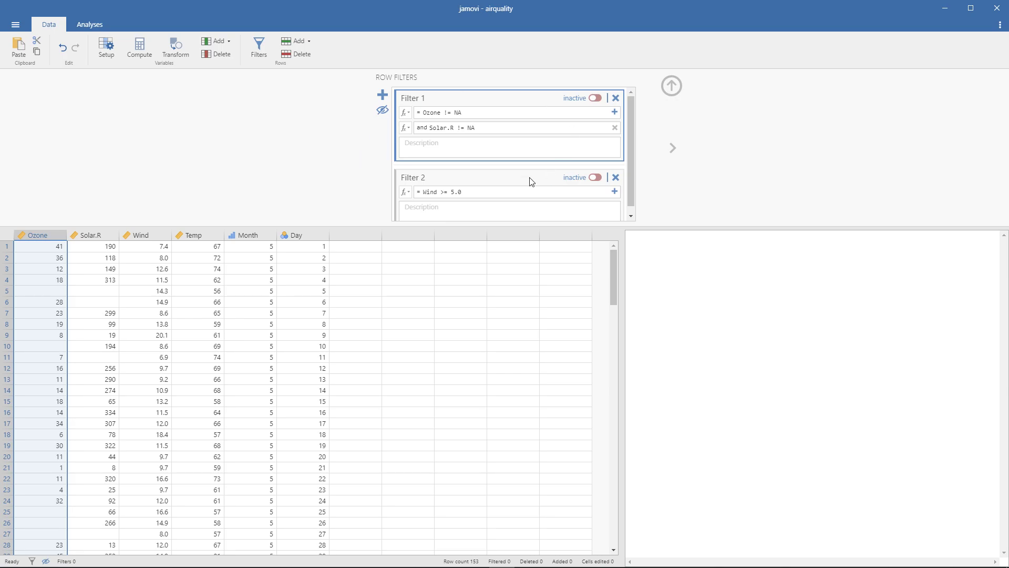
{"action": "scroll", "coordinate": [528, 119], "scroll_direction": "down", "scroll_amount": 1}
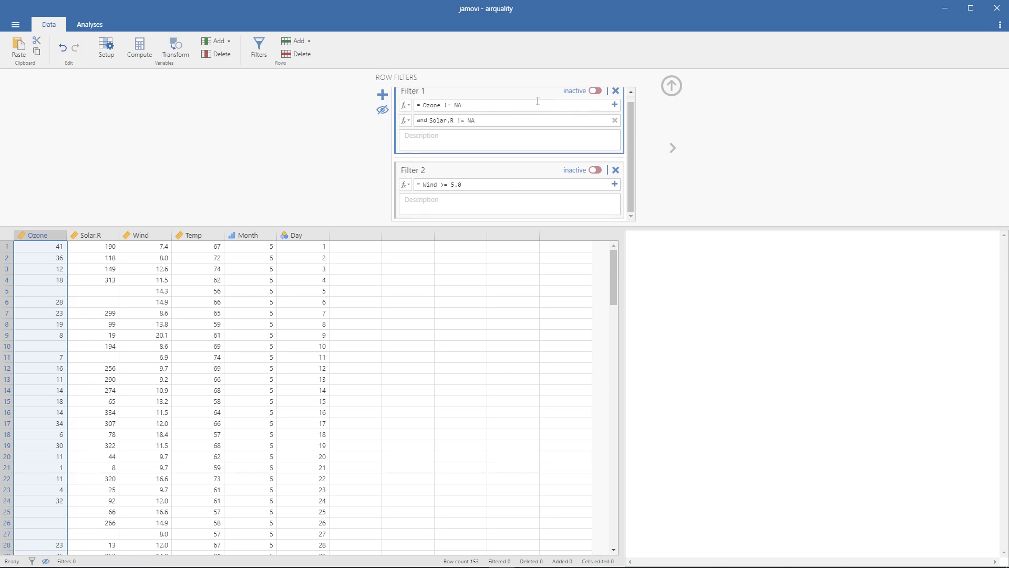
{"action": "scroll", "coordinate": [538, 101], "scroll_direction": "up", "scroll_amount": 1}
{"action": "left_click", "coordinate": [594, 98]}
{"action": "left_click", "coordinate": [594, 99]}
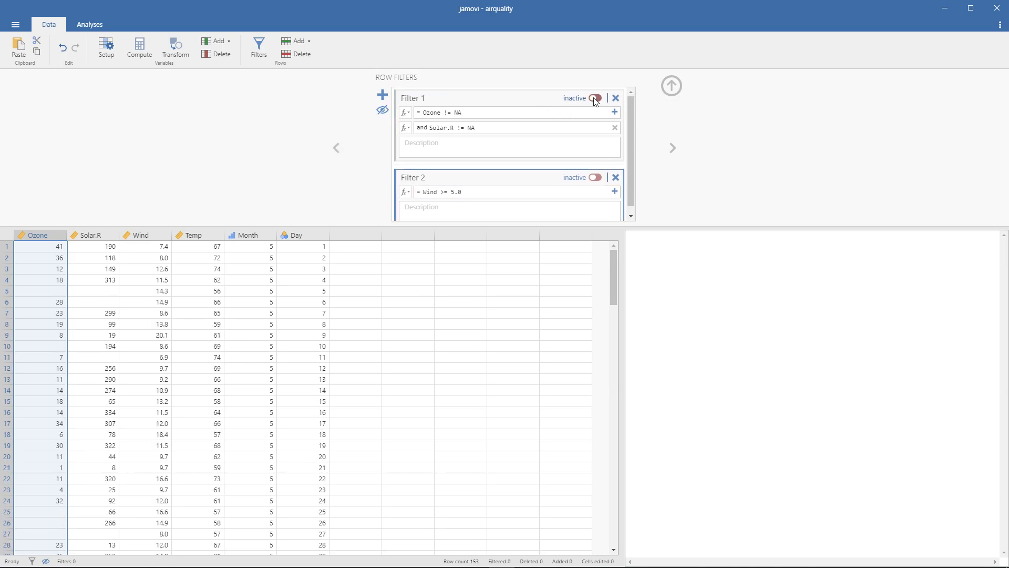
{"action": "left_click", "coordinate": [382, 110]}
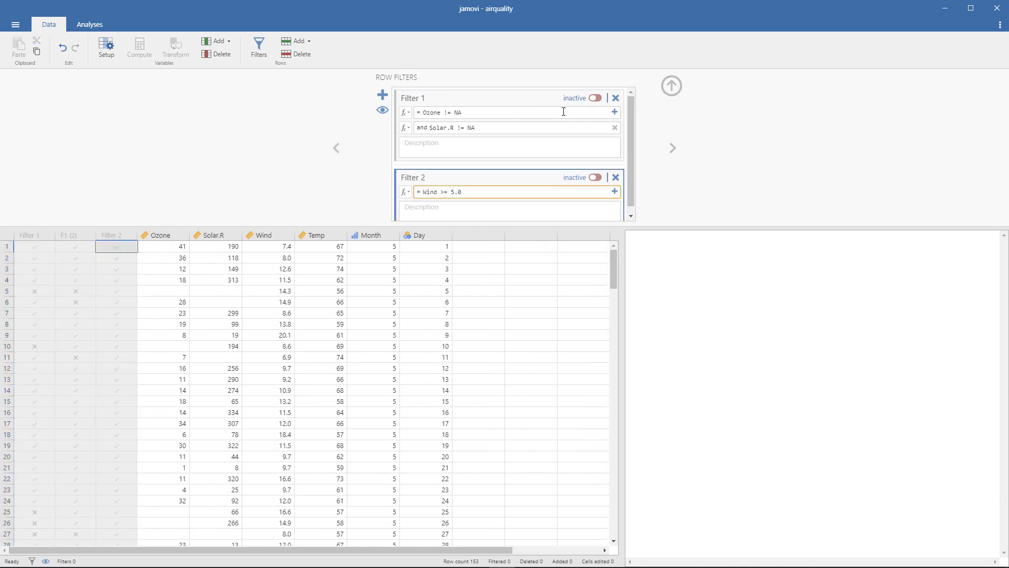
{"action": "left_click", "coordinate": [281, 185]}
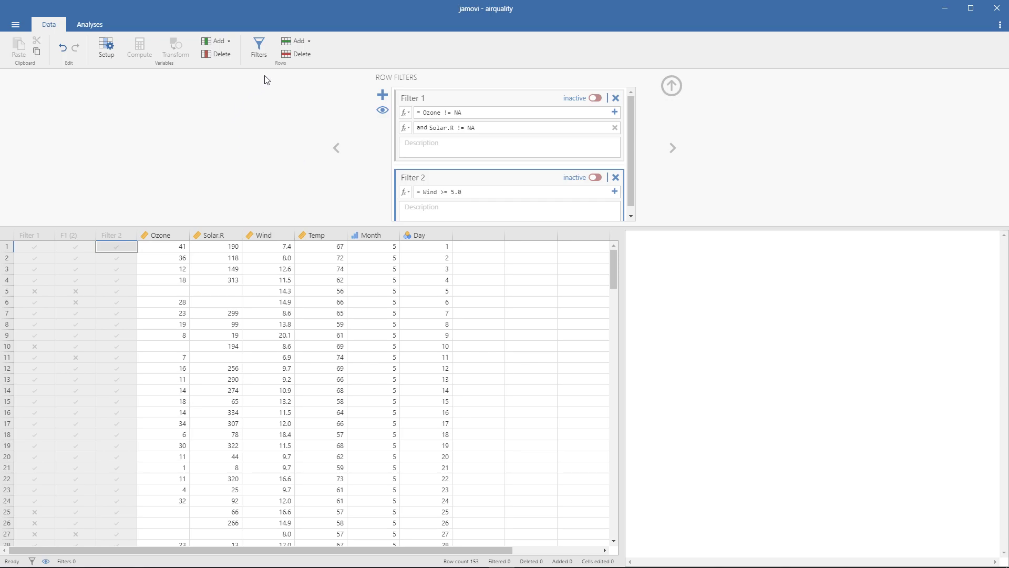
{"action": "left_click", "coordinate": [308, 45]}
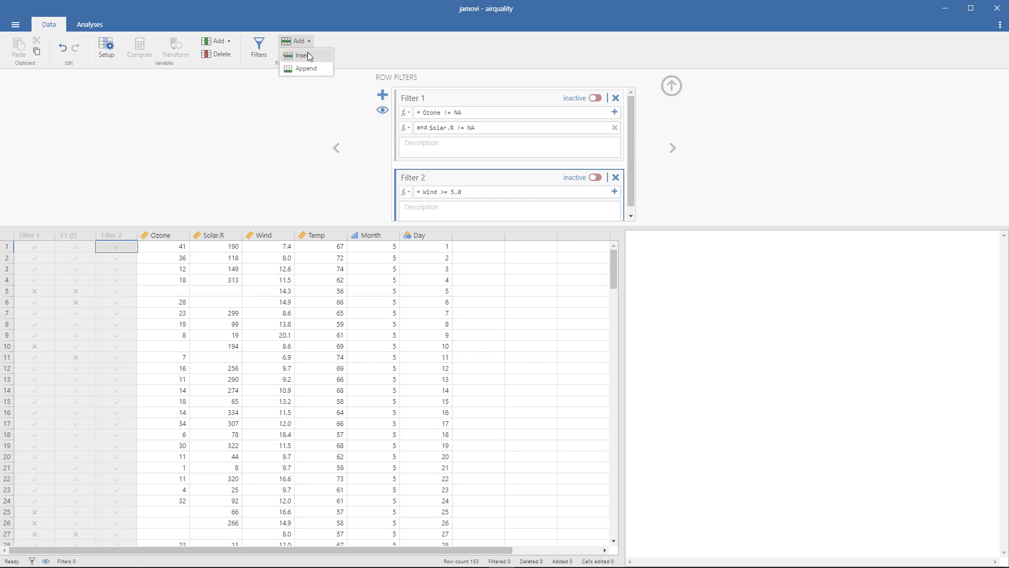
{"action": "left_click", "coordinate": [305, 55]}
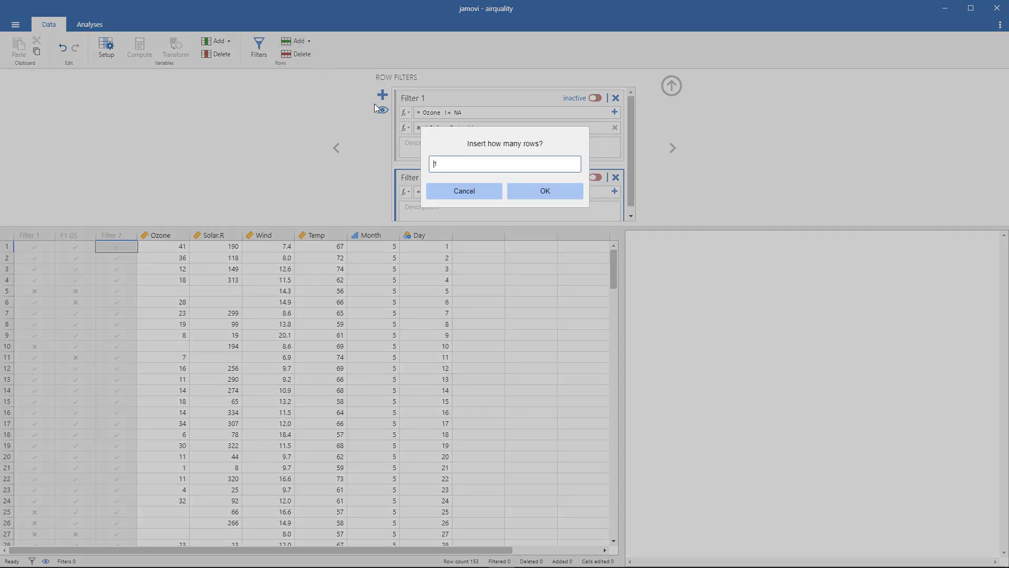
{"action": "left_click", "coordinate": [492, 192]}
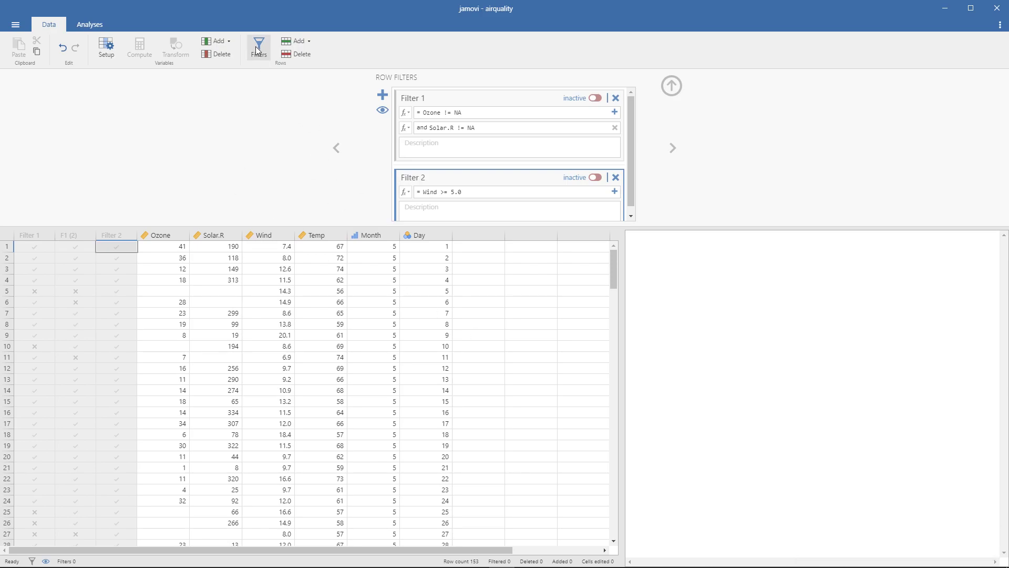
- Examine the empty Ozone and Solar.R cells in rows 5 and 6 against their filter marks
{"action": "left_click", "coordinate": [180, 293]}
{"action": "left_click", "coordinate": [207, 291]}
{"action": "left_click", "coordinate": [210, 298]}
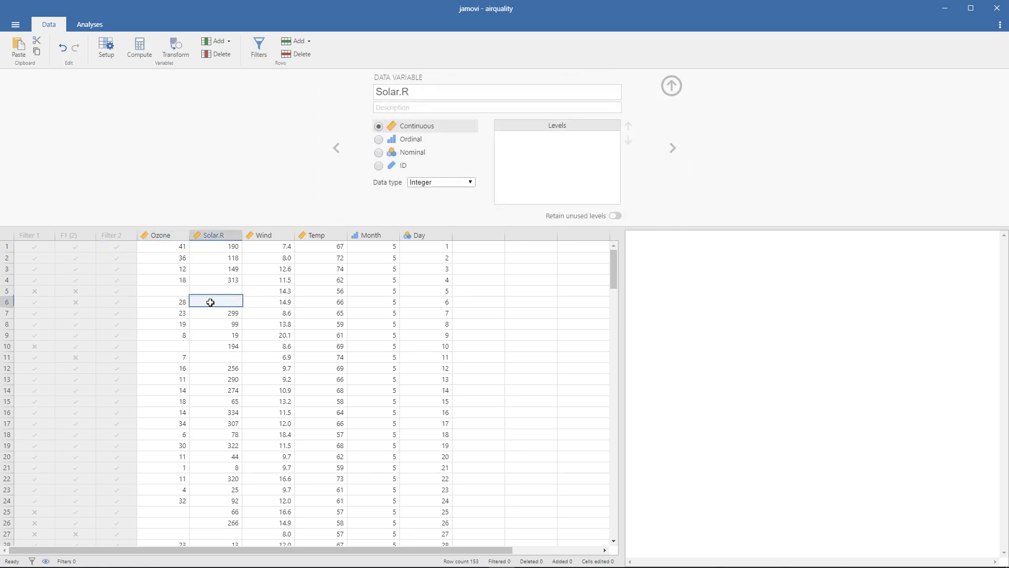
{"action": "left_click", "coordinate": [212, 293]}
{"action": "left_click", "coordinate": [187, 292]}
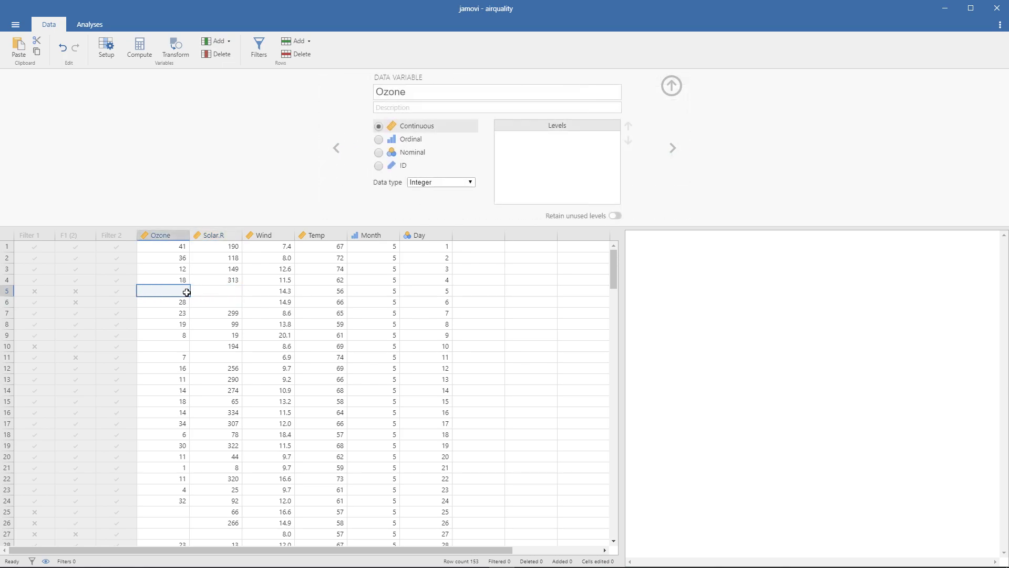
{"action": "left_click", "coordinate": [204, 291]}
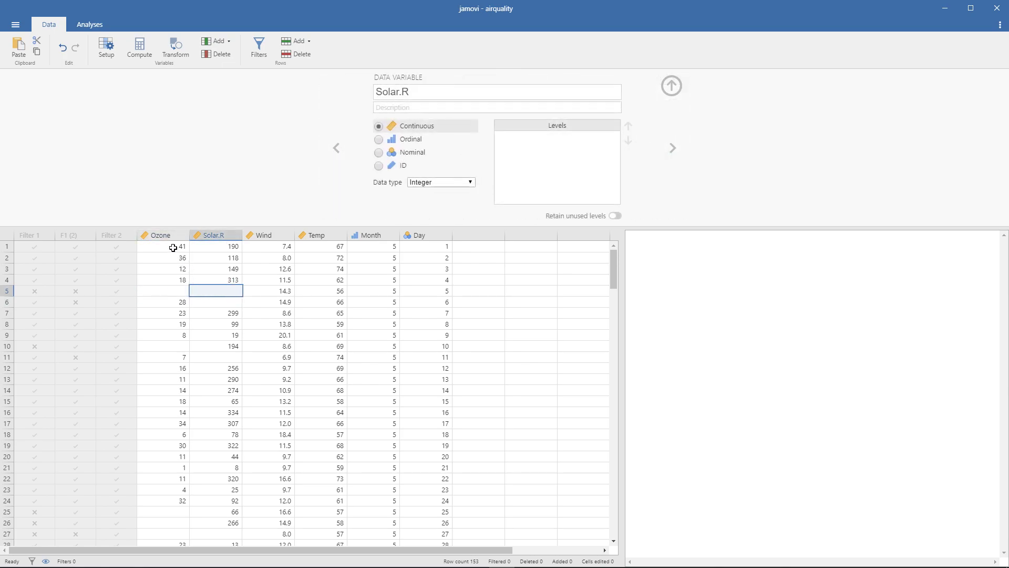
{"action": "left_click_drag", "start_coordinate": [174, 247], "coordinate": [172, 294]}
{"action": "left_click", "coordinate": [172, 294]}
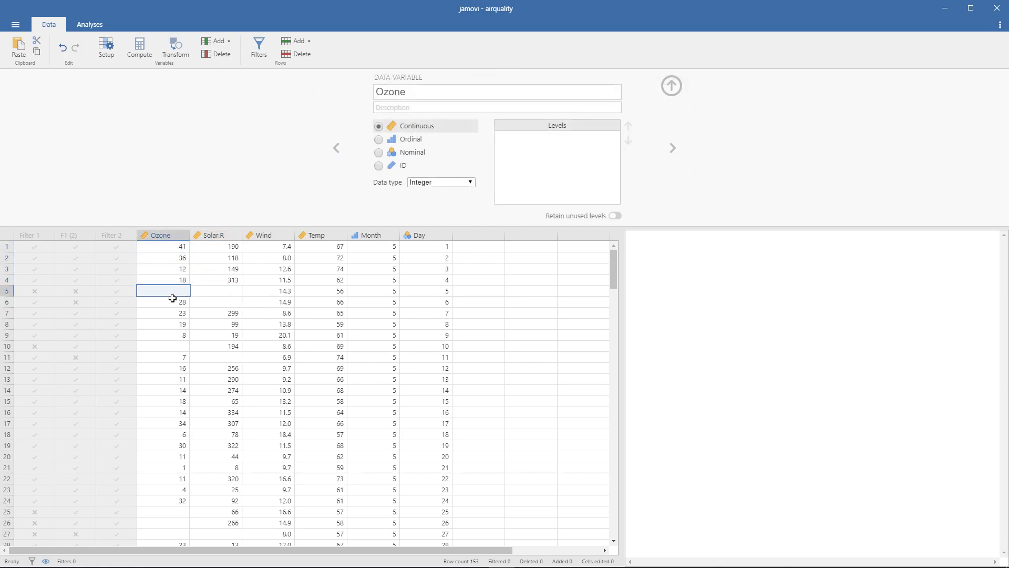
{"action": "left_click", "coordinate": [173, 298]}
{"action": "left_click", "coordinate": [173, 295]}
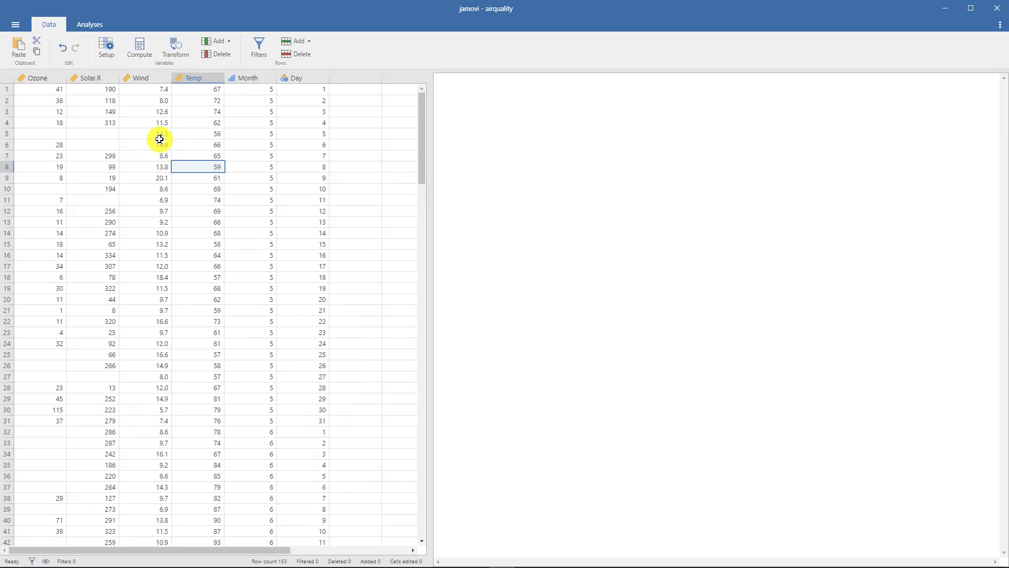
- Look over the Ozone column and its missing values in rows 5 and 10
{"action": "left_click", "coordinate": [44, 80]}
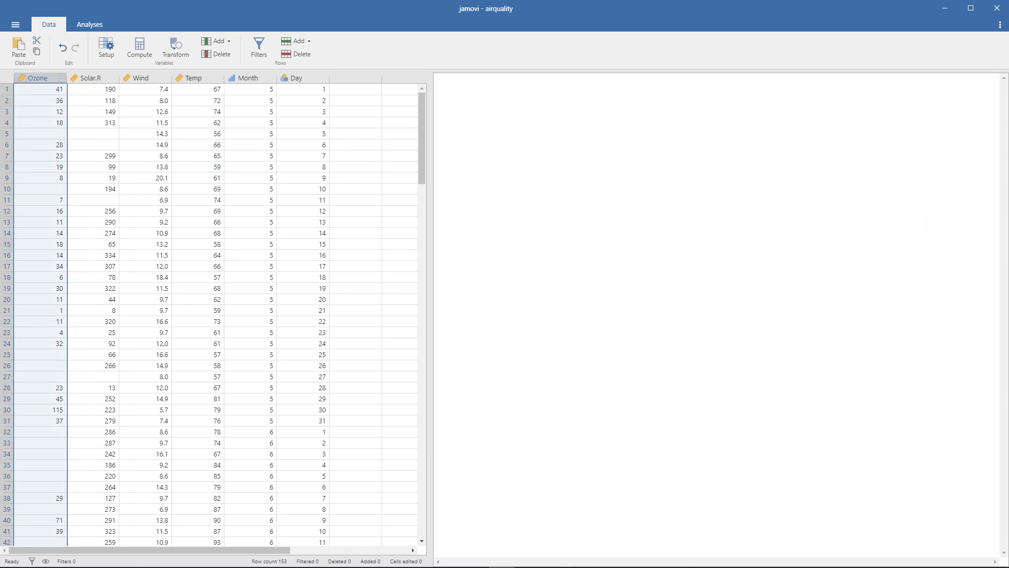
{"action": "left_click", "coordinate": [43, 132]}
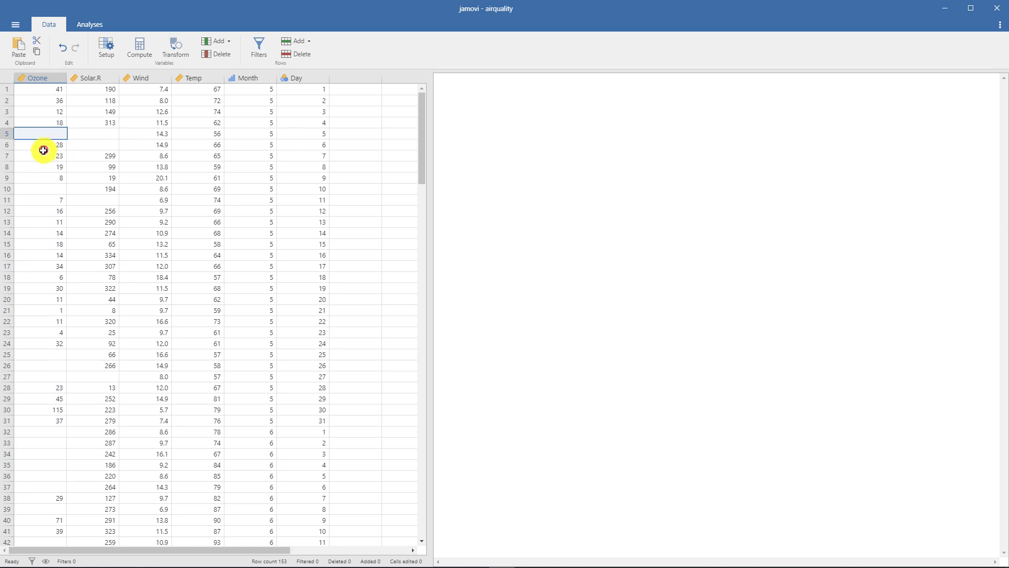
{"action": "left_click", "coordinate": [35, 188]}
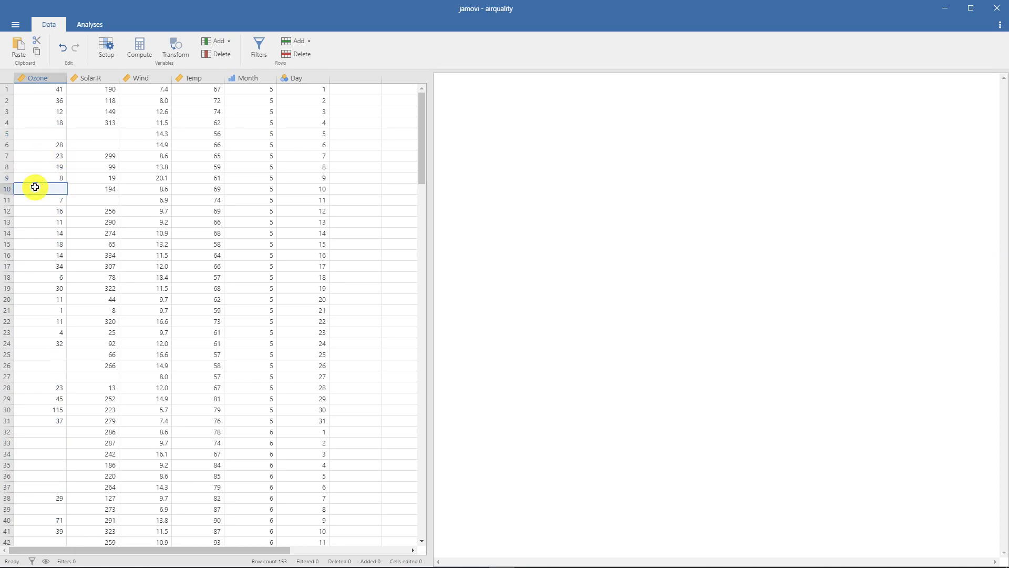
{"action": "left_click", "coordinate": [47, 119]}
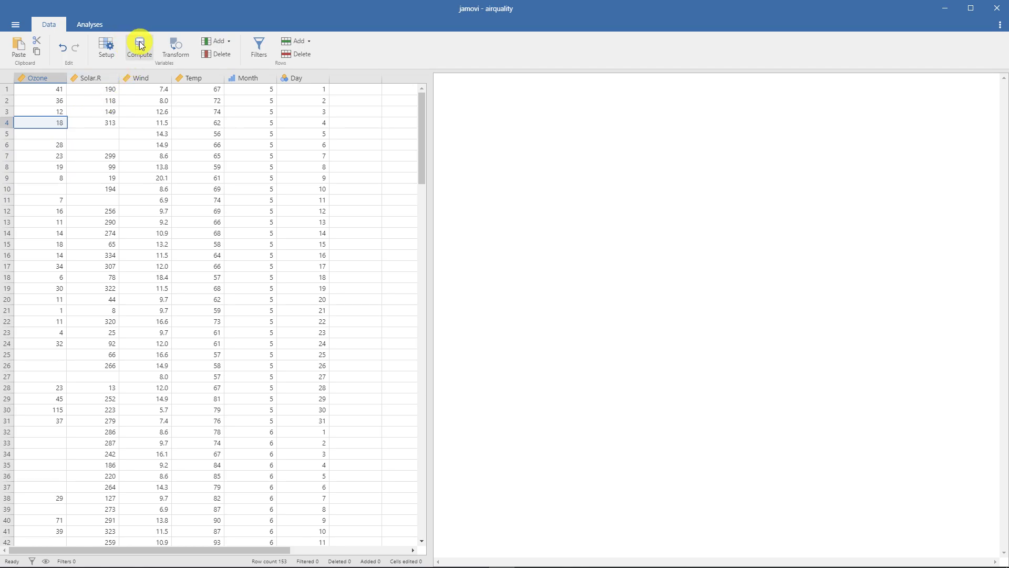
- Add a computed variable after Ozone, named Ozone_2 and described as "결측치를 평균으로 보정"
{"action": "left_click", "coordinate": [43, 78]}
{"action": "left_click", "coordinate": [135, 49]}
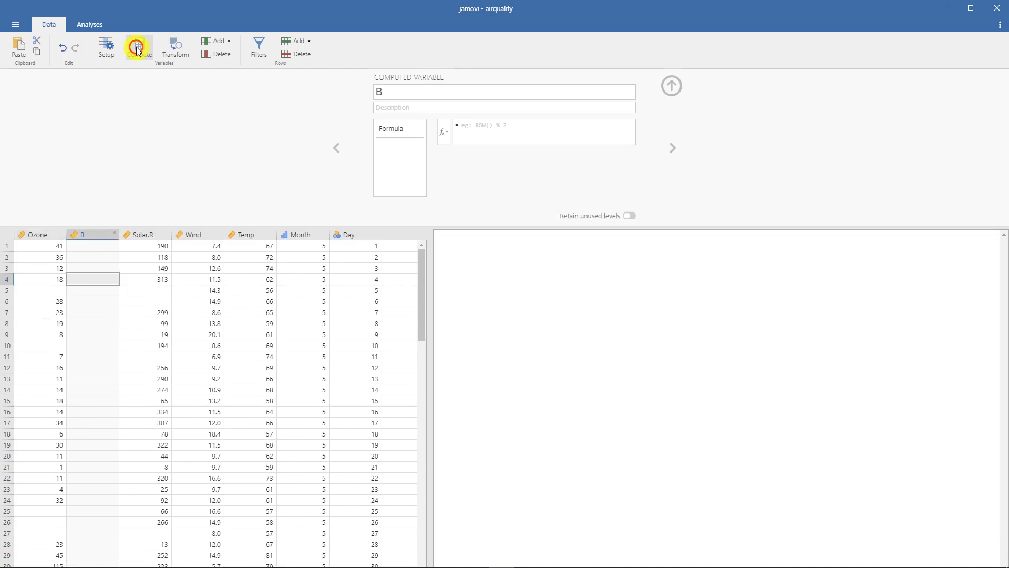
{"action": "left_click", "coordinate": [385, 95]}
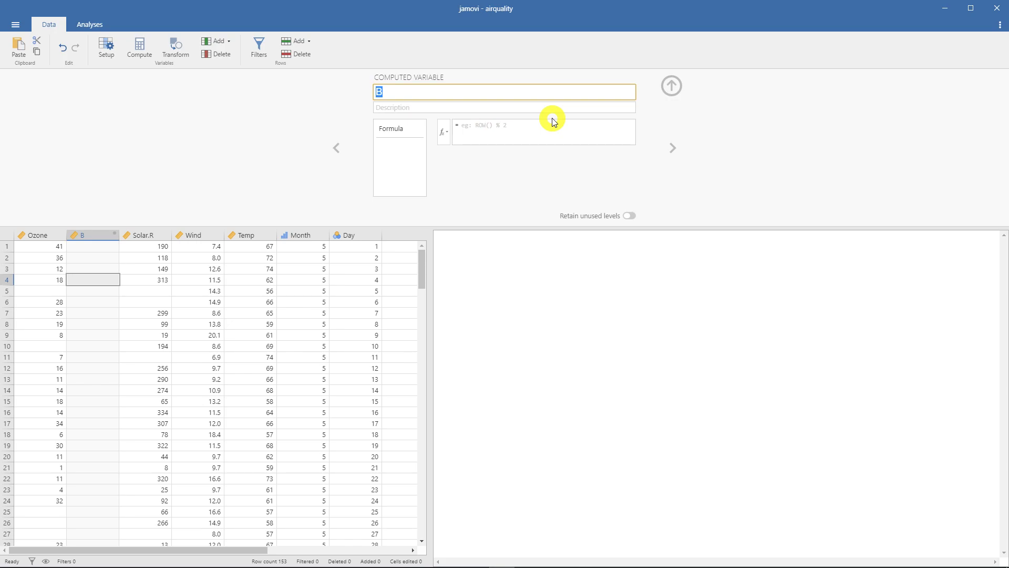
{"action": "type", "text": "Ozone_2"}
{"action": "left_click", "coordinate": [553, 121]}
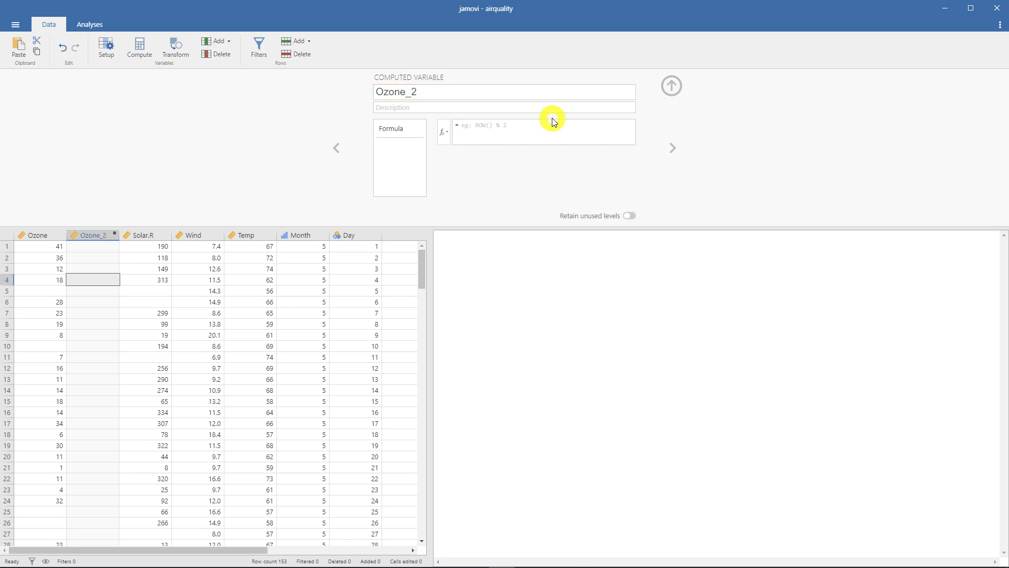
{"action": "left_click", "coordinate": [530, 109]}
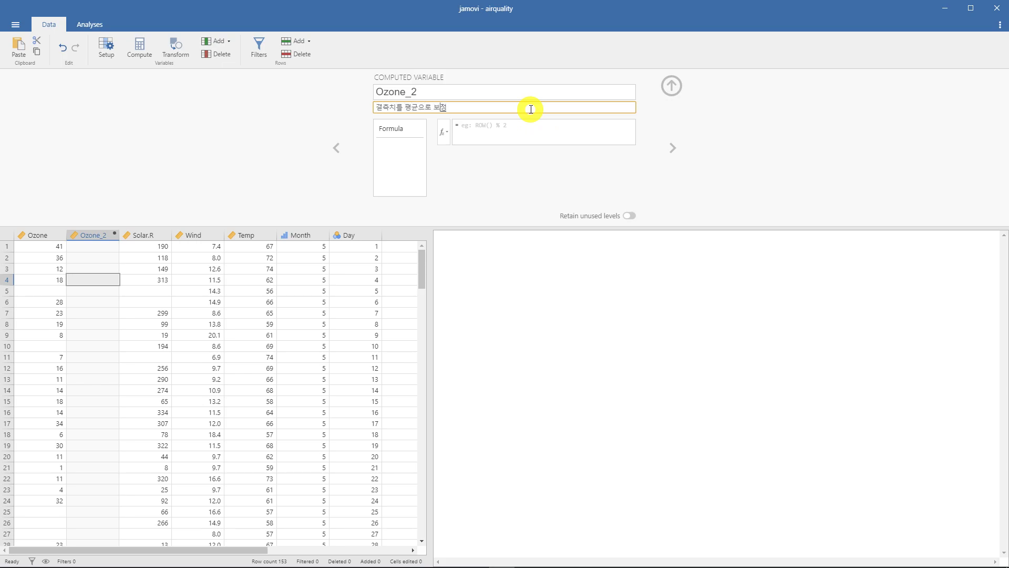
{"action": "left_click", "coordinate": [522, 128]}
{"action": "left_click", "coordinate": [520, 126]}
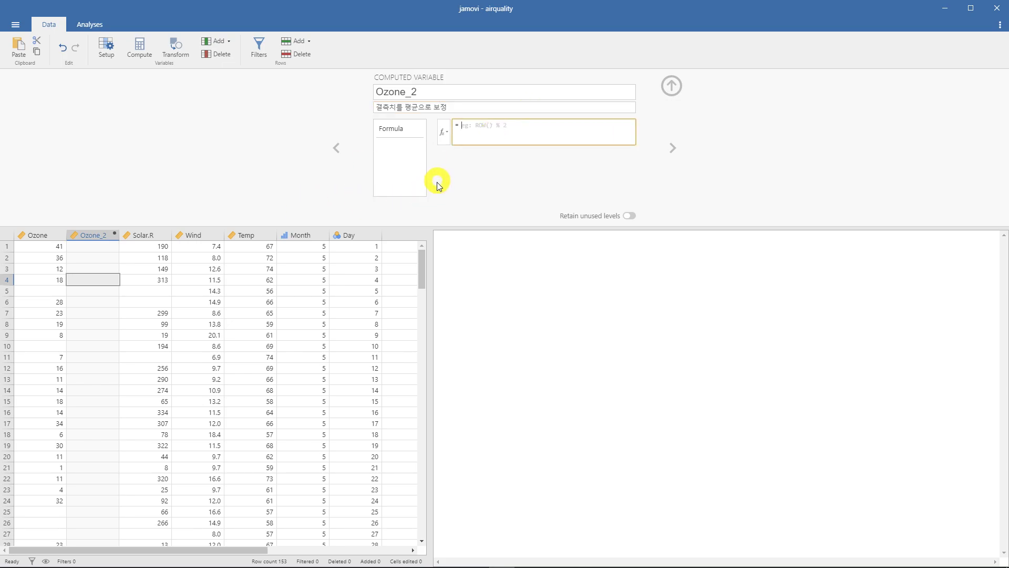
- Find IFMISS among the formula functions and read what its variable, value and else arguments mean
{"action": "left_click", "coordinate": [444, 136]}
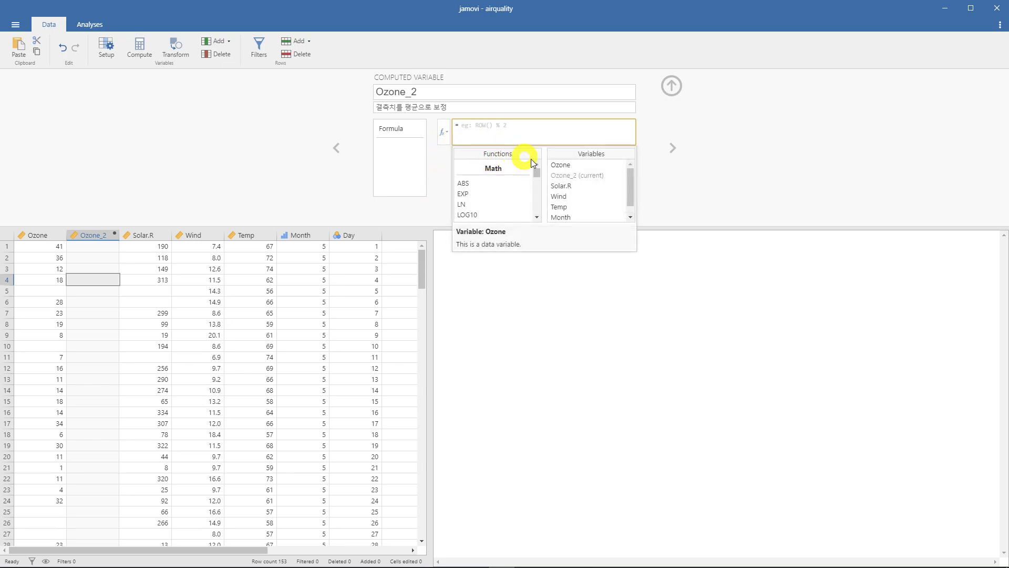
{"action": "left_click_drag", "start_coordinate": [539, 172], "coordinate": [536, 196]}
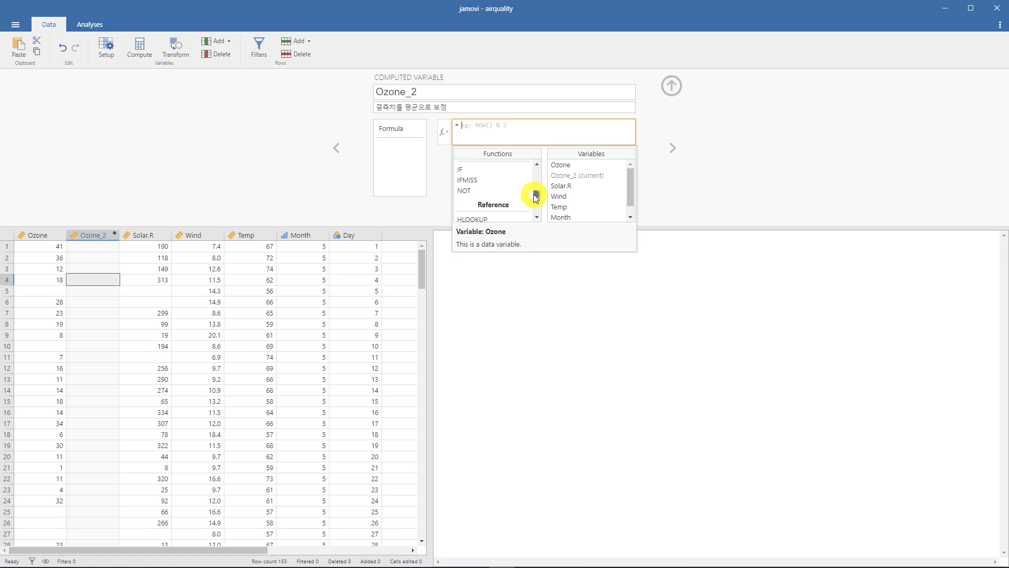
{"action": "left_click", "coordinate": [503, 180]}
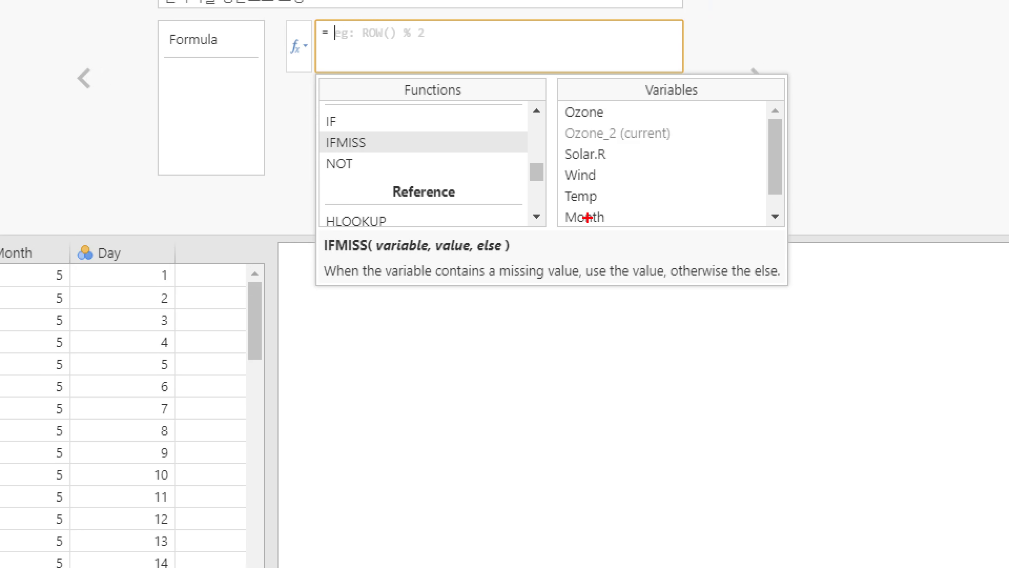
{"action": "left_click_drag", "start_coordinate": [336, 280], "coordinate": [556, 279]}
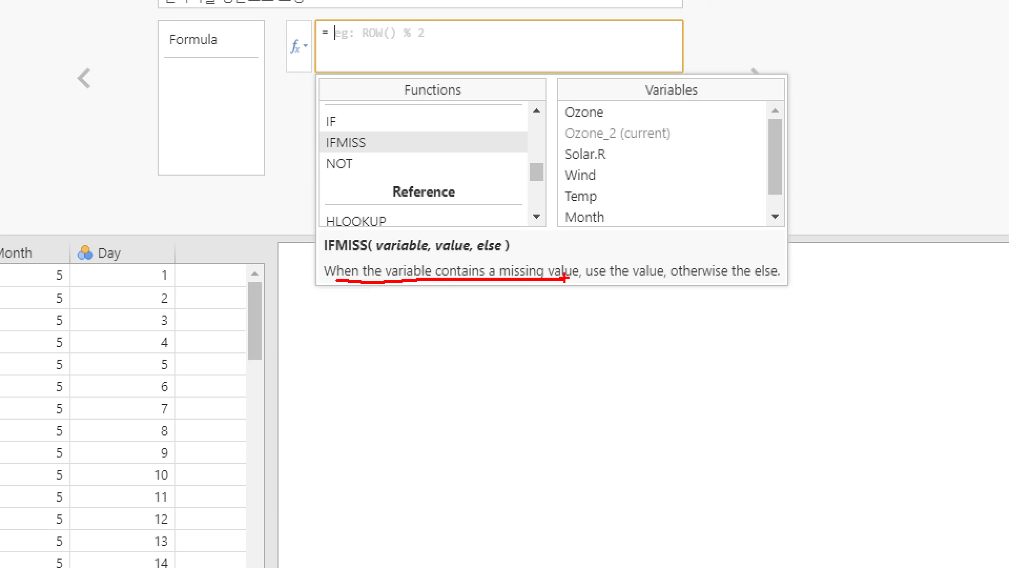
{"action": "left_click_drag", "start_coordinate": [440, 256], "coordinate": [478, 255]}
{"action": "left_click_drag", "start_coordinate": [587, 283], "coordinate": [771, 285]}
{"action": "mouse_move", "coordinate": [510, 259]}
{"action": "left_mouse_down"}
{"action": "mouse_move", "coordinate": [475, 243]}
{"action": "mouse_move", "coordinate": [509, 258]}
{"action": "left_mouse_up"}
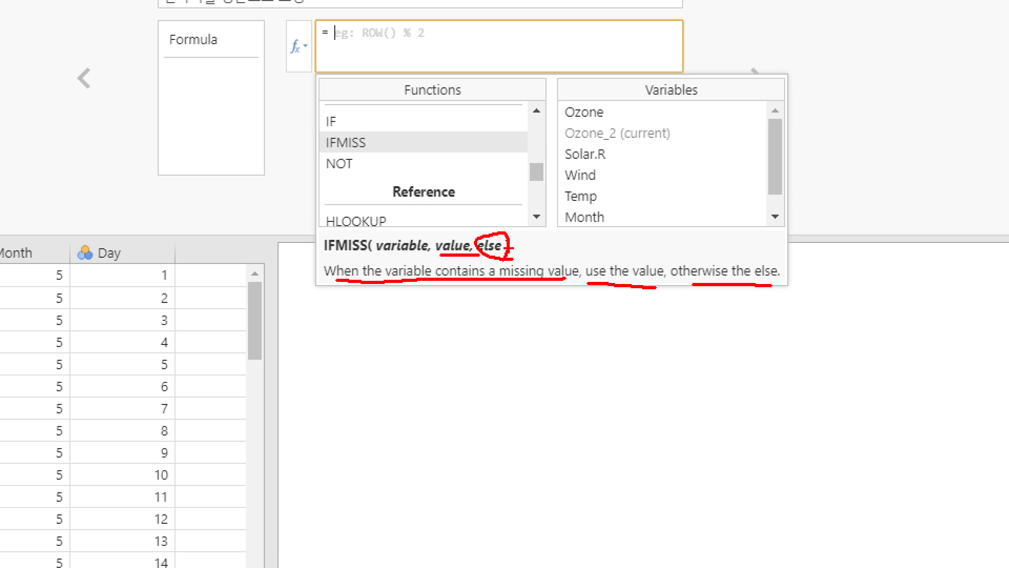
{"action": "key", "text": "Escape"}
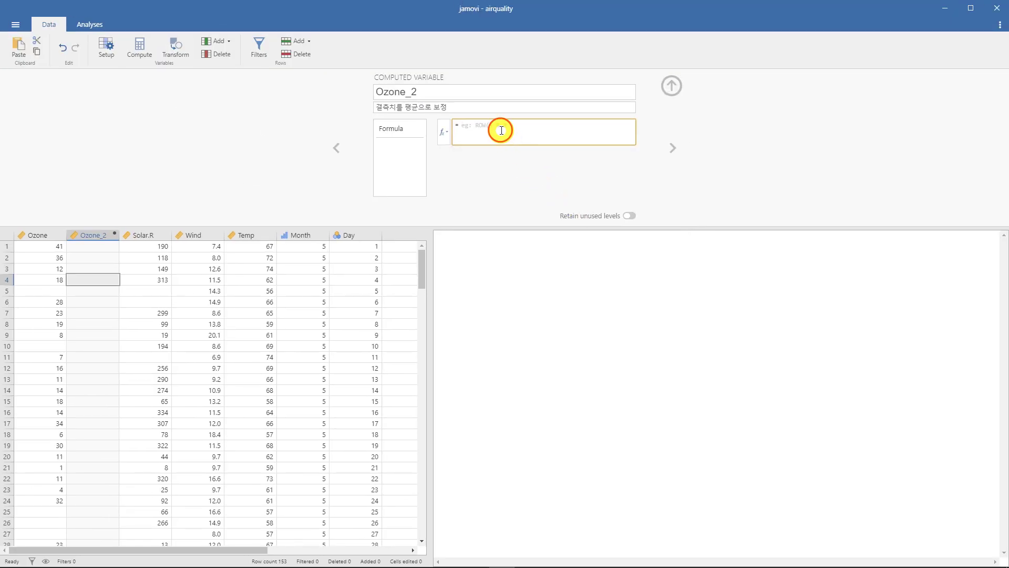
- Begin the Ozone_2 formula with the IFMISS function, using Ozone as its variable argument
{"action": "left_click", "coordinate": [443, 132]}
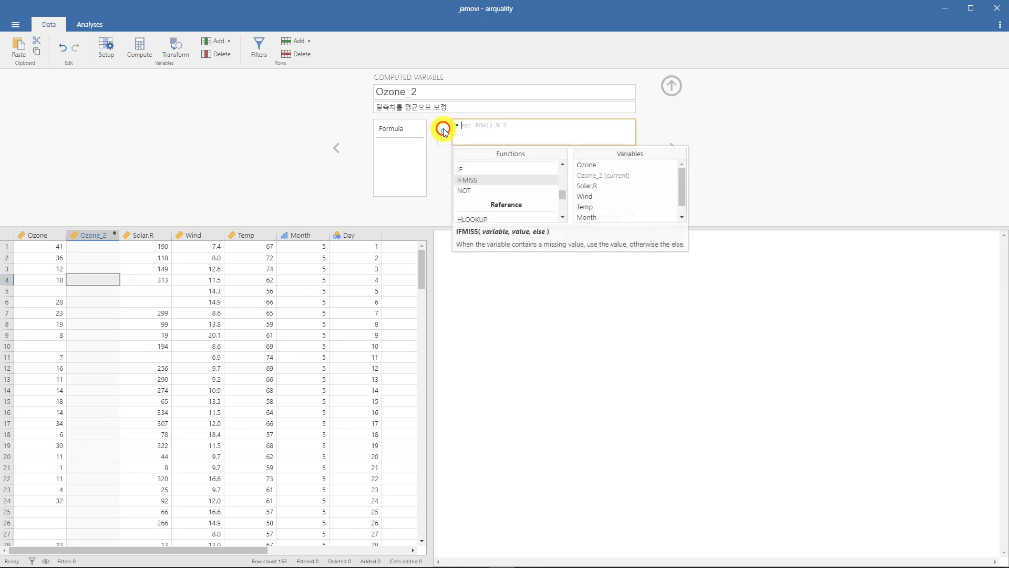
{"action": "double_click", "coordinate": [498, 180]}
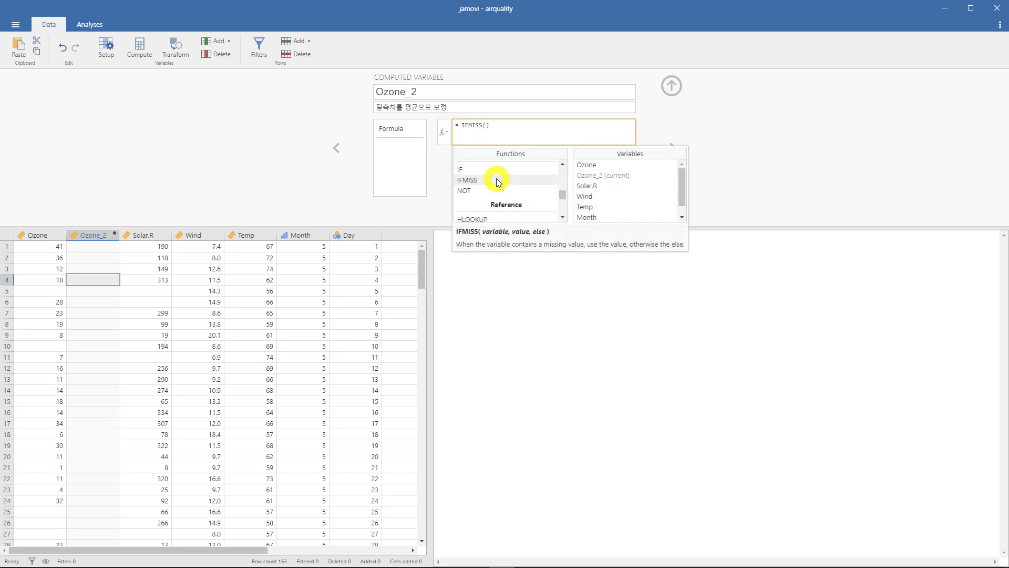
{"action": "left_click", "coordinate": [489, 131]}
{"action": "double_click", "coordinate": [580, 165]}
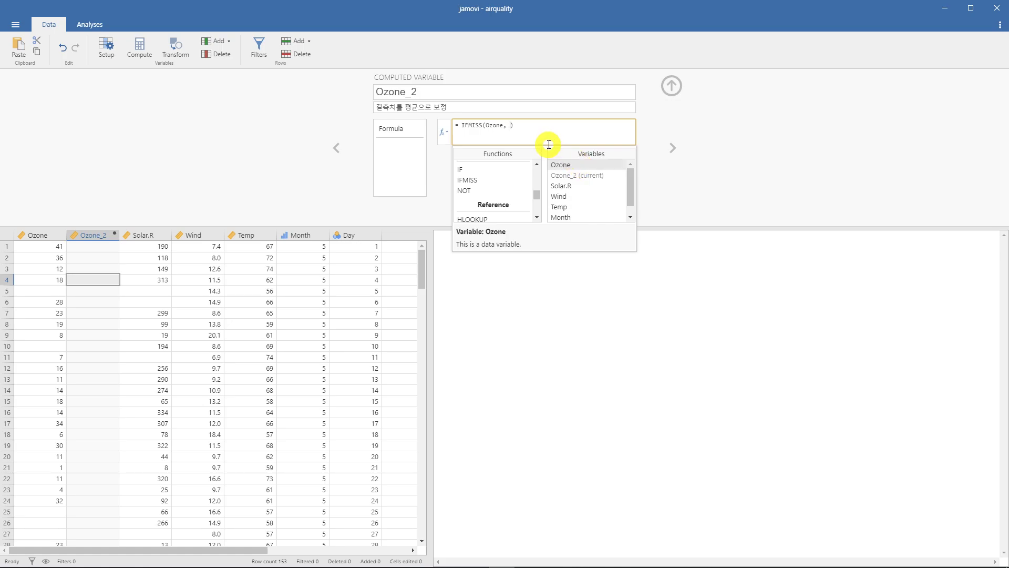
- Enter 40 as the IFMISS value argument and Ozone as its else argument
{"action": "left_click_drag", "start_coordinate": [537, 195], "coordinate": [538, 212]}
{"action": "left_click", "coordinate": [508, 126]}
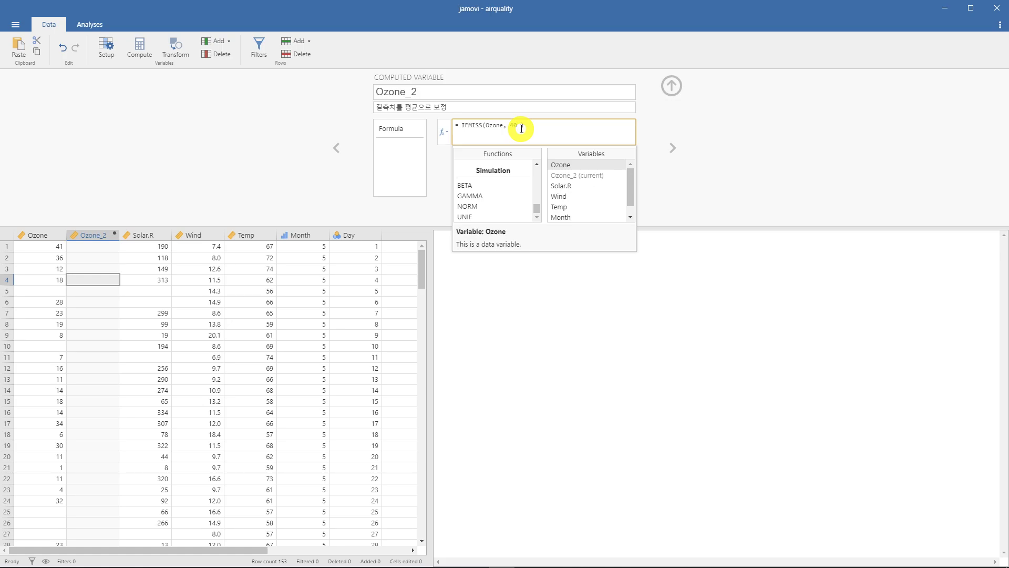
{"action": "type", "text": "40,"}
{"action": "double_click", "coordinate": [593, 165]}
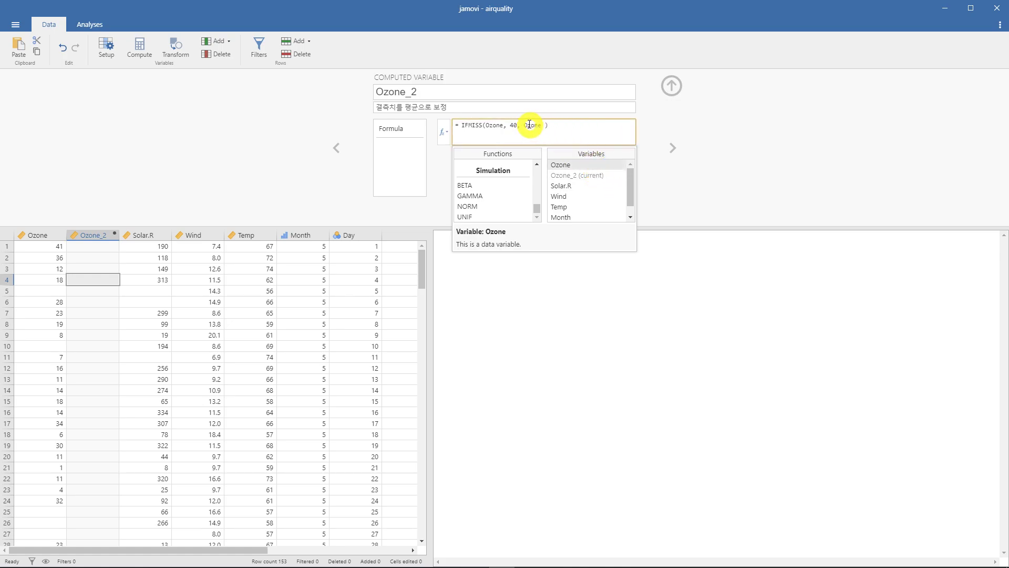
- Remove the 40 from the value argument of the IFMISS formula
{"action": "left_click", "coordinate": [512, 126]}
{"action": "key", "text": "Delete"}
{"action": "key", "text": "Delete"}
- Browse the statistical formula functions and read the descriptions of SCALE, SUM, VMAX and VMED
{"action": "left_click_drag", "start_coordinate": [534, 207], "coordinate": [536, 173]}
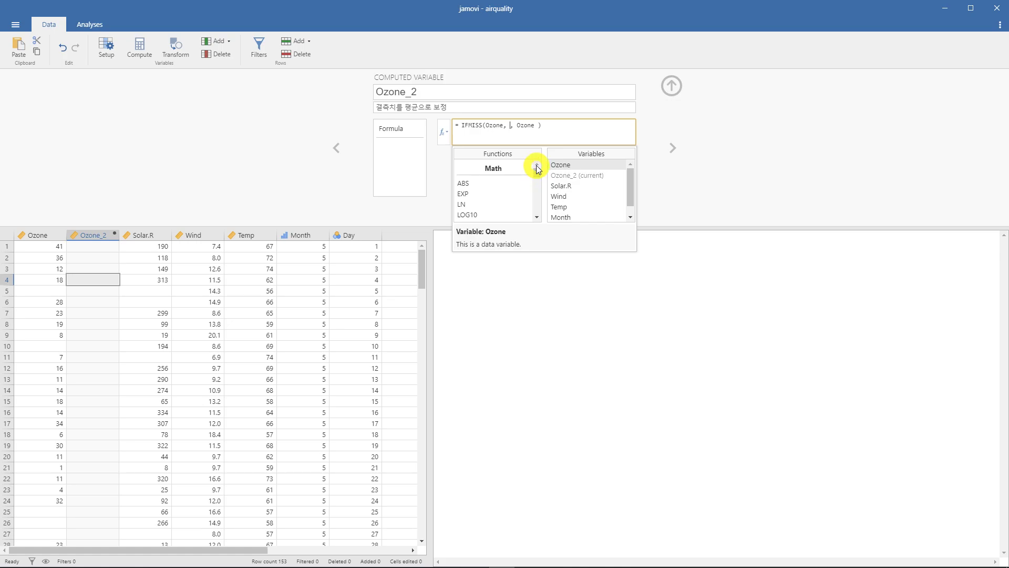
{"action": "scroll", "coordinate": [527, 176], "scroll_direction": "down", "scroll_amount": 3}
{"action": "scroll", "coordinate": [528, 184], "scroll_direction": "down", "scroll_amount": 3}
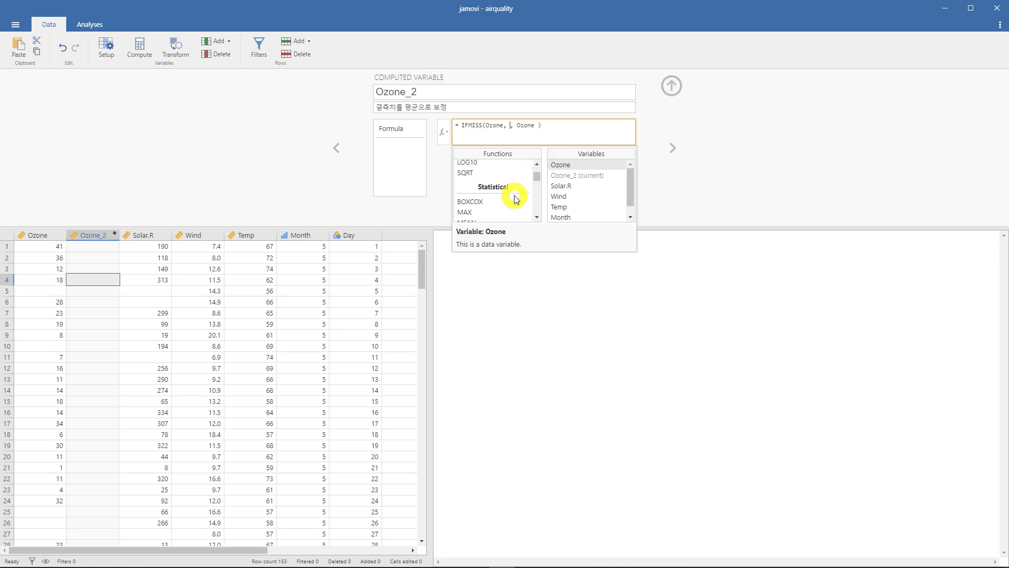
{"action": "scroll", "coordinate": [519, 187], "scroll_direction": "up", "scroll_amount": 3}
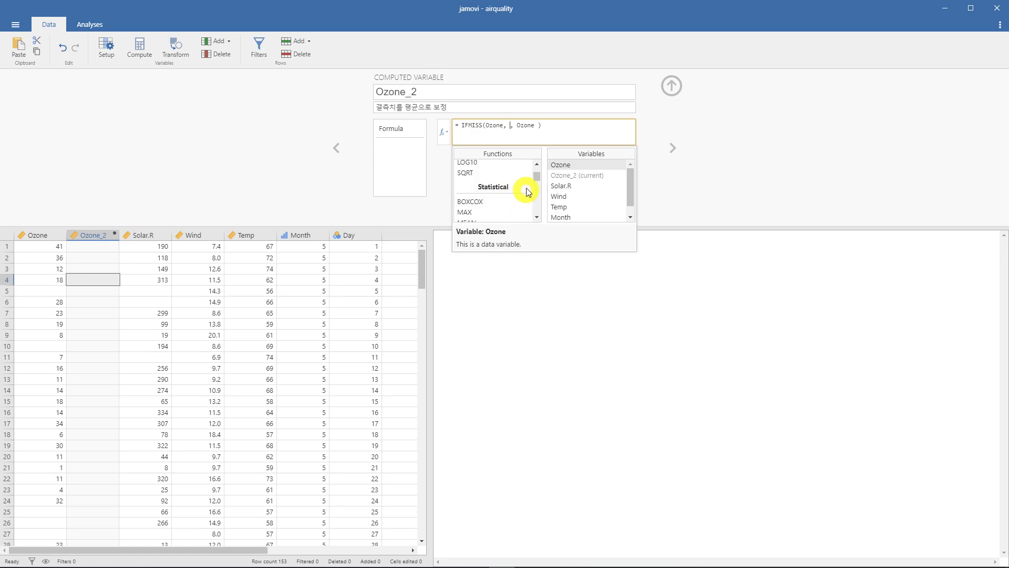
{"action": "left_click_drag", "start_coordinate": [537, 176], "coordinate": [538, 184]}
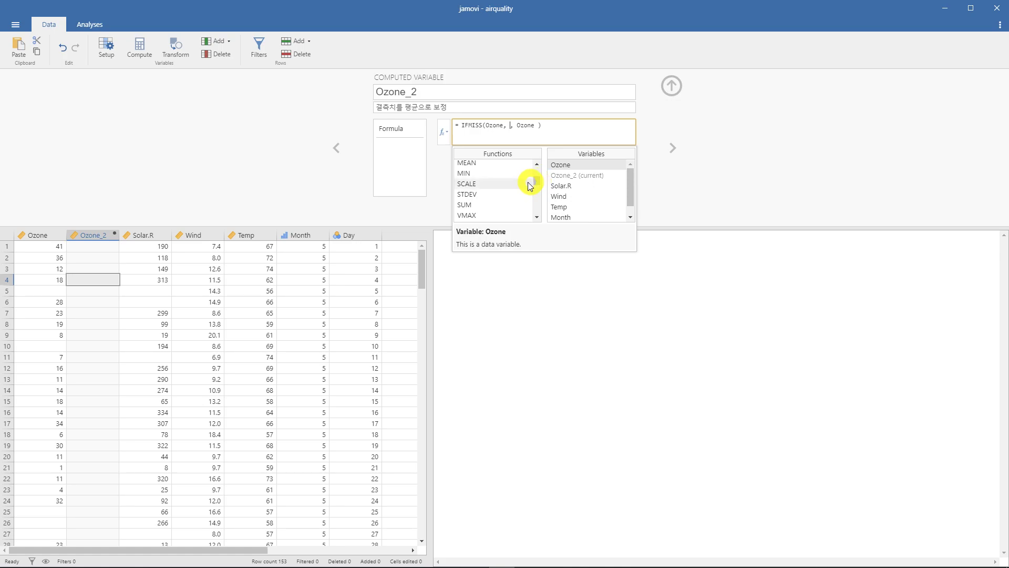
{"action": "left_click", "coordinate": [525, 185]}
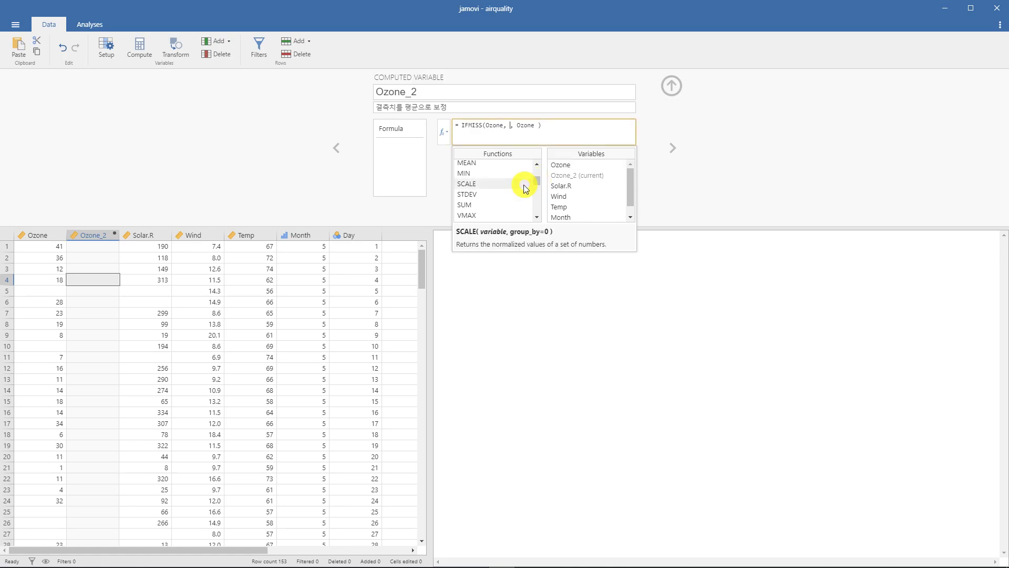
{"action": "left_click", "coordinate": [524, 196]}
{"action": "left_click", "coordinate": [516, 205]}
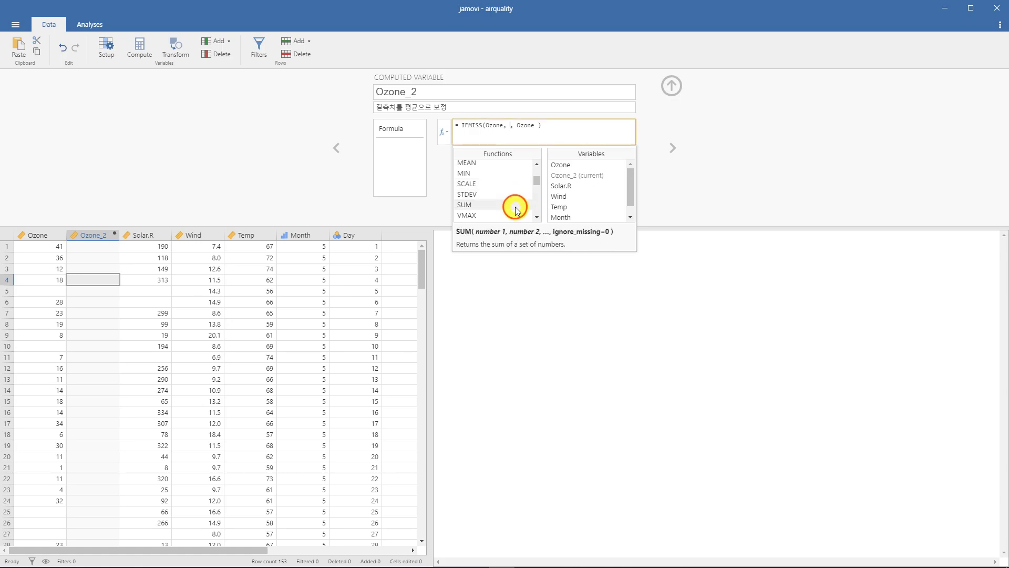
{"action": "scroll", "coordinate": [515, 202], "scroll_direction": "down", "scroll_amount": 1}
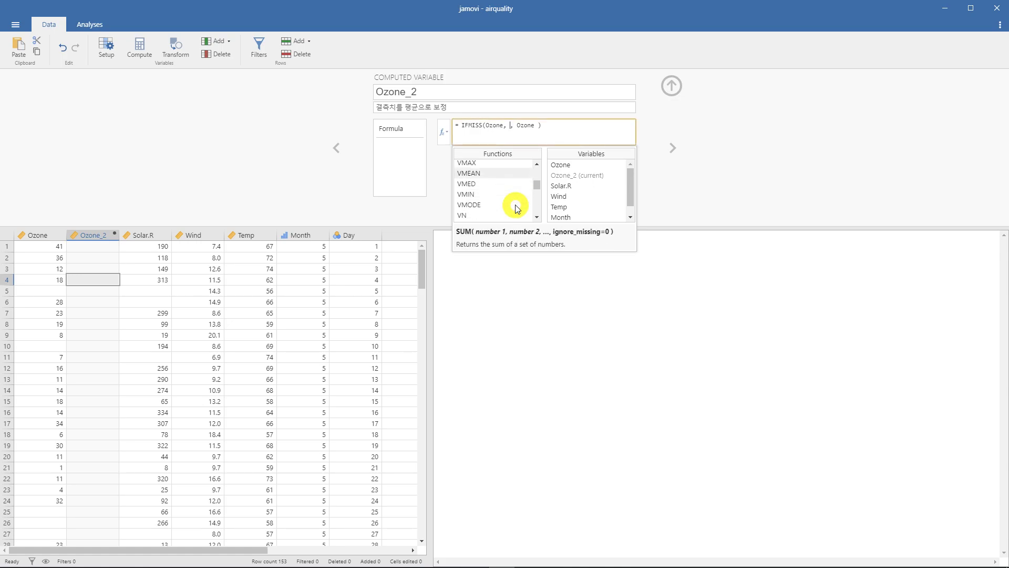
{"action": "left_click", "coordinate": [506, 177]}
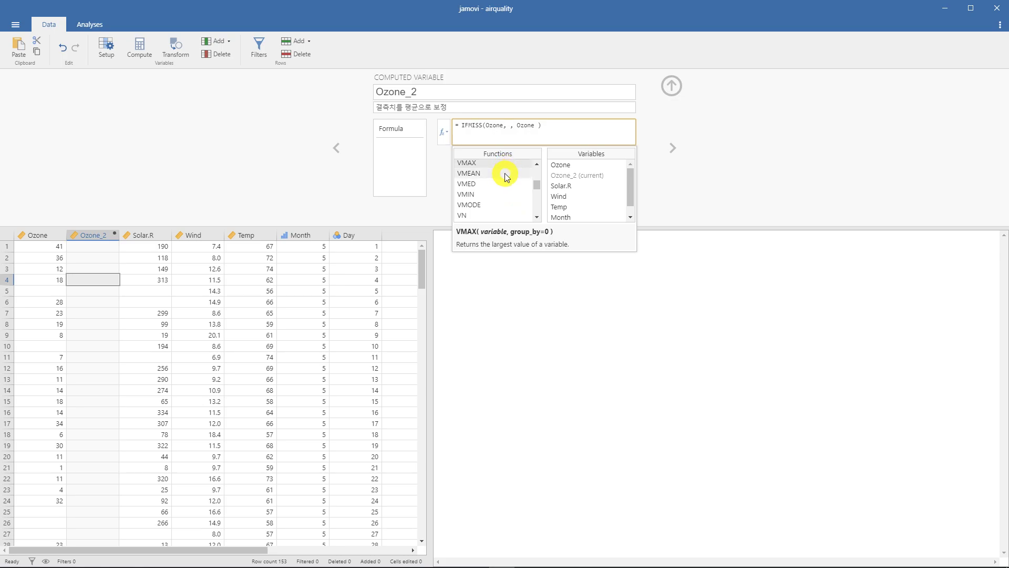
{"action": "left_click", "coordinate": [464, 184]}
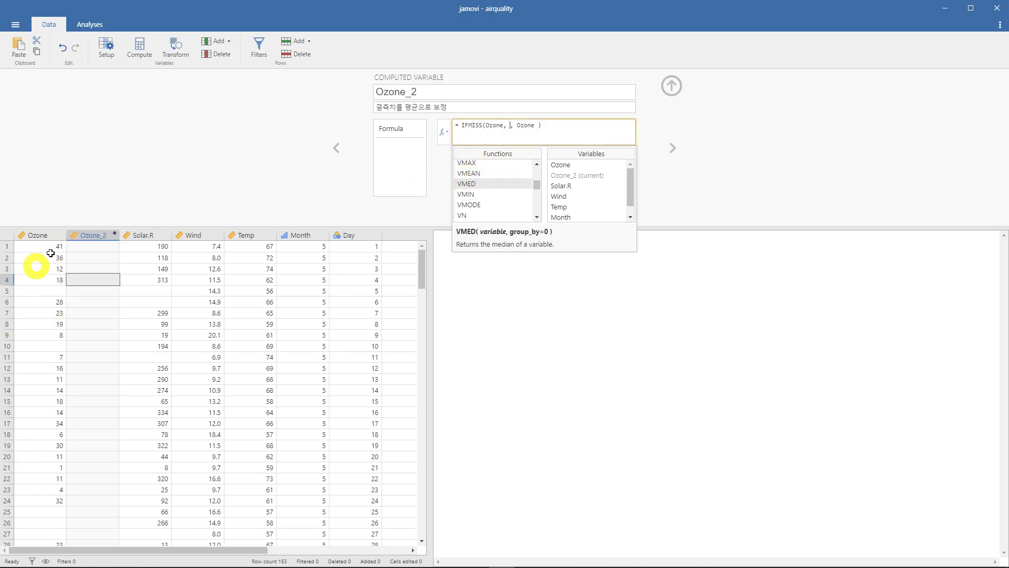
- Insert VMEAN(Ozone) as the value argument of the IFMISS formula, apply it and close the variable editor
{"action": "left_click", "coordinate": [489, 163]}
{"action": "left_click", "coordinate": [490, 174]}
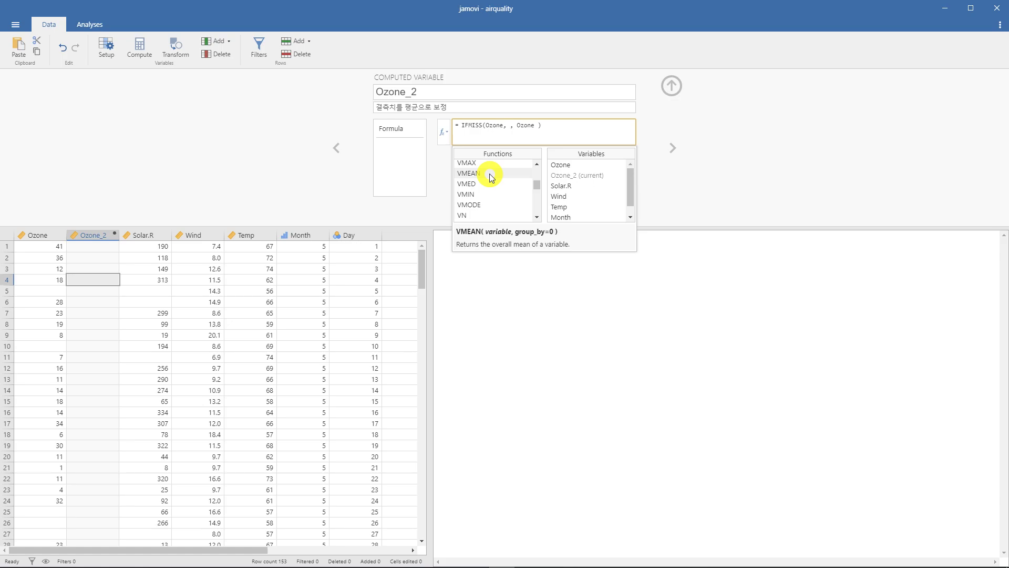
{"action": "double_click", "coordinate": [490, 173]}
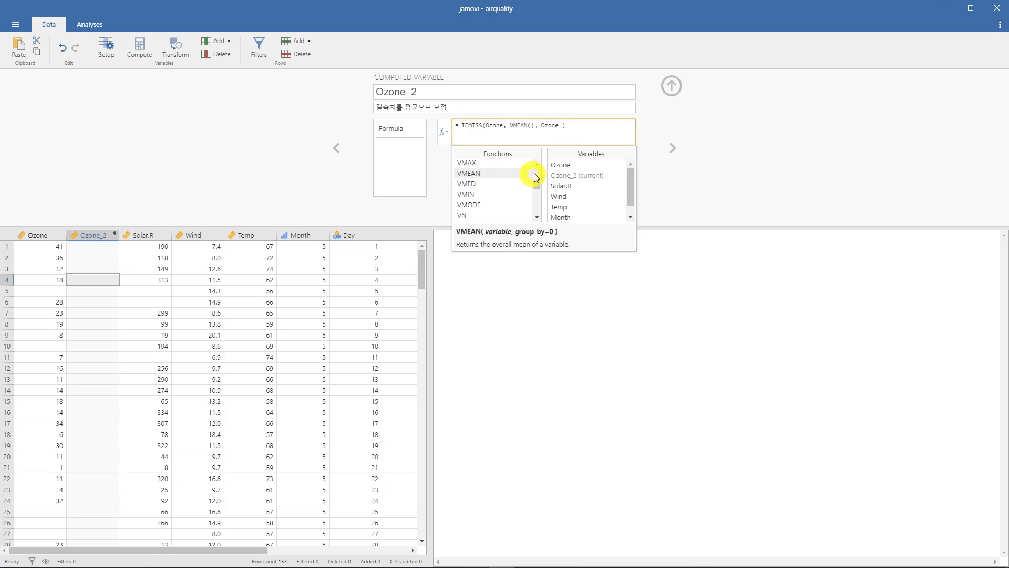
{"action": "double_click", "coordinate": [559, 165]}
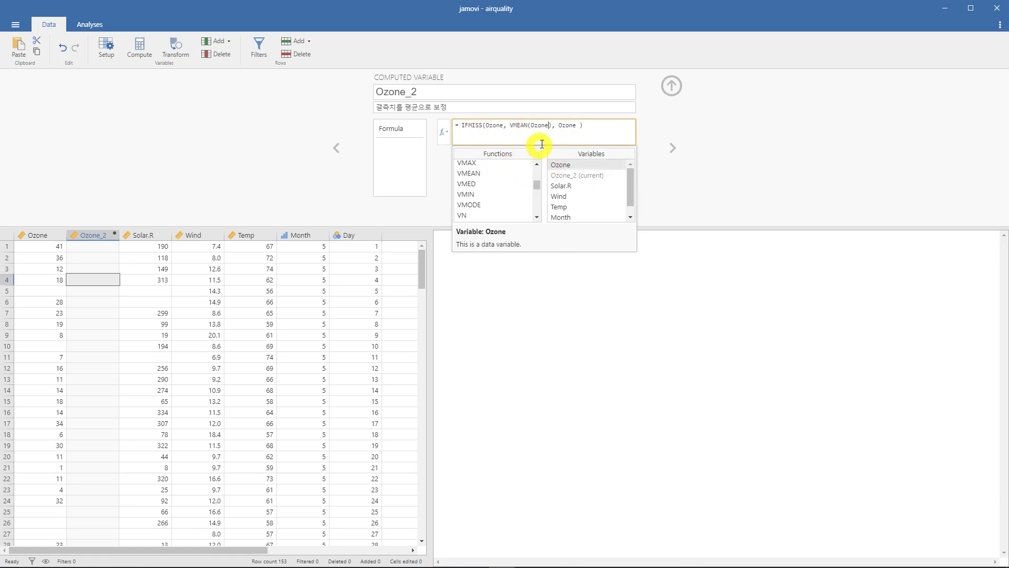
{"action": "key", "text": "Return"}
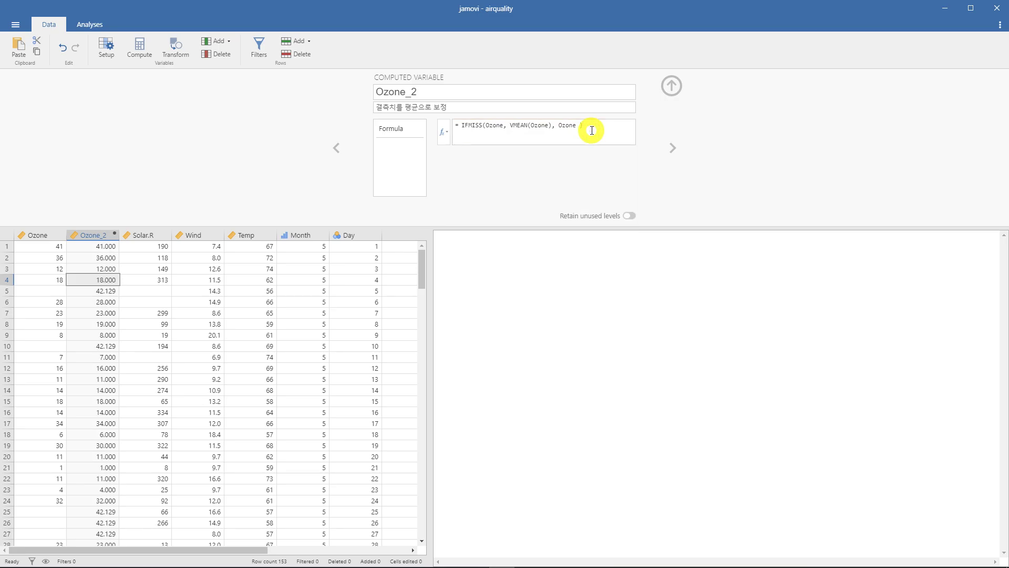
{"action": "left_click", "coordinate": [673, 86]}
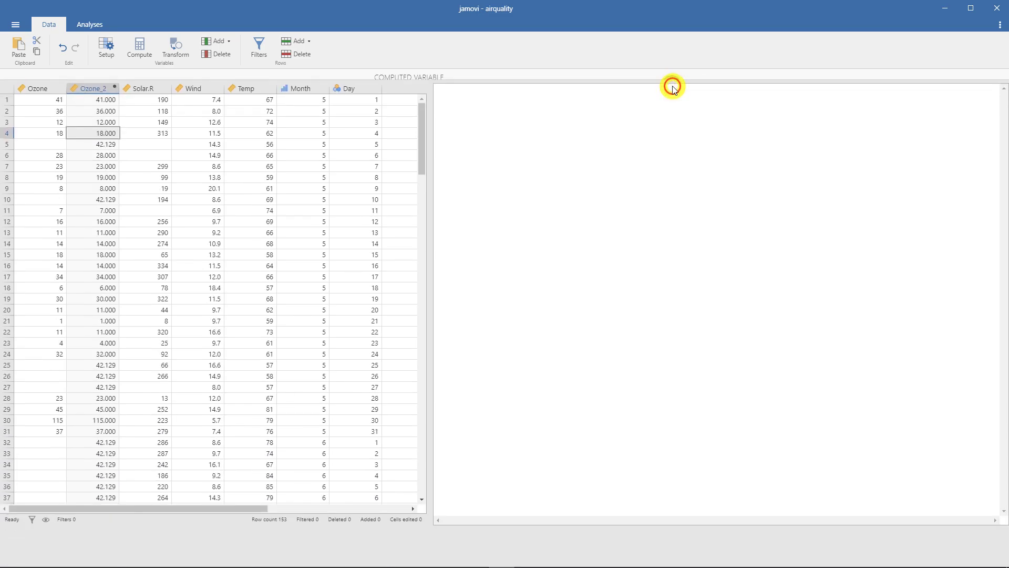
- Compare the missing Ozone cells in rows 5 and 10 with the corresponding Ozone_2 values
{"action": "left_click", "coordinate": [101, 80]}
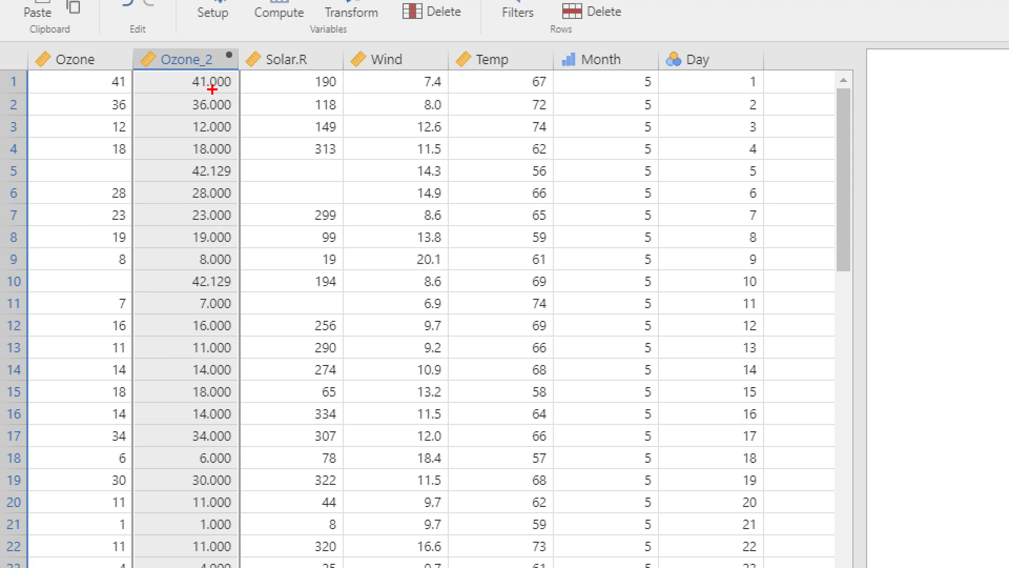
{"action": "mouse_move", "coordinate": [115, 163]}
{"action": "left_mouse_down"}
{"action": "mouse_move", "coordinate": [101, 164]}
{"action": "mouse_move", "coordinate": [117, 187]}
{"action": "mouse_move", "coordinate": [122, 153]}
{"action": "left_mouse_up"}
{"action": "mouse_move", "coordinate": [239, 172]}
{"action": "left_mouse_down"}
{"action": "mouse_move", "coordinate": [206, 186]}
{"action": "mouse_move", "coordinate": [178, 168]}
{"action": "mouse_move", "coordinate": [237, 176]}
{"action": "left_mouse_up"}
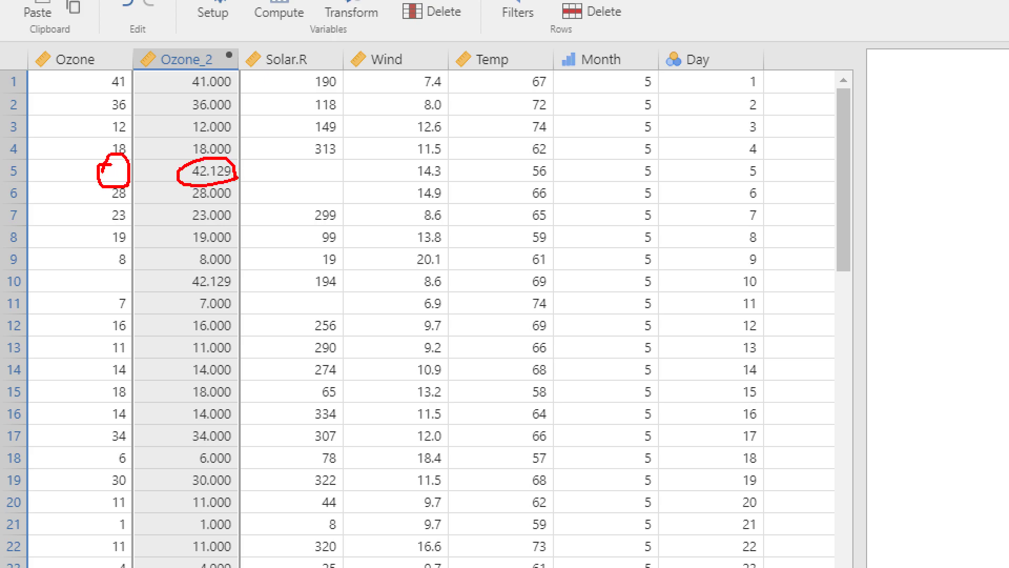
{"action": "mouse_move", "coordinate": [95, 51]}
{"action": "left_mouse_down"}
{"action": "mouse_move", "coordinate": [61, 51]}
{"action": "mouse_move", "coordinate": [23, 134]}
{"action": "mouse_move", "coordinate": [30, 373]}
{"action": "mouse_move", "coordinate": [106, 446]}
{"action": "mouse_move", "coordinate": [141, 327]}
{"action": "mouse_move", "coordinate": [144, 77]}
{"action": "mouse_move", "coordinate": [87, 50]}
{"action": "left_mouse_up"}
{"action": "left_click_drag", "start_coordinate": [136, 292], "coordinate": [114, 287]}
{"action": "mouse_move", "coordinate": [232, 283]}
{"action": "left_mouse_down"}
{"action": "mouse_move", "coordinate": [206, 295]}
{"action": "mouse_move", "coordinate": [224, 270]}
{"action": "mouse_move", "coordinate": [239, 288]}
{"action": "left_mouse_up"}
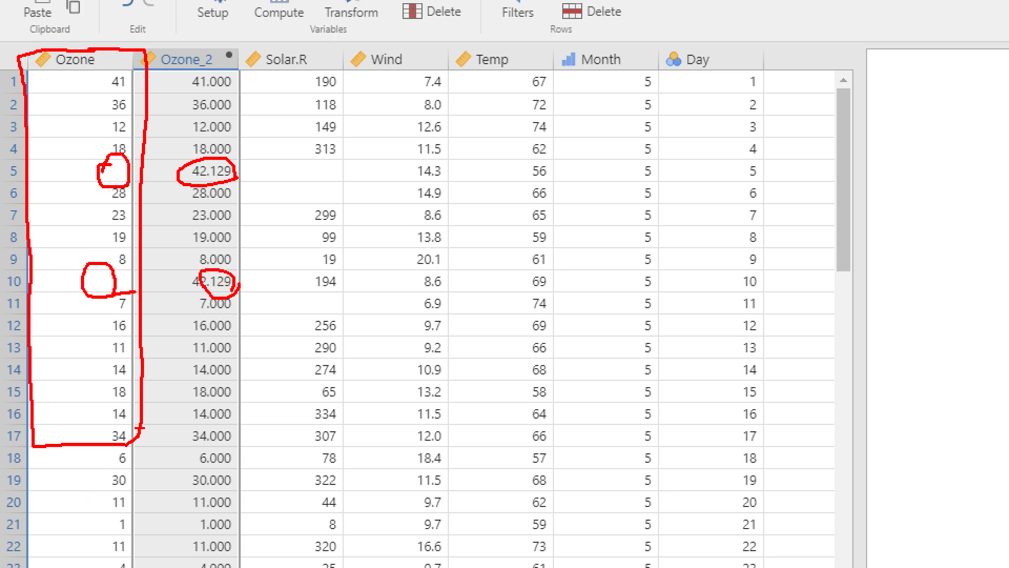
{"action": "key", "text": "Escape"}
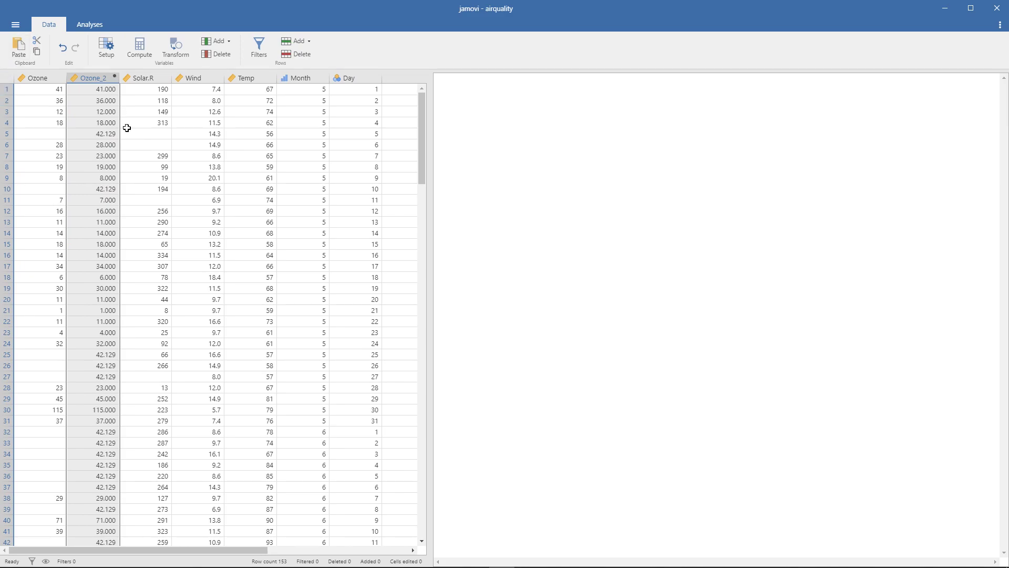
- Add a computed variable after the Solar.R column and name it Solar.R_2
{"action": "left_click", "coordinate": [143, 79]}
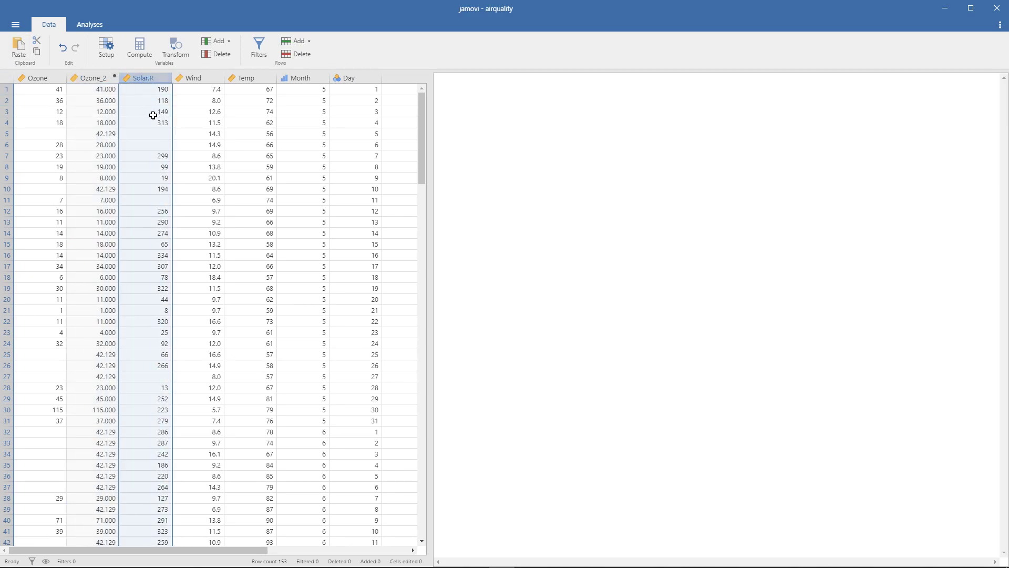
{"action": "left_click", "coordinate": [157, 134]}
{"action": "left_click", "coordinate": [157, 140]}
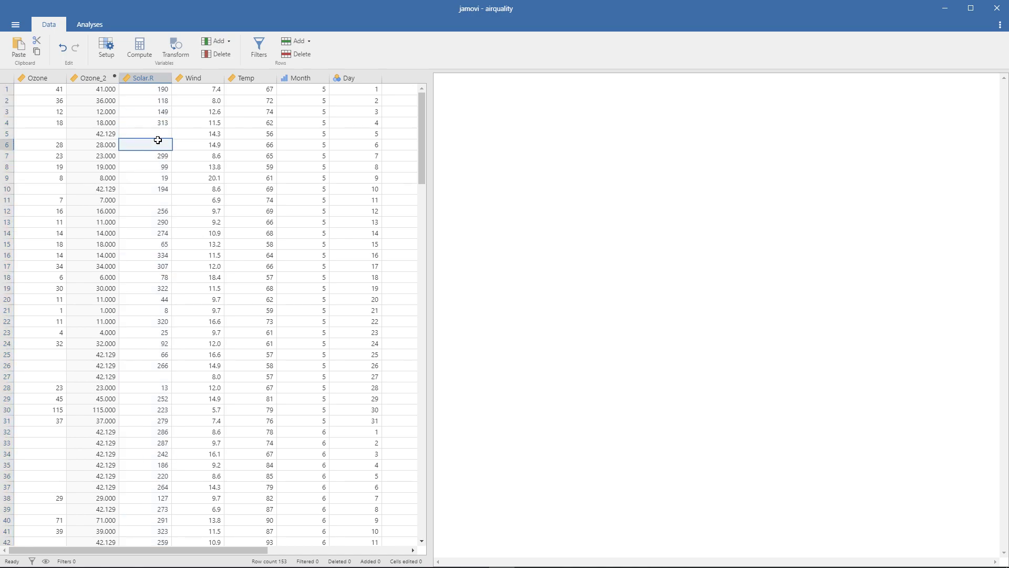
{"action": "left_click", "coordinate": [155, 78]}
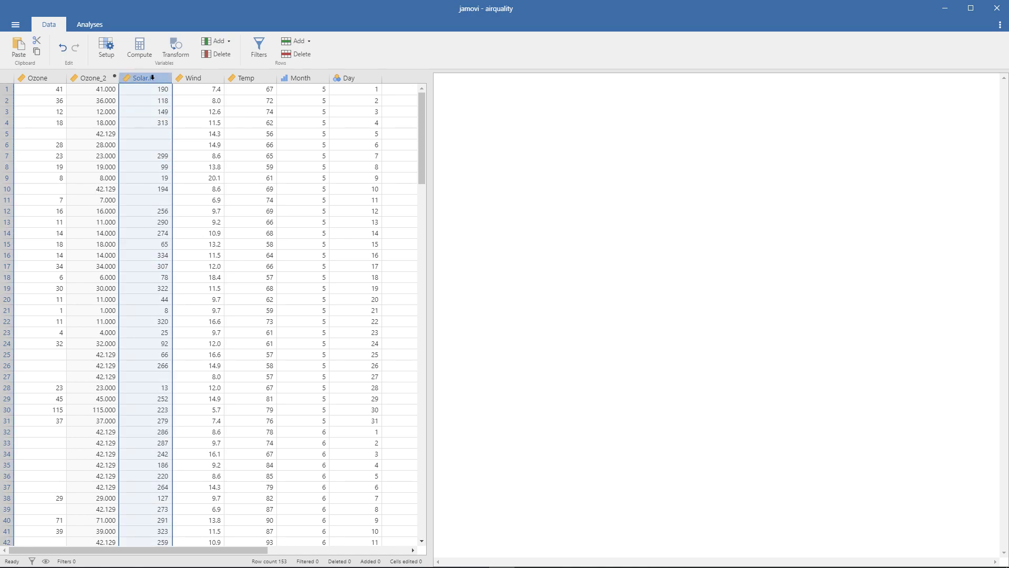
{"action": "left_click", "coordinate": [140, 58]}
{"action": "left_click", "coordinate": [383, 93]}
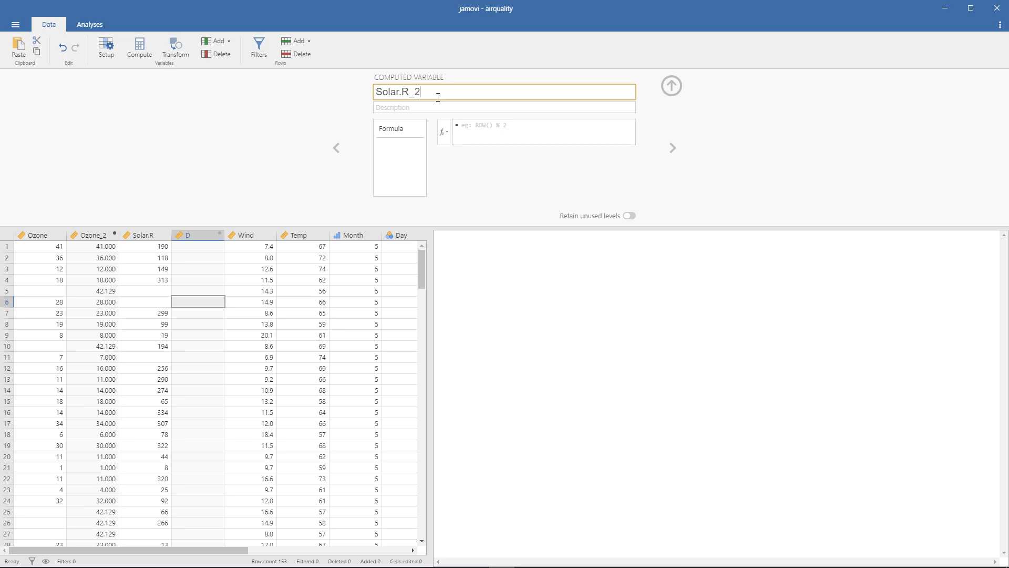
- Begin the Solar.R_2 formula with the IF function, using Solar.R == NA as its condition
{"action": "left_click", "coordinate": [446, 123]}
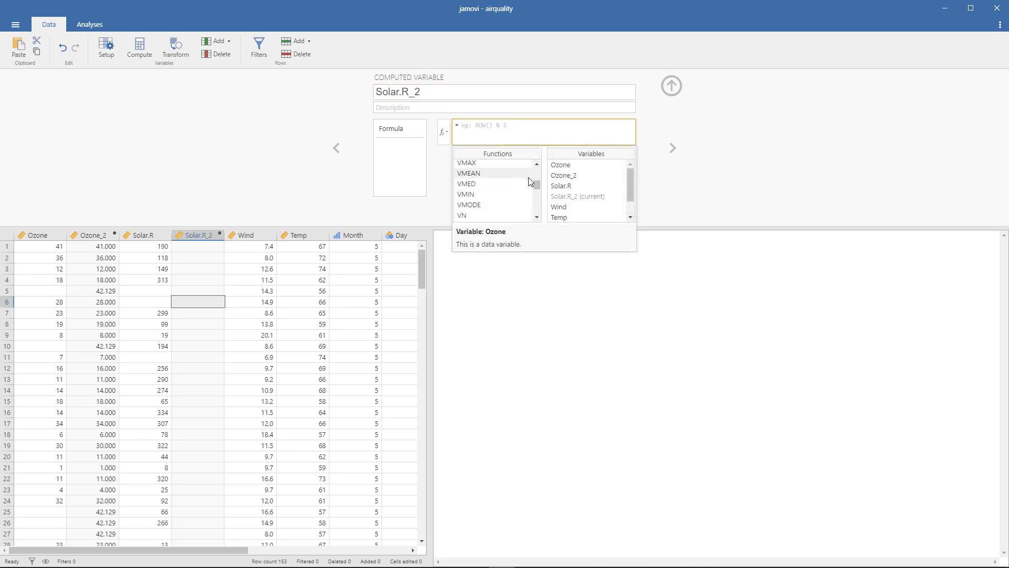
{"action": "left_click_drag", "start_coordinate": [537, 184], "coordinate": [538, 190]}
{"action": "scroll", "coordinate": [518, 192], "scroll_direction": "down", "scroll_amount": 1}
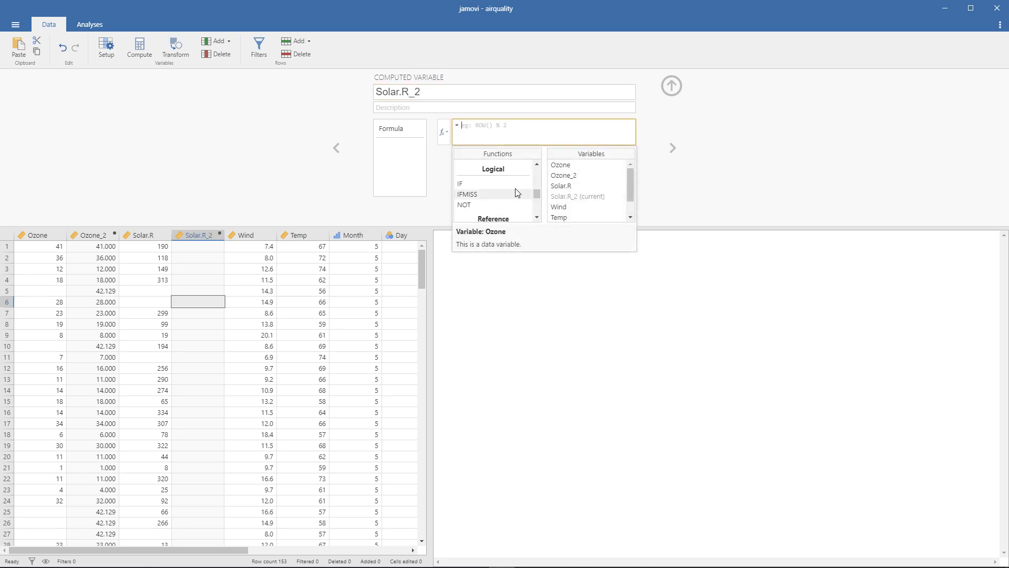
{"action": "double_click", "coordinate": [515, 184]}
{"action": "double_click", "coordinate": [568, 185]}
{"action": "type", "text": "=="}
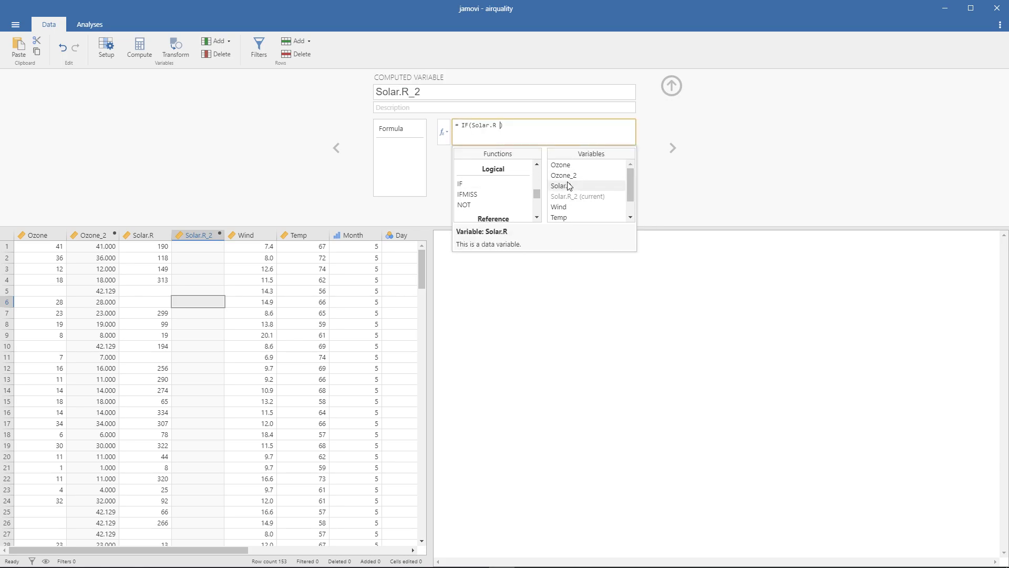
{"action": "type", "text": " NA, VMEAN(Solar.T"}
- Complete the IF formula with VMEAN(Solar.R) and Solar.R as its remaining arguments, apply it and close the variable editor
{"action": "key", "text": "BackSpace"}
{"action": "type", "text": "R"}
{"action": "type", "text": ", Solrar.R)"}
{"action": "key", "text": "Return"}
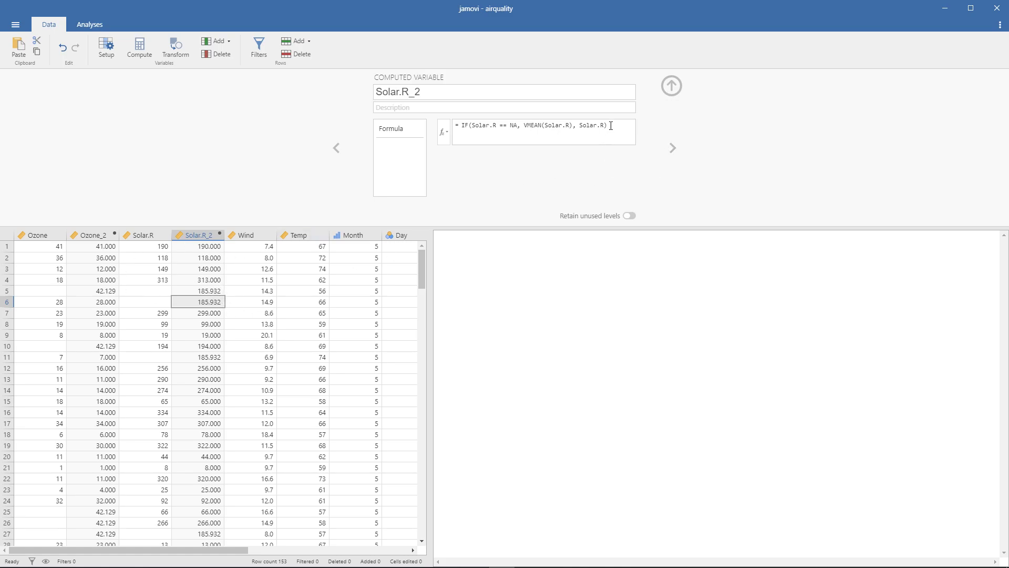
{"action": "left_click", "coordinate": [670, 88]}
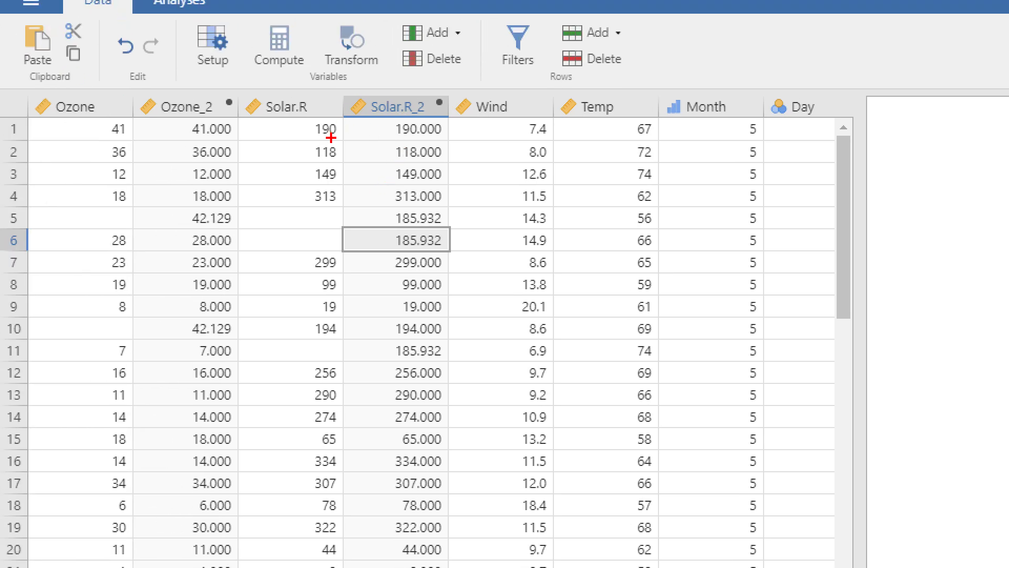
- Compare the original Solar.R and Ozone columns with their computed versions, checking the rows with missing values
{"action": "mouse_move", "coordinate": [337, 138]}
{"action": "left_mouse_down"}
{"action": "mouse_move", "coordinate": [314, 137]}
{"action": "mouse_move", "coordinate": [334, 122]}
{"action": "mouse_move", "coordinate": [334, 135]}
{"action": "mouse_move", "coordinate": [438, 138]}
{"action": "left_mouse_up"}
{"action": "mouse_move", "coordinate": [351, 240]}
{"action": "left_mouse_down"}
{"action": "mouse_move", "coordinate": [327, 252]}
{"action": "mouse_move", "coordinate": [322, 206]}
{"action": "mouse_move", "coordinate": [345, 247]}
{"action": "left_mouse_up"}
{"action": "mouse_move", "coordinate": [442, 251]}
{"action": "left_mouse_down"}
{"action": "mouse_move", "coordinate": [391, 250]}
{"action": "mouse_move", "coordinate": [418, 201]}
{"action": "mouse_move", "coordinate": [446, 246]}
{"action": "left_mouse_up"}
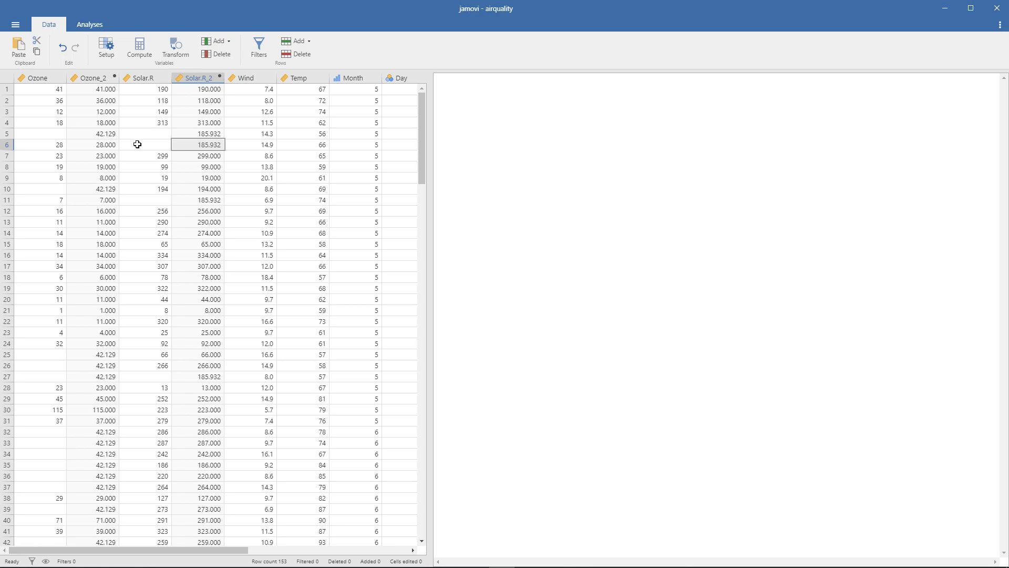
{"action": "left_click_drag", "start_coordinate": [53, 85], "coordinate": [58, 455]}
{"action": "left_click_drag", "start_coordinate": [57, 369], "coordinate": [43, 146]}
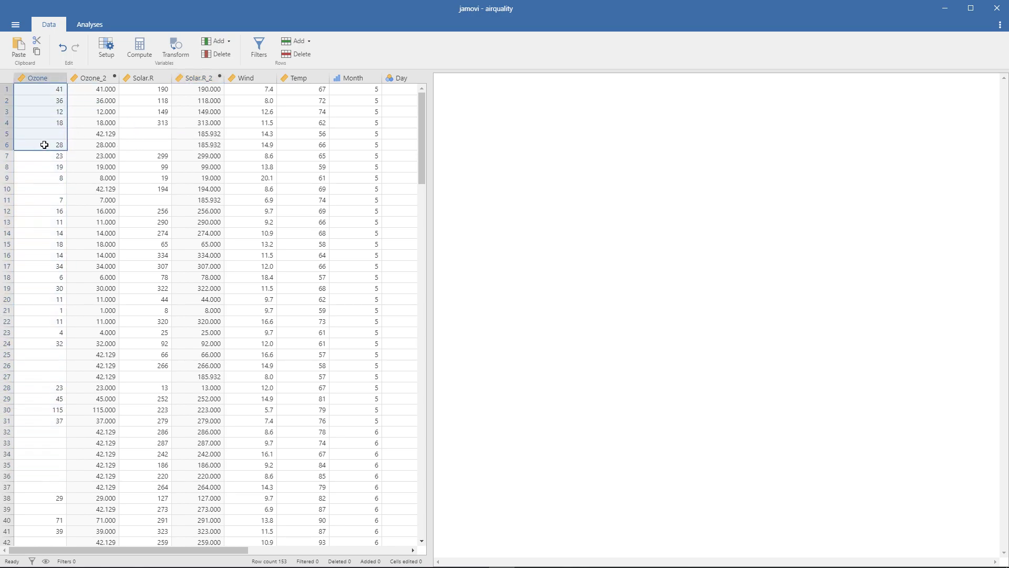
{"action": "left_click", "coordinate": [106, 135]}
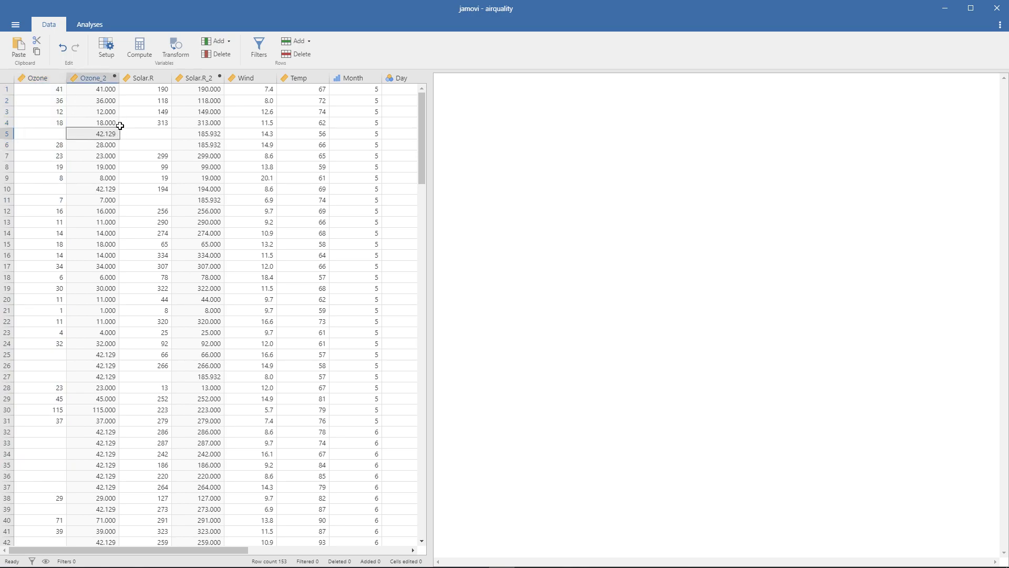
{"action": "left_click", "coordinate": [89, 27]}
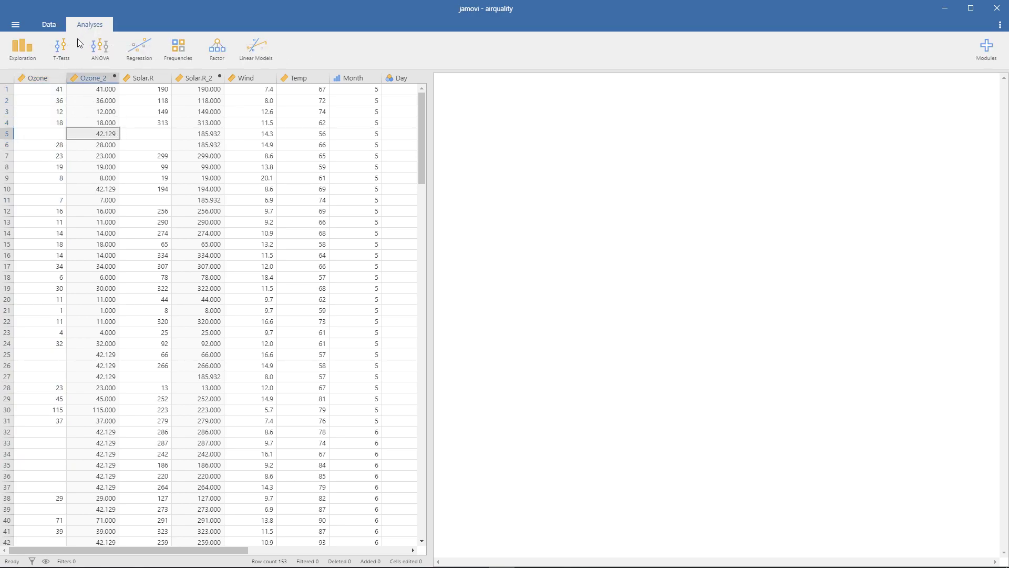
{"action": "left_click", "coordinate": [47, 27]}
{"action": "left_click", "coordinate": [172, 100]}
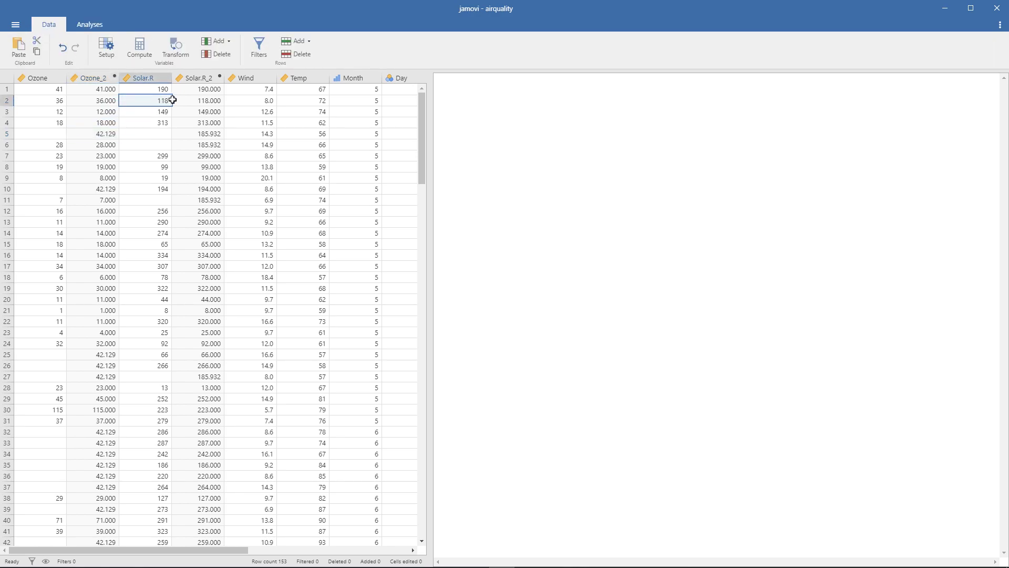
{"action": "left_click", "coordinate": [184, 100]}
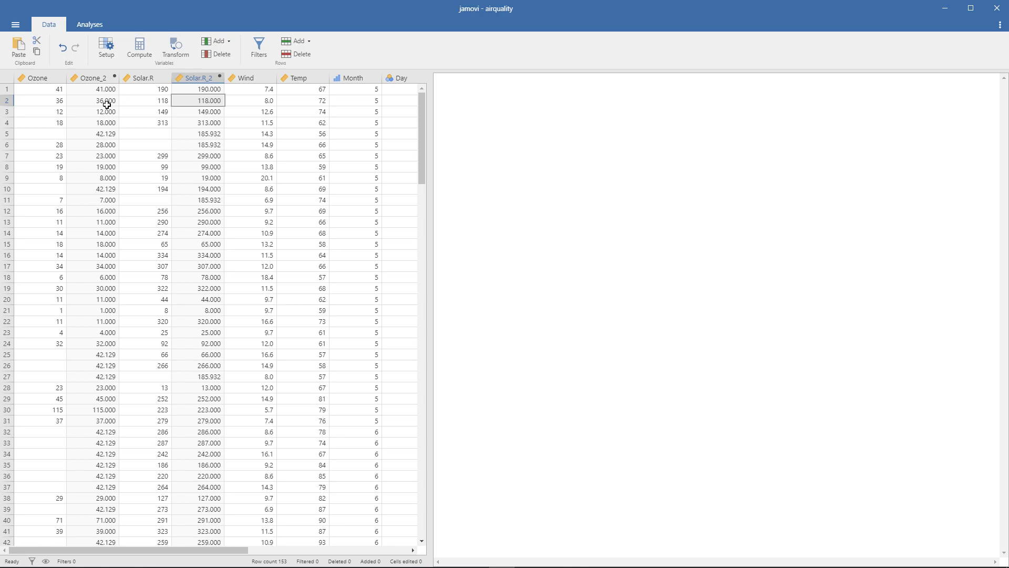
- Add a transformed variable that uses the Ozone_2 column as its source
{"action": "left_click", "coordinate": [103, 82]}
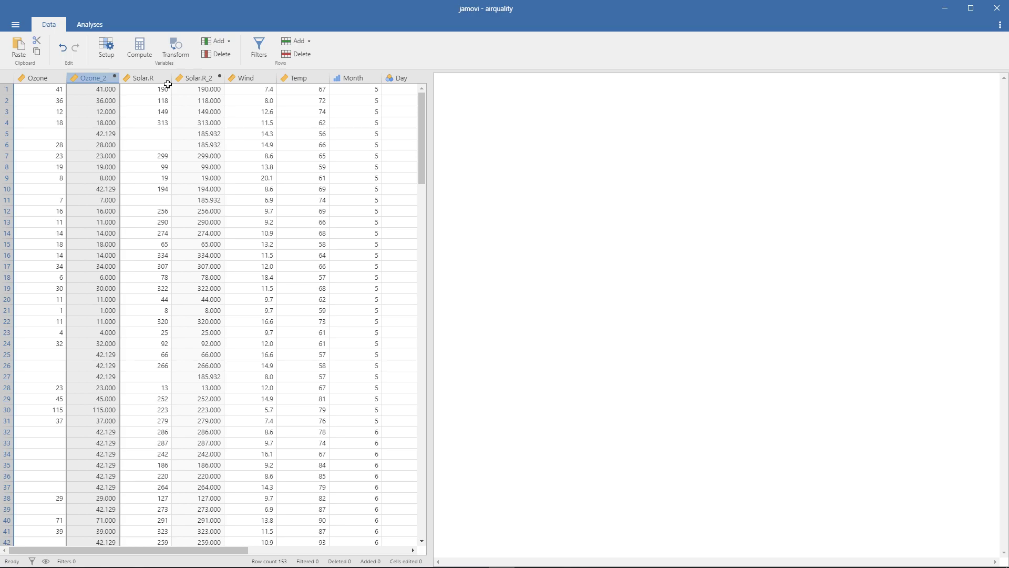
{"action": "left_click", "coordinate": [205, 79]}
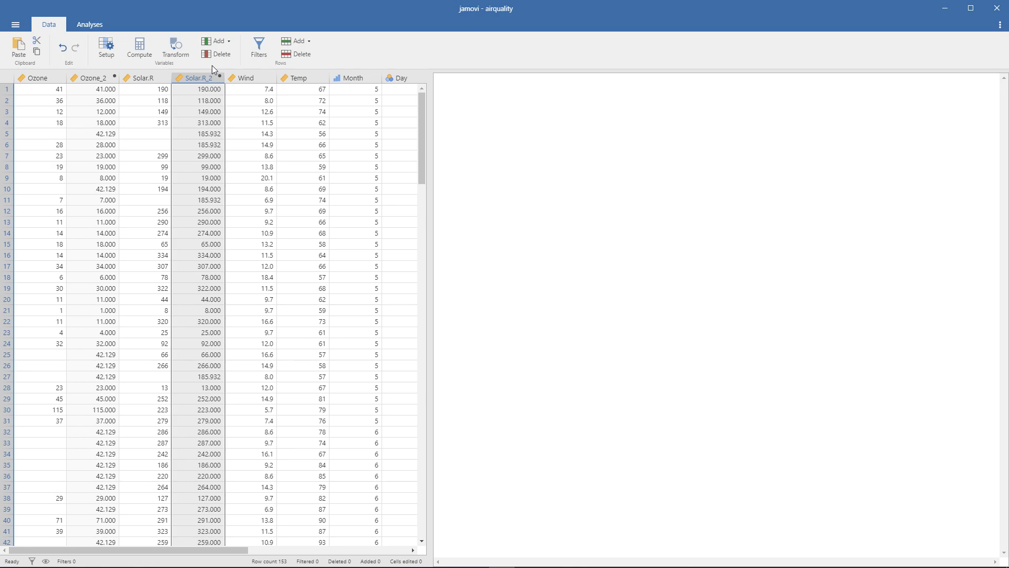
{"action": "left_click", "coordinate": [93, 78]}
{"action": "left_click", "coordinate": [187, 79]}
{"action": "left_click", "coordinate": [102, 79]}
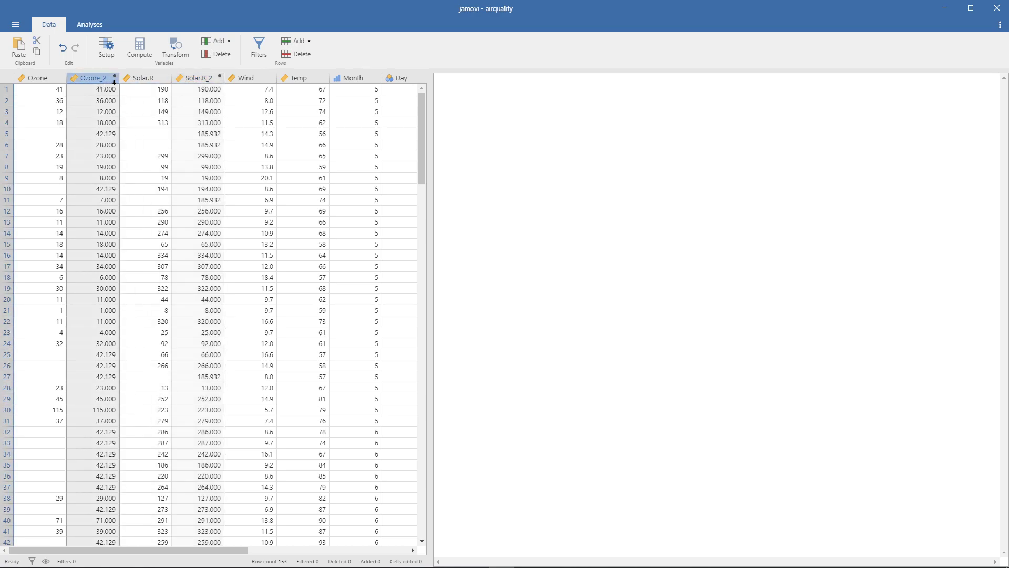
{"action": "left_click", "coordinate": [166, 59]}
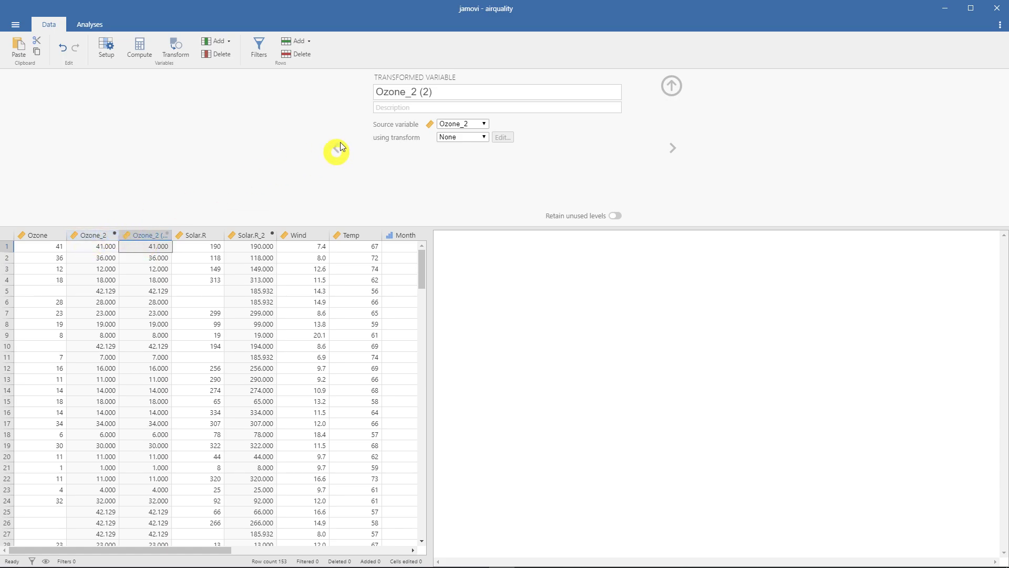
{"action": "left_click", "coordinate": [411, 110]}
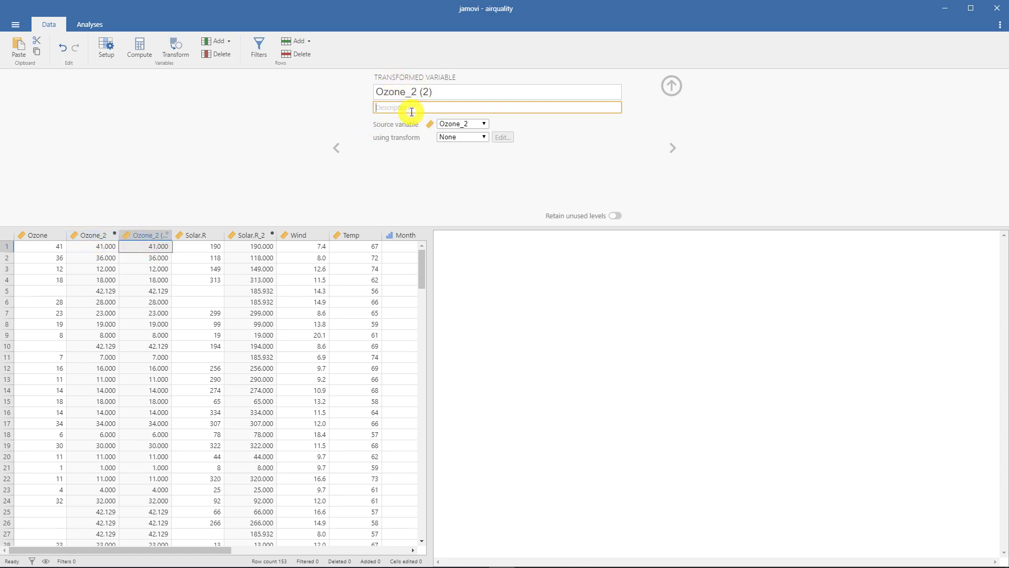
- Remove the existing "missing" transform and create a new transform for the Ozone_2 transformed variable
{"action": "left_click", "coordinate": [456, 138]}
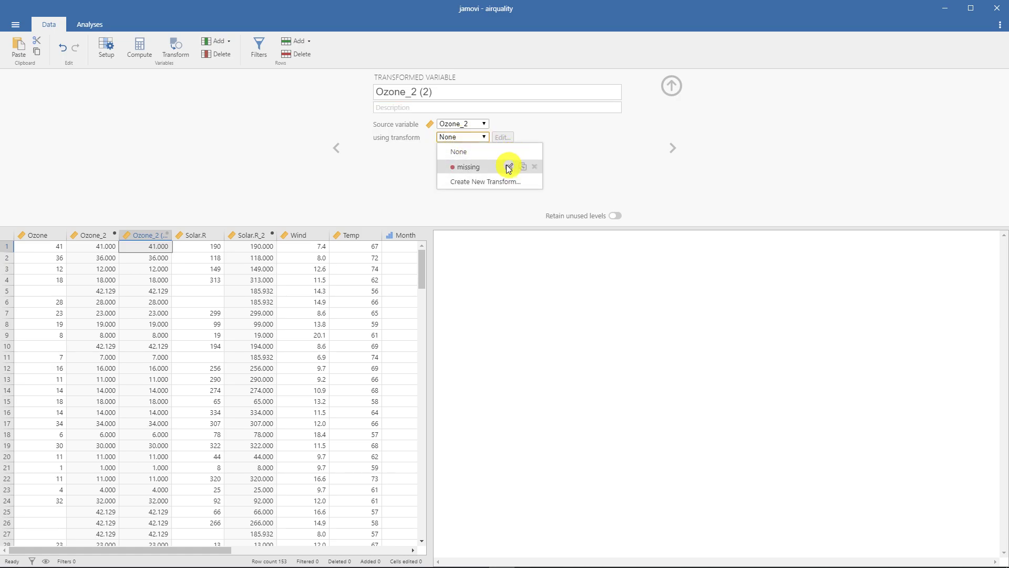
{"action": "left_click", "coordinate": [535, 167]}
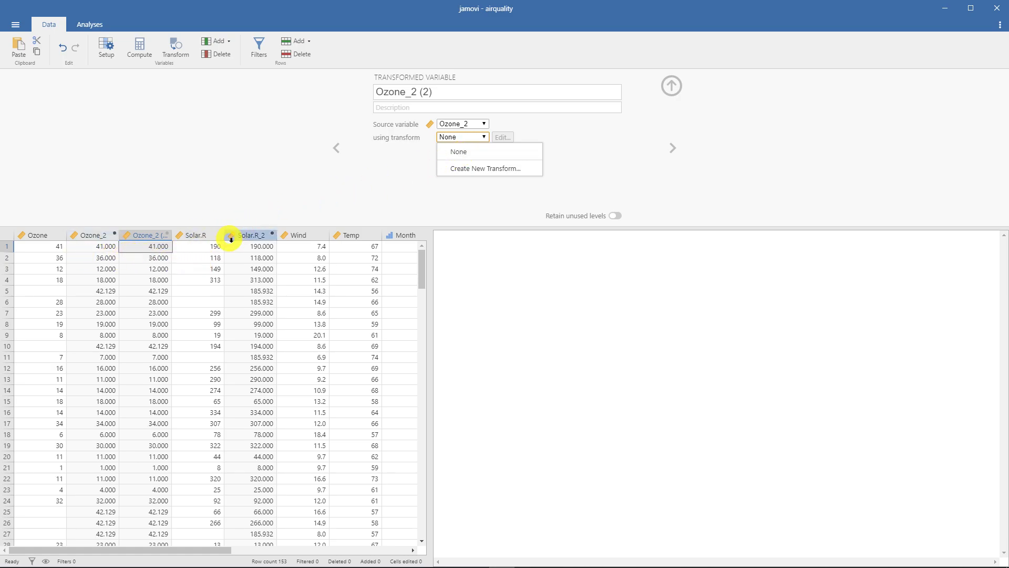
{"action": "left_click", "coordinate": [483, 169]}
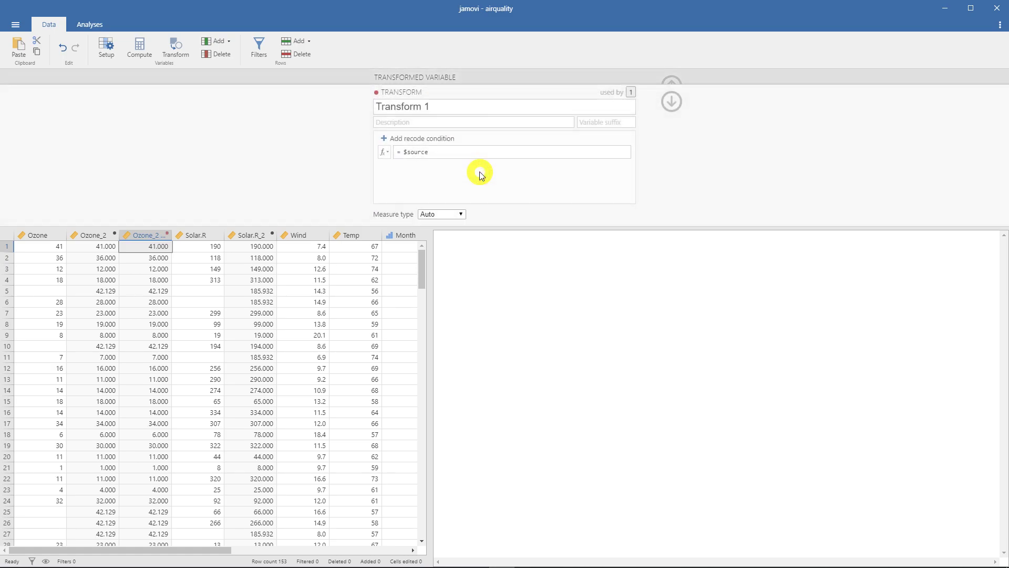
- Name the new transform normal and give it the description 표준화
{"action": "left_click", "coordinate": [456, 105]}
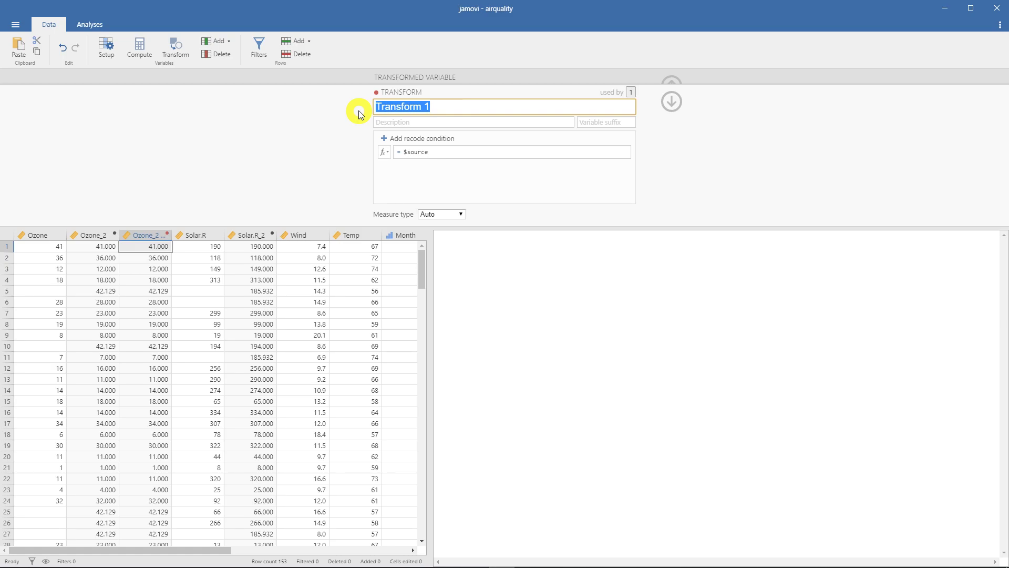
{"action": "type", "text": "S"}
{"action": "type", "text": "normal"}
{"action": "left_click", "coordinate": [582, 122]}
{"action": "left_click", "coordinate": [403, 122]}
{"action": "type", "text": "v"}
{"action": "key", "text": "BackSpace"}
{"action": "type", "text": "표준화"}
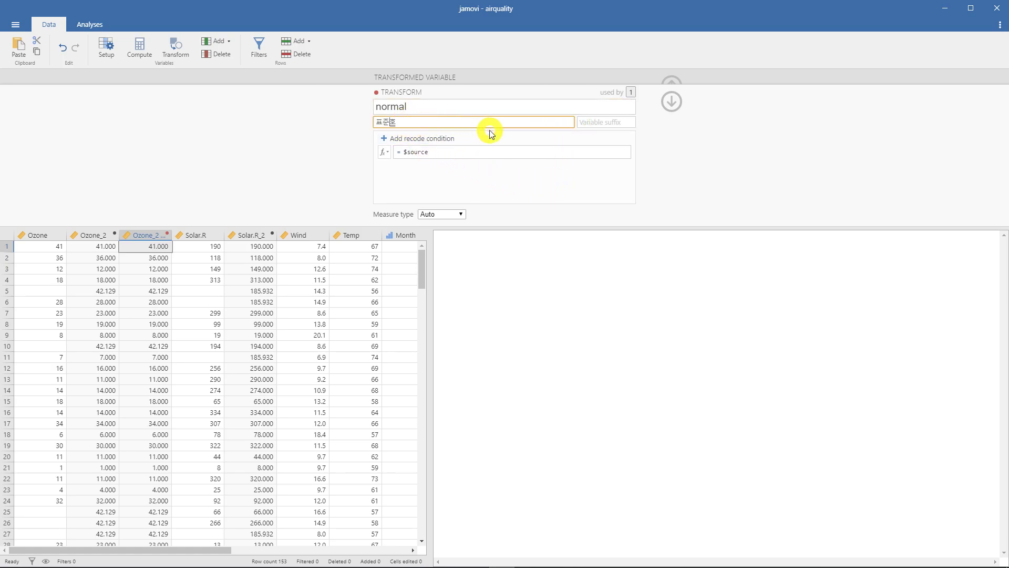
- Set the transform's variable suffix to _n, without a space before the underscore
{"action": "left_click", "coordinate": [599, 122]}
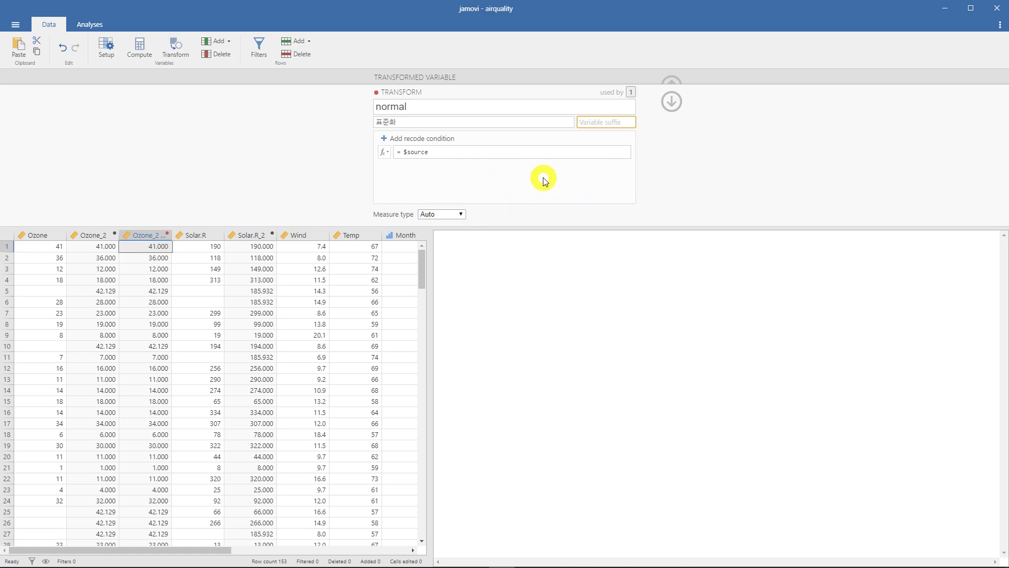
{"action": "type", "text": "_n"}
{"action": "key", "text": "Return"}
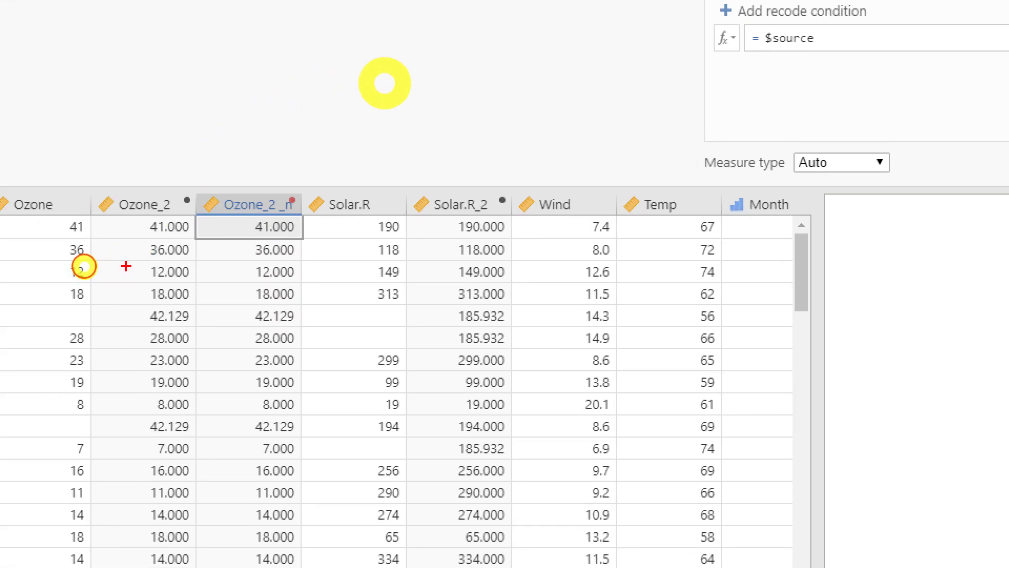
{"action": "mouse_move", "coordinate": [222, 216]}
{"action": "left_mouse_down"}
{"action": "mouse_move", "coordinate": [277, 220]}
{"action": "mouse_move", "coordinate": [282, 188]}
{"action": "mouse_move", "coordinate": [217, 227]}
{"action": "mouse_move", "coordinate": [126, 185]}
{"action": "mouse_move", "coordinate": [168, 217]}
{"action": "left_mouse_up"}
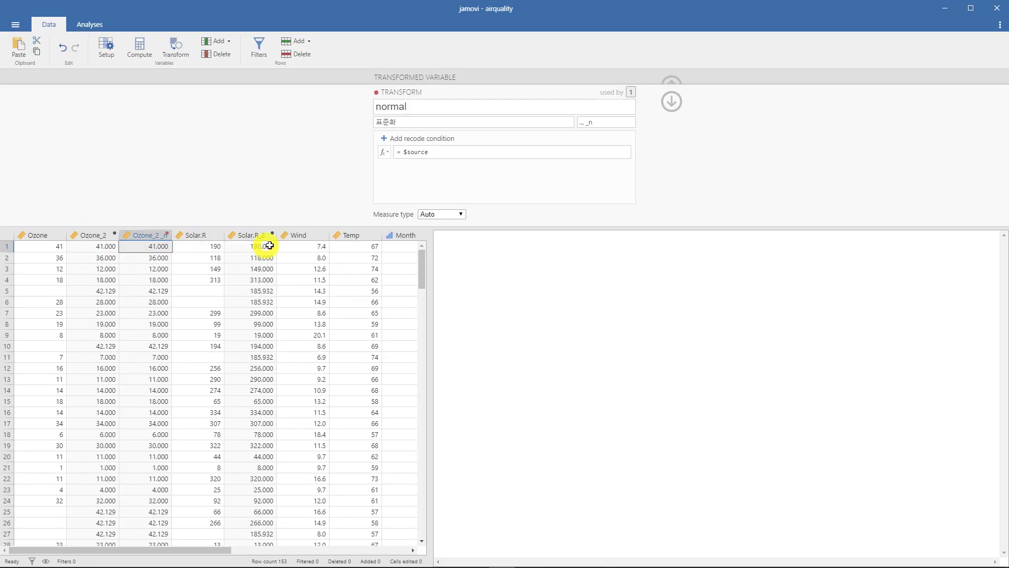
{"action": "left_click", "coordinate": [583, 122]}
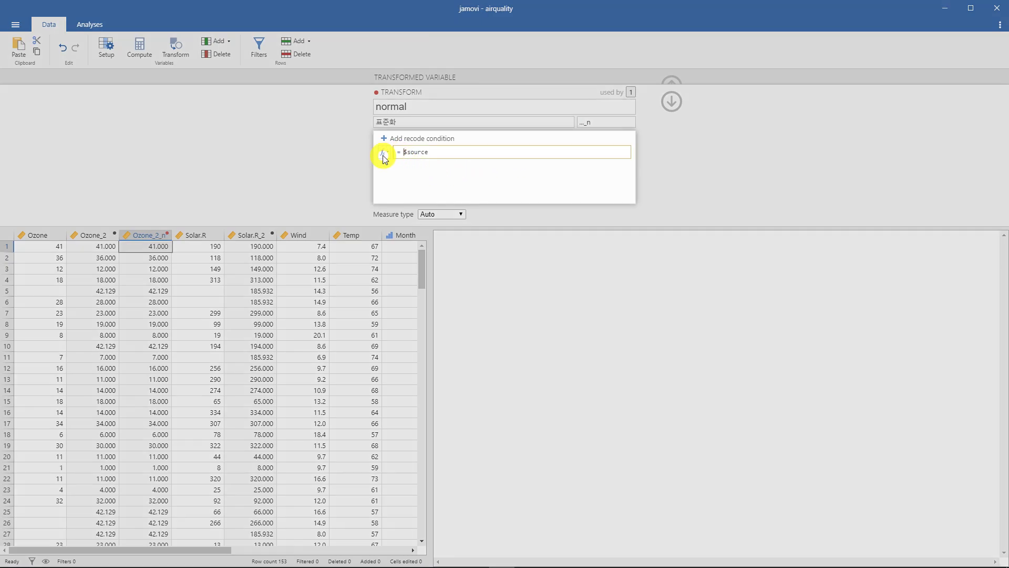
- Insert the Z function into the transform's formula so that it reads Z($source), and apply it
{"action": "left_click", "coordinate": [383, 152]}
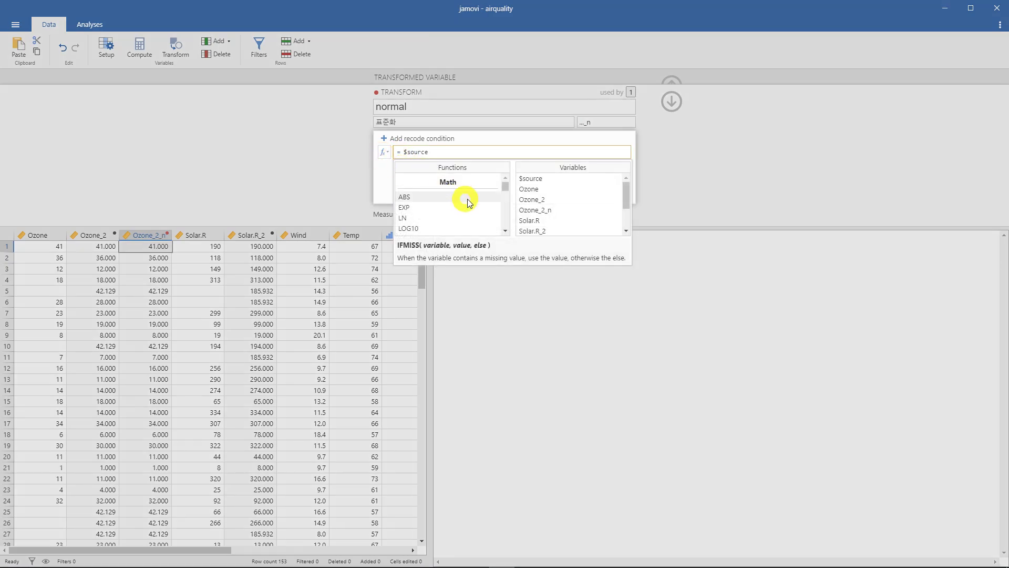
{"action": "scroll", "coordinate": [504, 195], "scroll_direction": "down", "scroll_amount": 5}
{"action": "left_click_drag", "start_coordinate": [504, 195], "coordinate": [505, 210]}
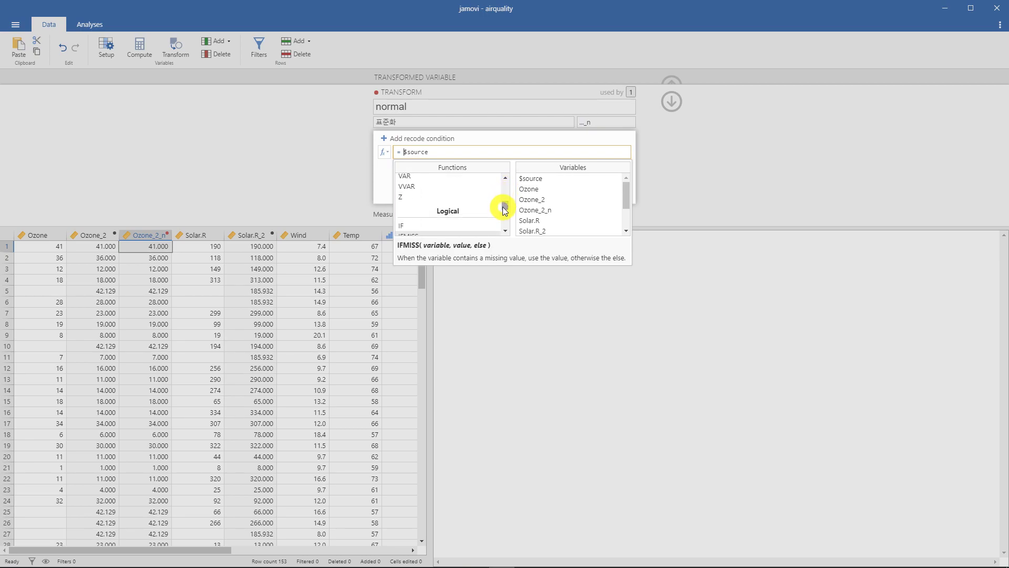
{"action": "scroll", "coordinate": [484, 201], "scroll_direction": "up", "scroll_amount": 3}
{"action": "scroll", "coordinate": [484, 200], "scroll_direction": "down", "scroll_amount": 2}
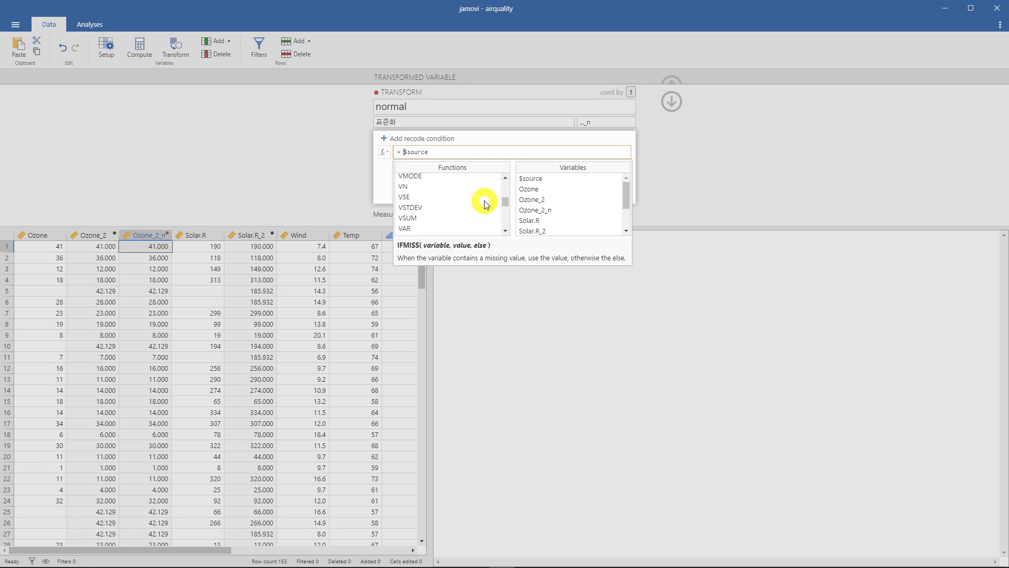
{"action": "scroll", "coordinate": [458, 224], "scroll_direction": "down", "scroll_amount": 1}
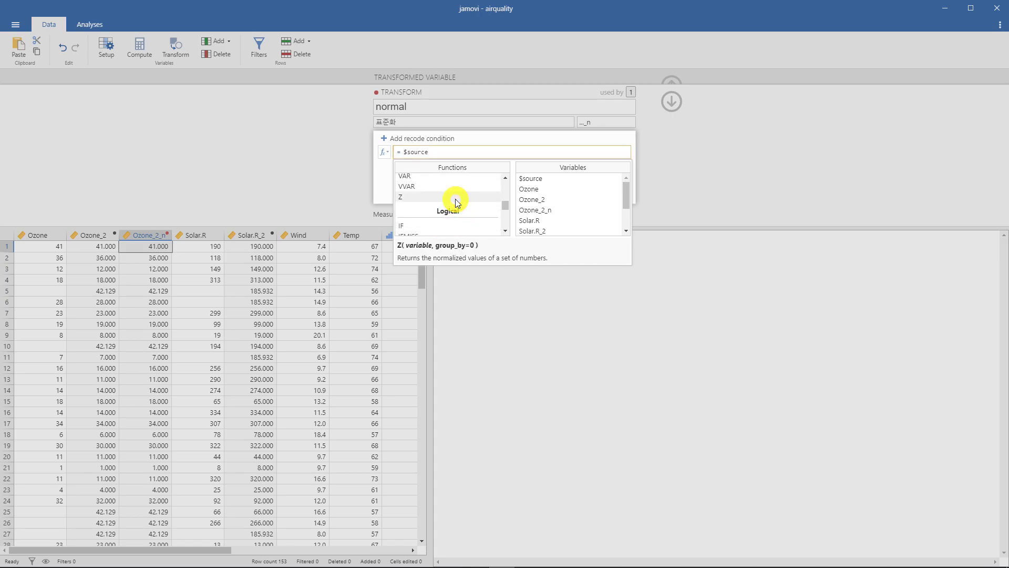
{"action": "double_click", "coordinate": [455, 198]}
{"action": "left_click_drag", "start_coordinate": [415, 151], "coordinate": [441, 152]}
{"action": "left_click", "coordinate": [446, 153]}
{"action": "left_click", "coordinate": [269, 163]}
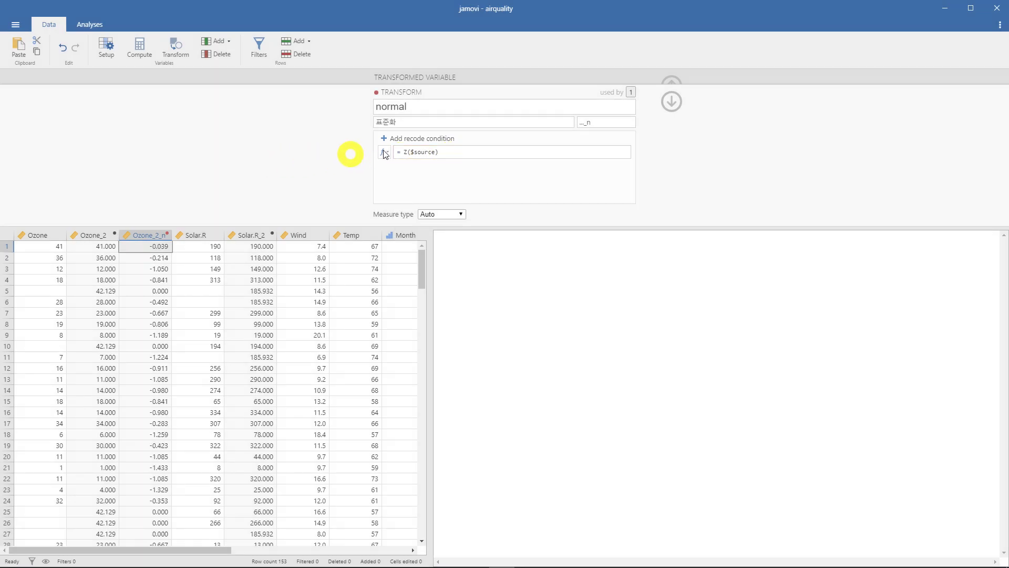
- Rename the transform Z-score and change its variable suffix to _z
{"action": "left_click_drag", "start_coordinate": [422, 111], "coordinate": [356, 109]}
{"action": "type", "text": "Z-score"}
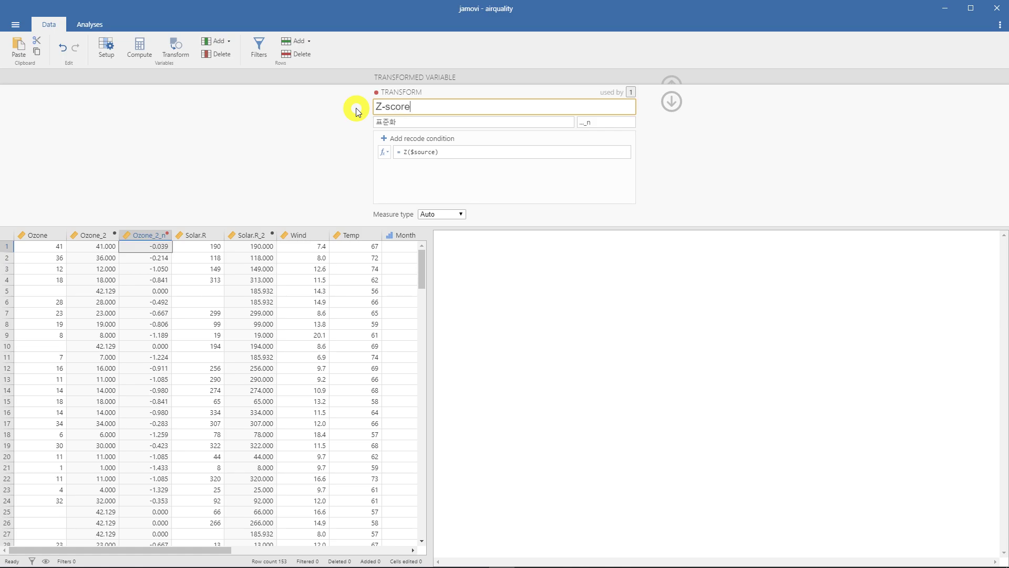
{"action": "left_click", "coordinate": [355, 108]}
{"action": "left_click", "coordinate": [589, 123]}
{"action": "key", "text": "BackSpace"}
{"action": "type", "text": "z"}
{"action": "left_click", "coordinate": [264, 167]}
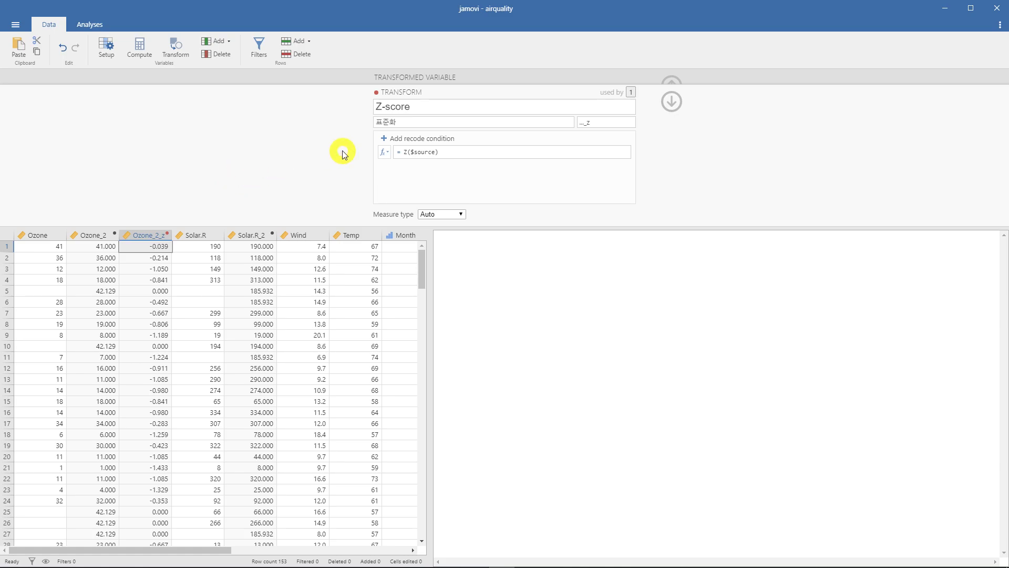
- Return to the Ozone_2 transformed variable's settings and review the transforms available for it
{"action": "left_click", "coordinate": [672, 101]}
{"action": "left_click", "coordinate": [458, 137]}
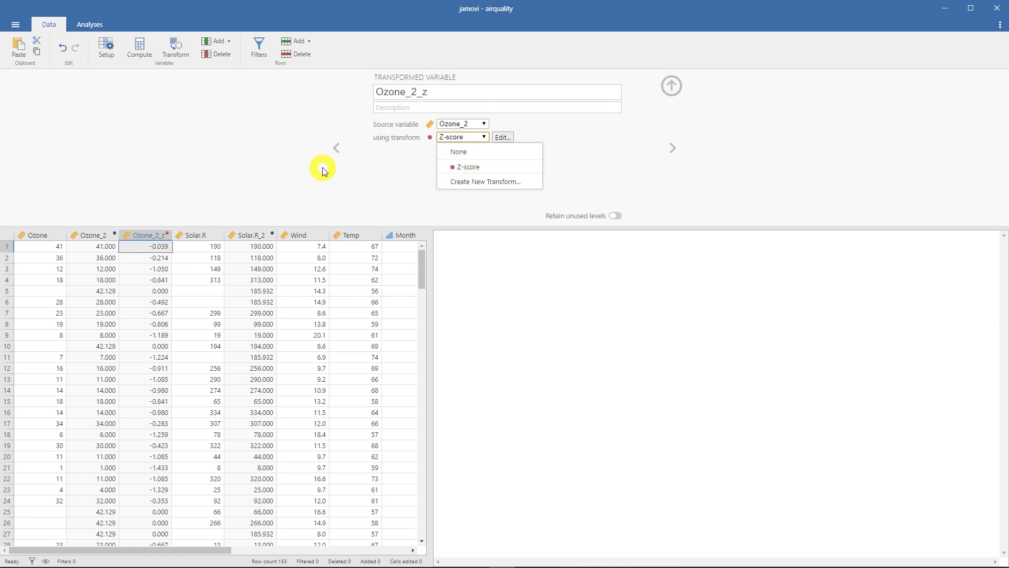
{"action": "left_click", "coordinate": [265, 169]}
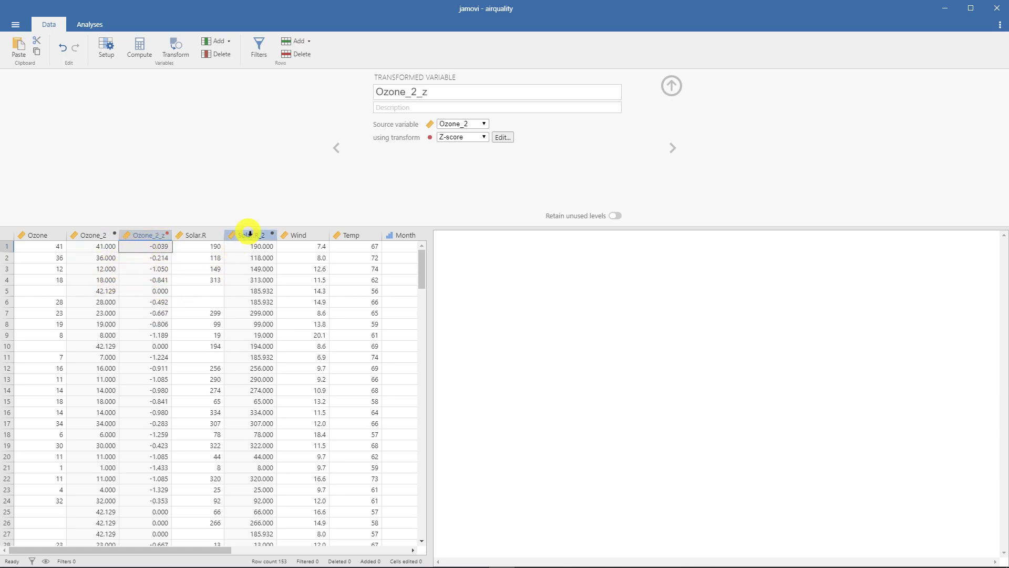
- Add a transformed variable from Solar.R_2 using the Z-score transform, and widen the data table to show the columns through Day
{"action": "left_click", "coordinate": [250, 234]}
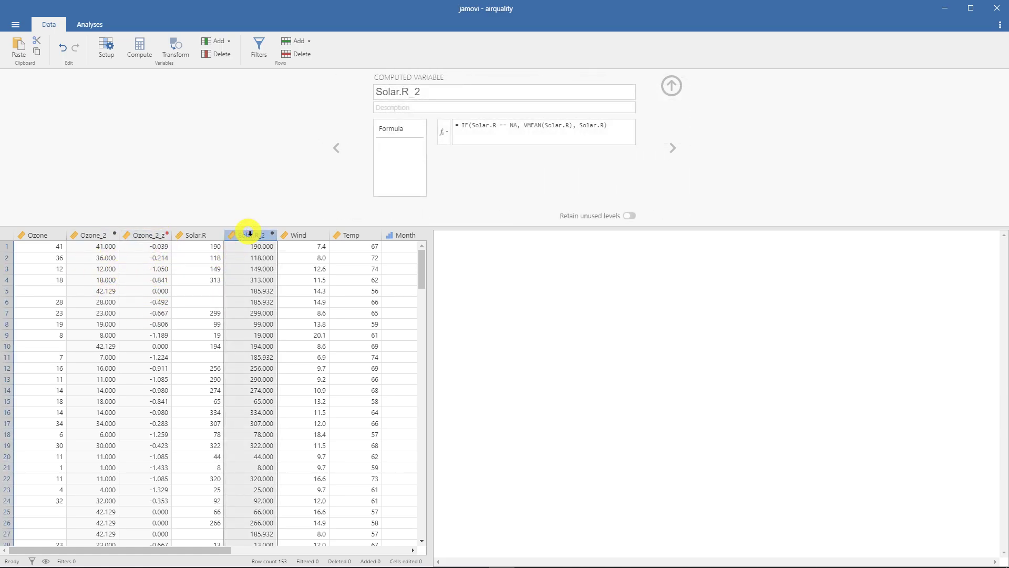
{"action": "left_click", "coordinate": [176, 48]}
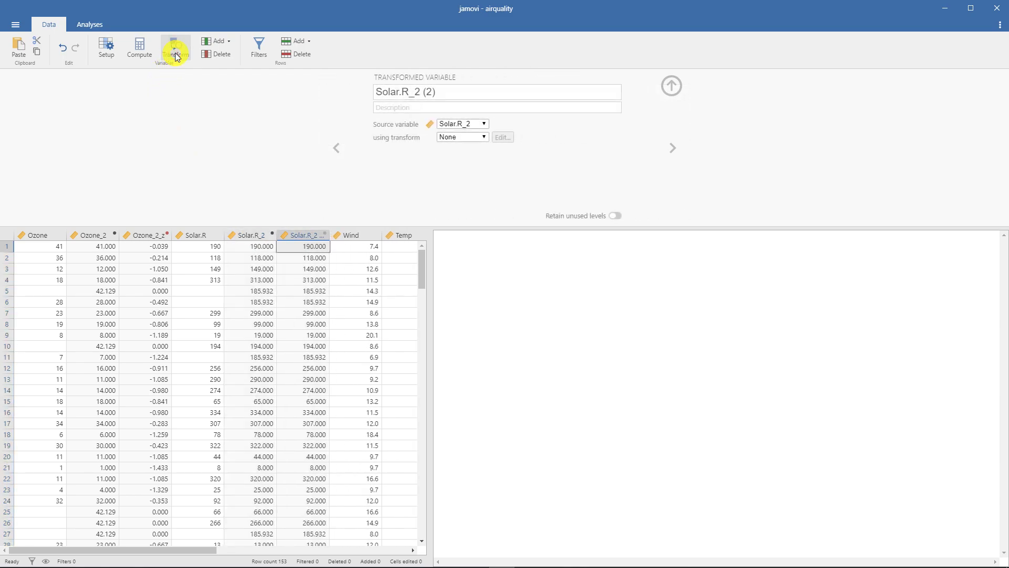
{"action": "left_click", "coordinate": [452, 137]}
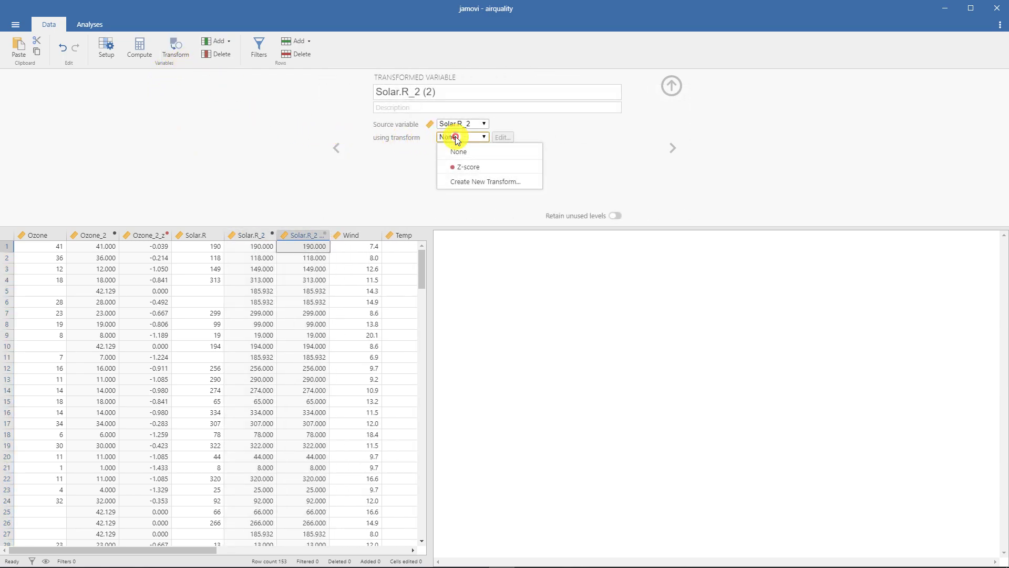
{"action": "left_click", "coordinate": [459, 167]}
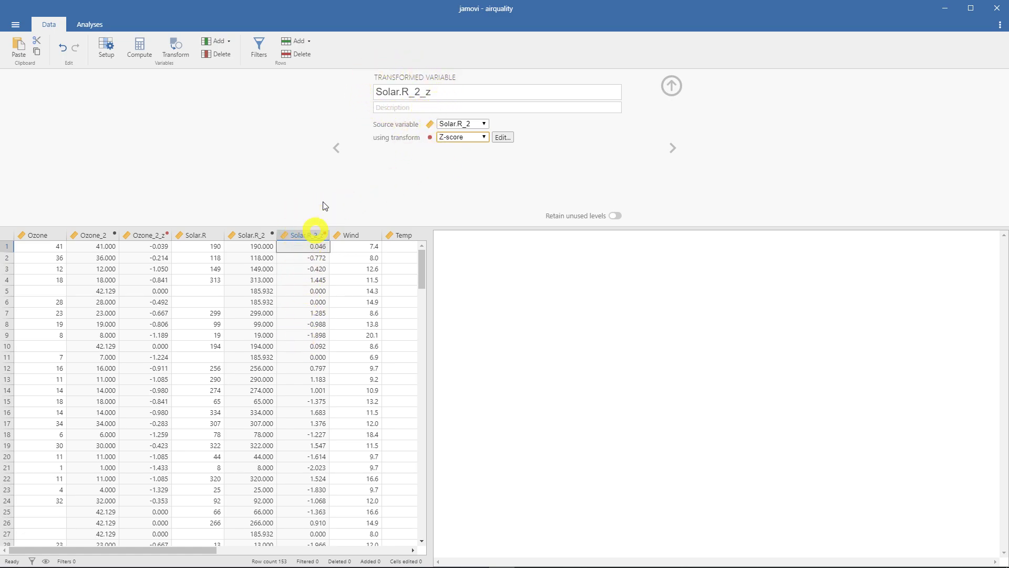
{"action": "left_click", "coordinate": [670, 84]}
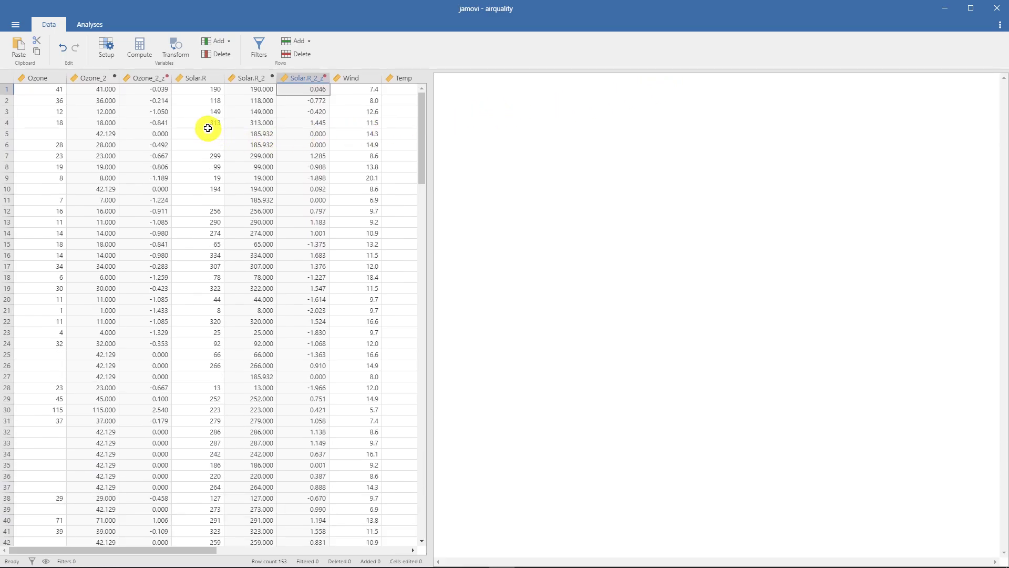
{"action": "left_click_drag", "start_coordinate": [427, 157], "coordinate": [667, 151]}
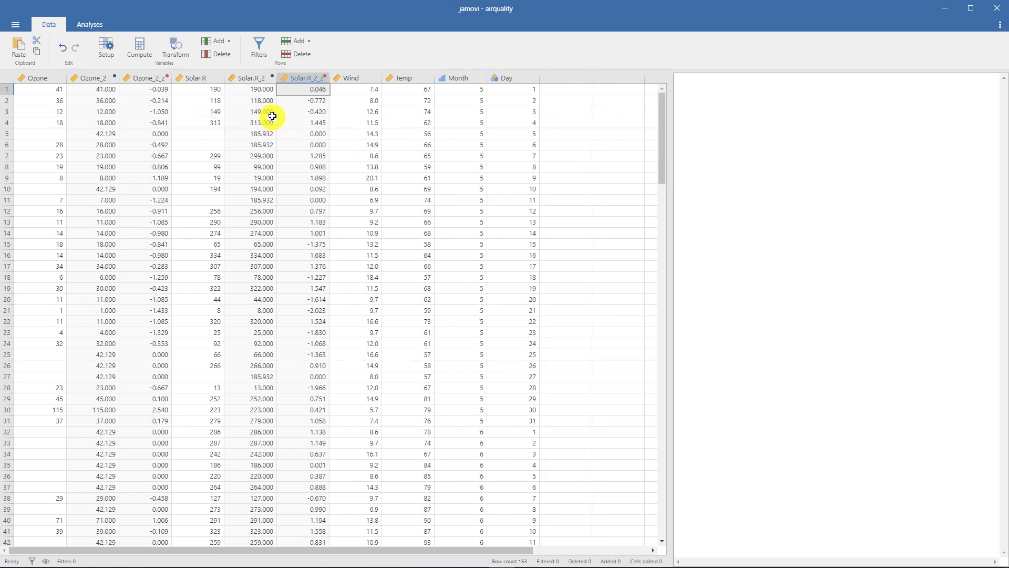
{"action": "left_click", "coordinate": [176, 51]}
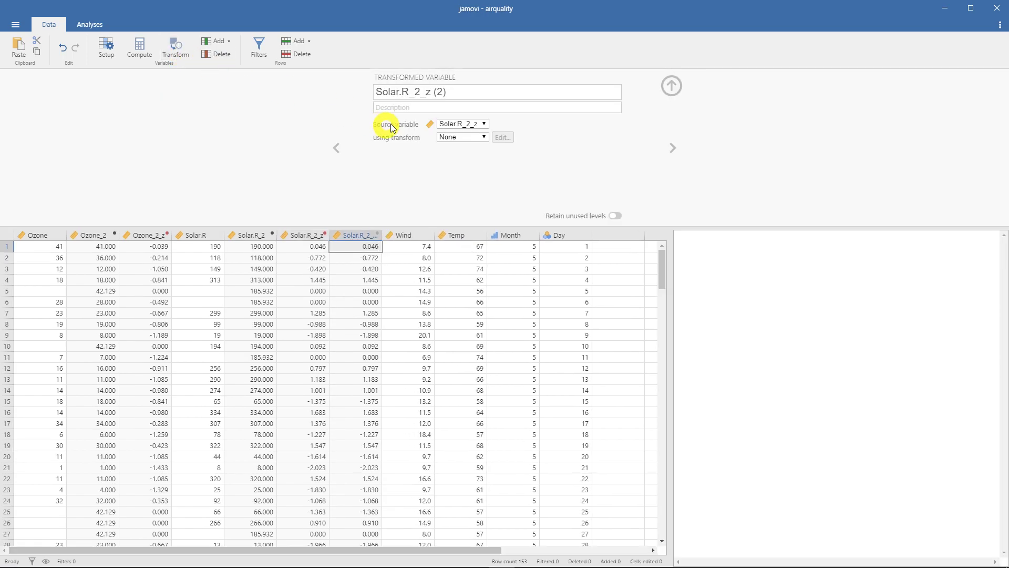
{"action": "left_click", "coordinate": [456, 137]}
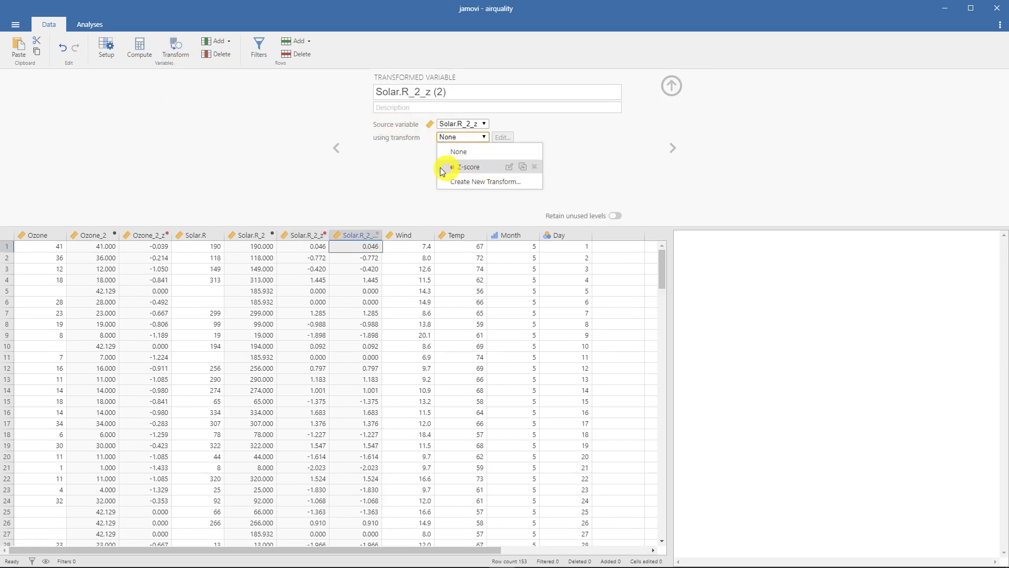
{"action": "left_click", "coordinate": [256, 171]}
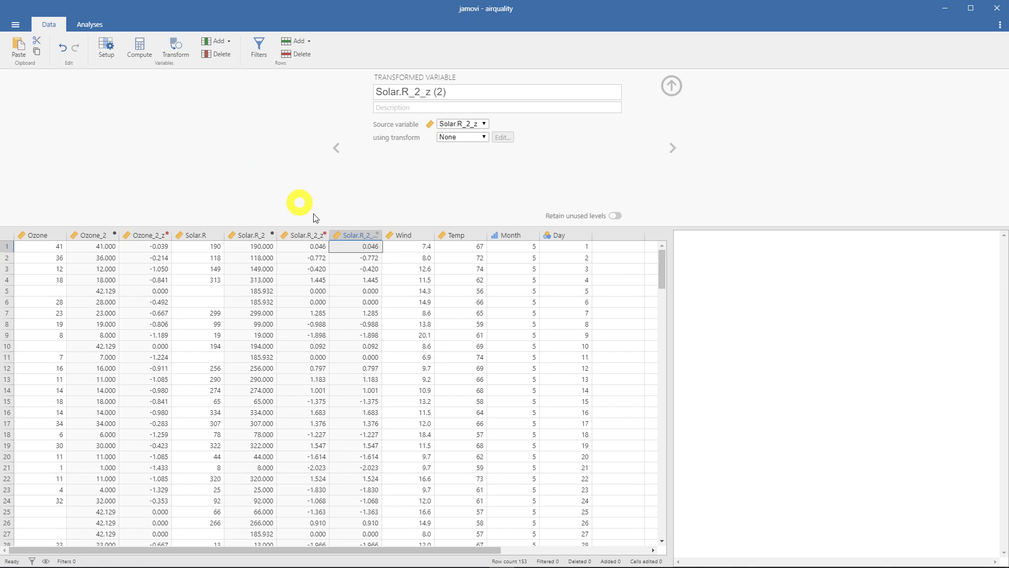
{"action": "right_click", "coordinate": [353, 234]}
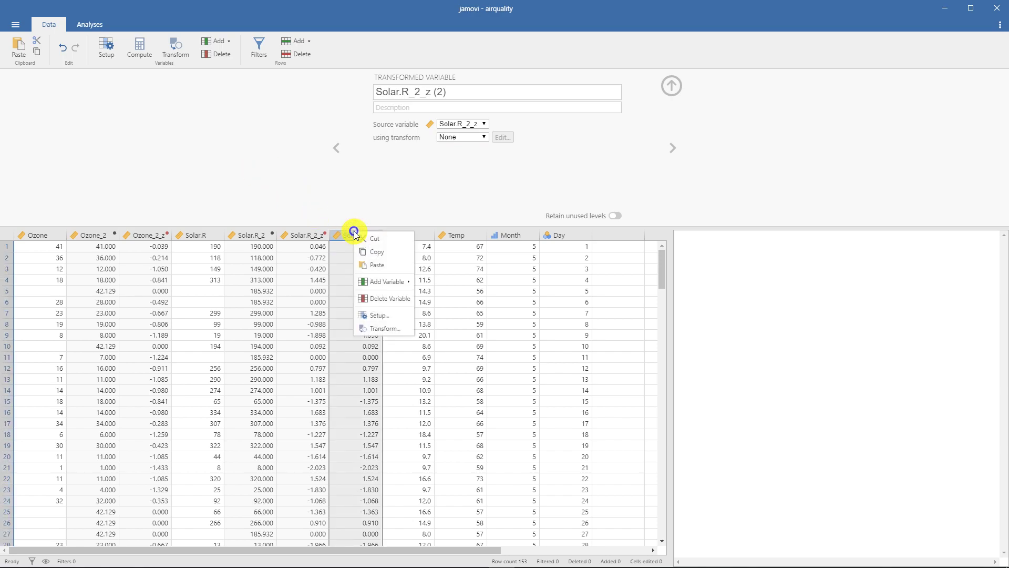
{"action": "left_click", "coordinate": [379, 297]}
{"action": "left_click", "coordinate": [527, 167]}
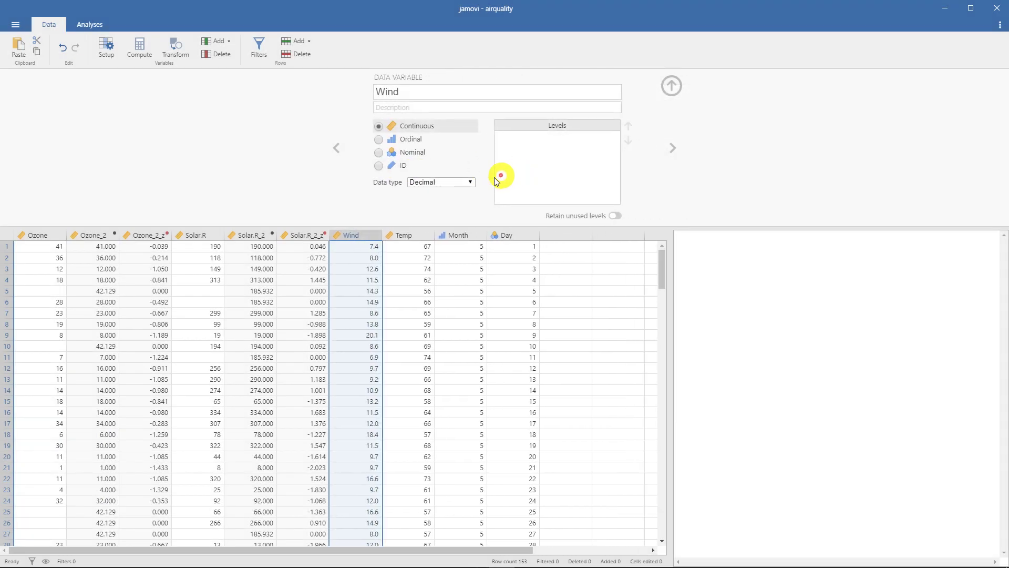
{"action": "left_click", "coordinate": [671, 86]}
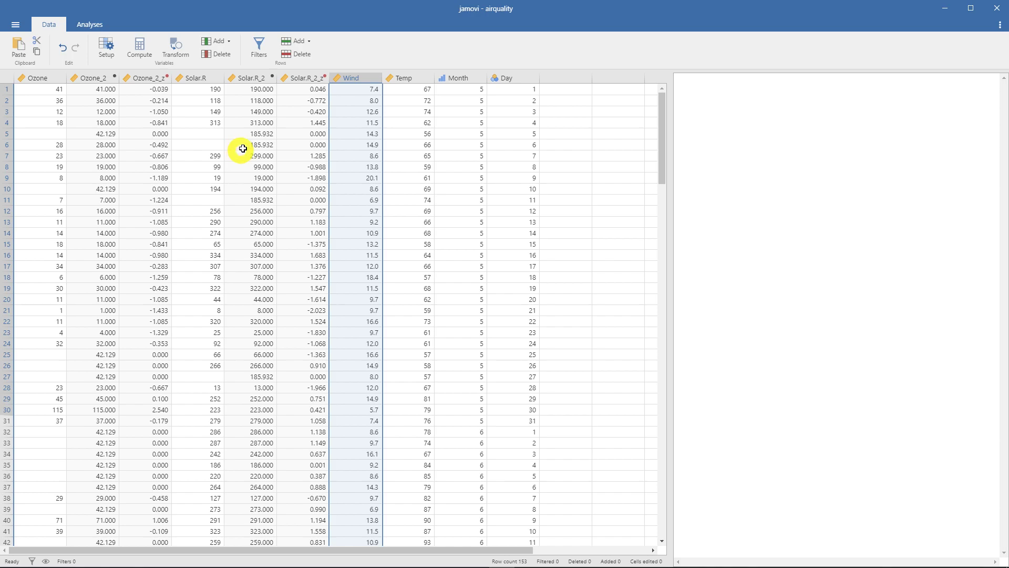
{"action": "left_click", "coordinate": [448, 82]}
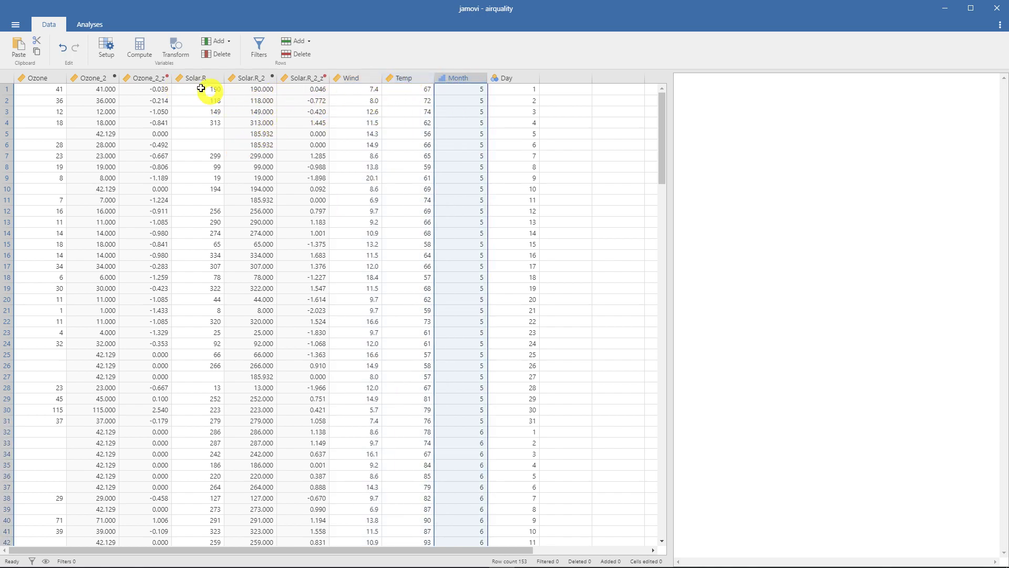
{"action": "left_click", "coordinate": [139, 48]}
{"action": "left_click", "coordinate": [456, 232]}
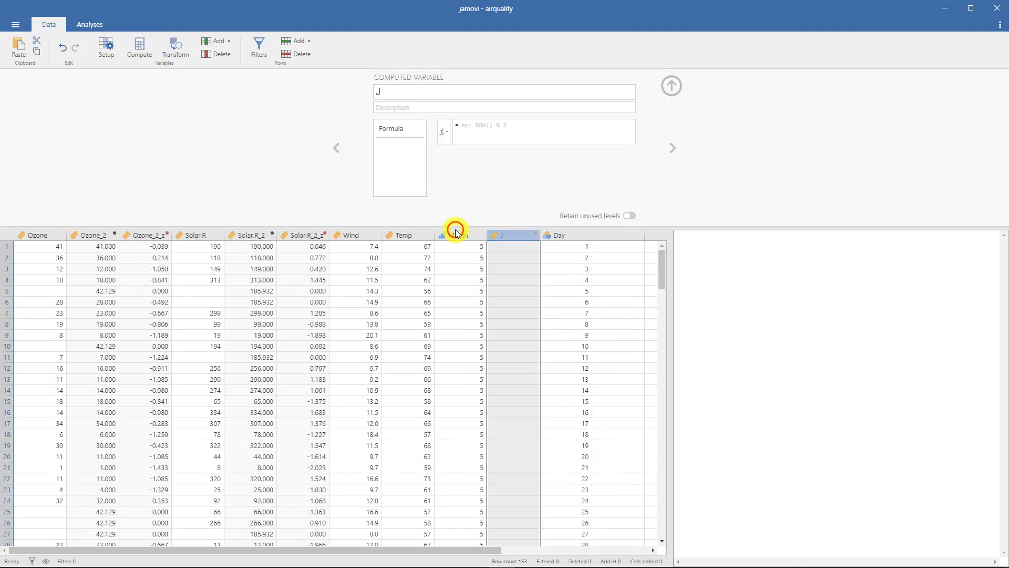
{"action": "right_click", "coordinate": [507, 235]}
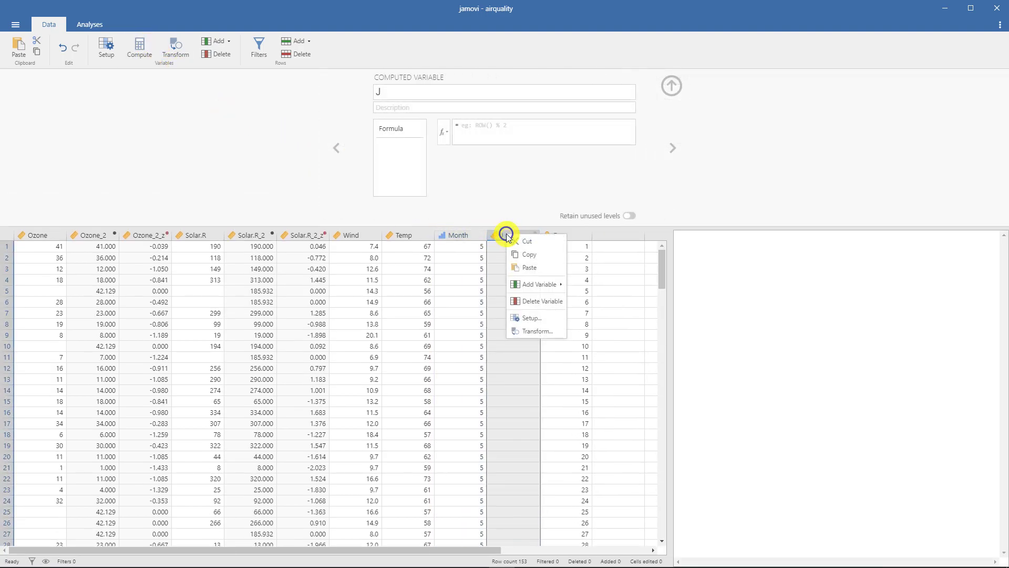
{"action": "left_click", "coordinate": [532, 299]}
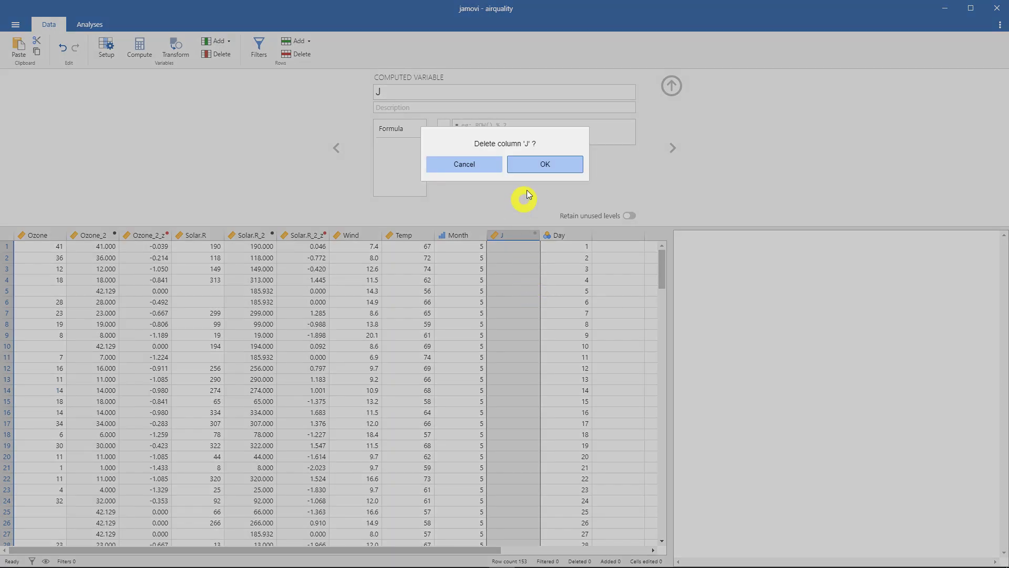
{"action": "left_click", "coordinate": [536, 158]}
- Insert a computed variable after Temp with the formula Wind+Temp and apply it
{"action": "left_click", "coordinate": [414, 235]}
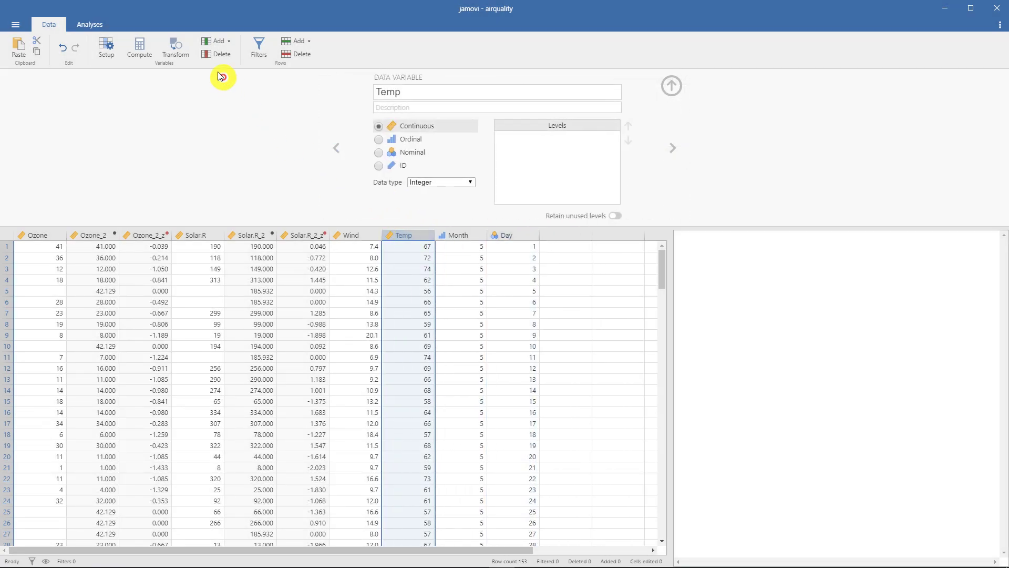
{"action": "left_click", "coordinate": [140, 46]}
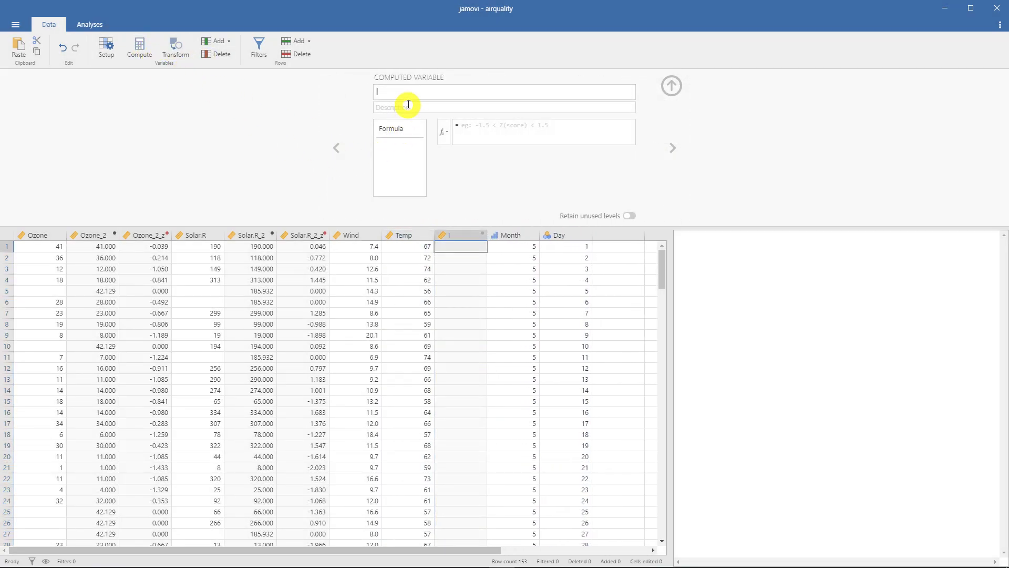
{"action": "left_click", "coordinate": [460, 132]}
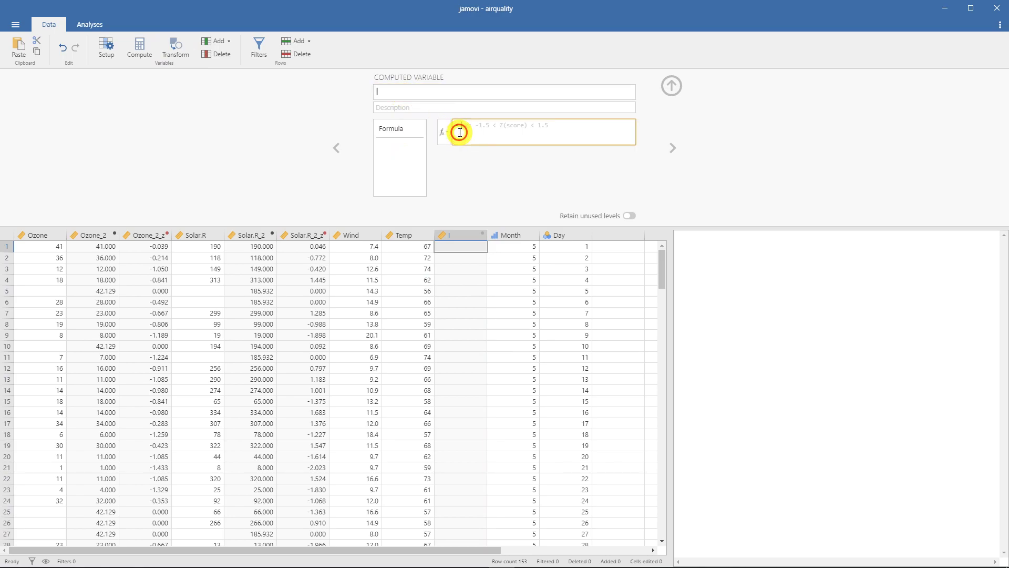
{"action": "left_click", "coordinate": [443, 132]}
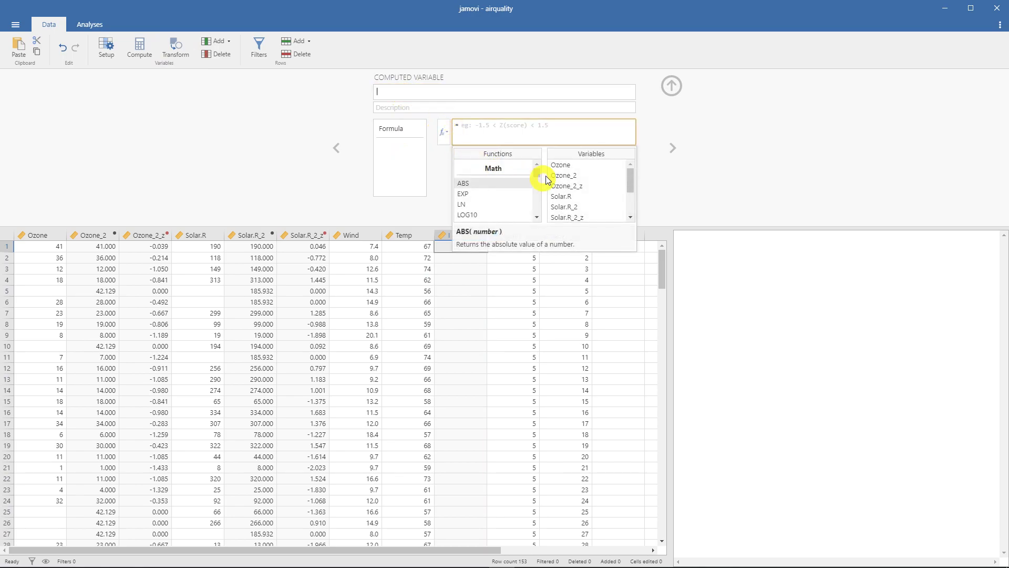
{"action": "double_click", "coordinate": [592, 178]}
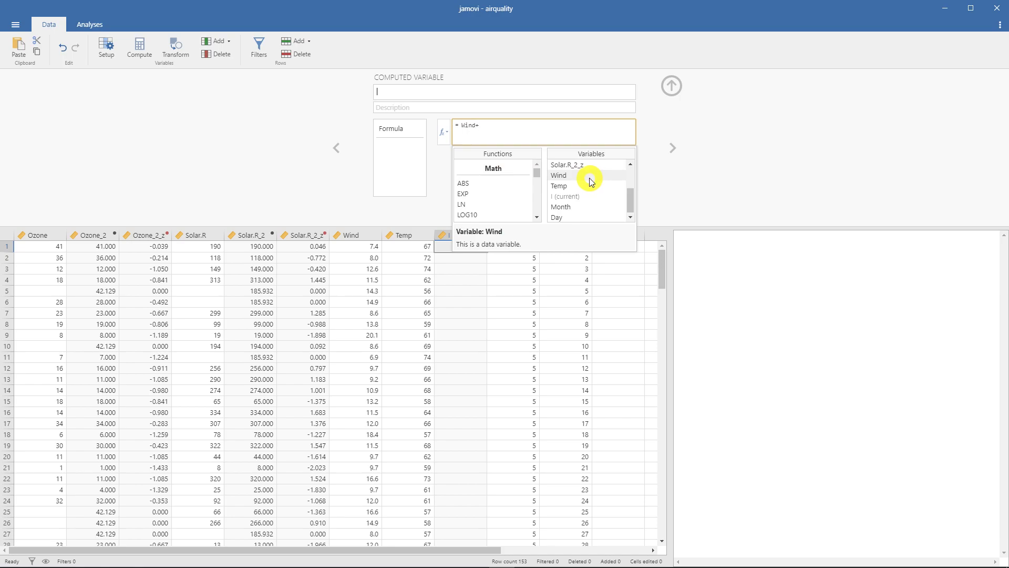
{"action": "double_click", "coordinate": [590, 186]}
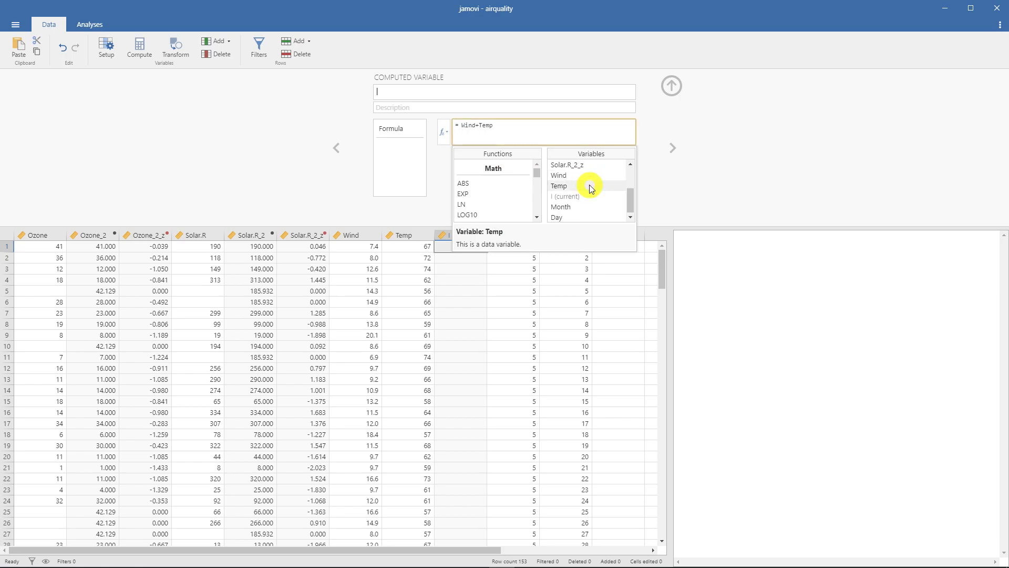
{"action": "left_click", "coordinate": [248, 167]}
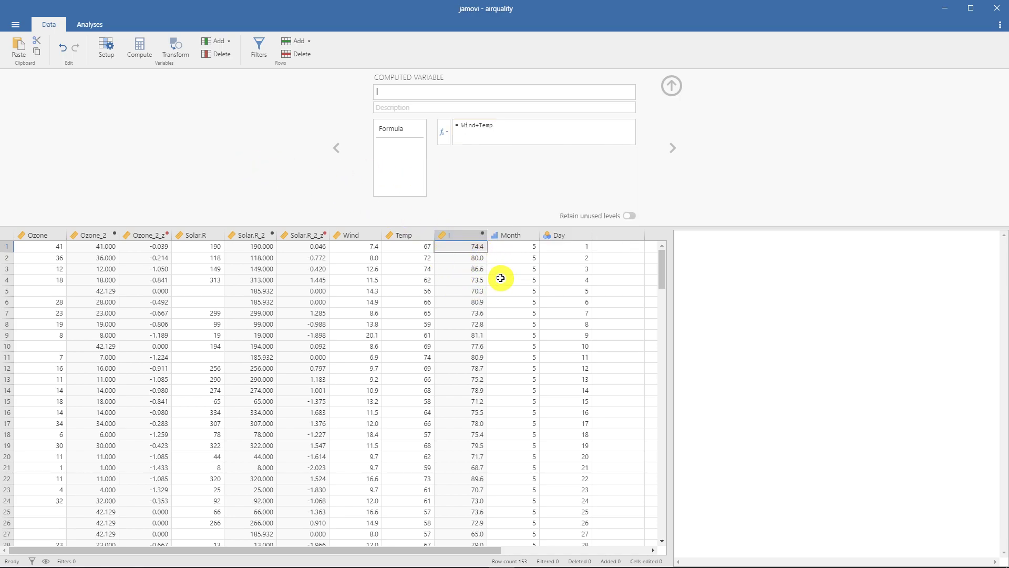
- Change the computed variable's formula to (Wind+Temp)/2 so that it averages the two variables
{"action": "left_click", "coordinate": [462, 124]}
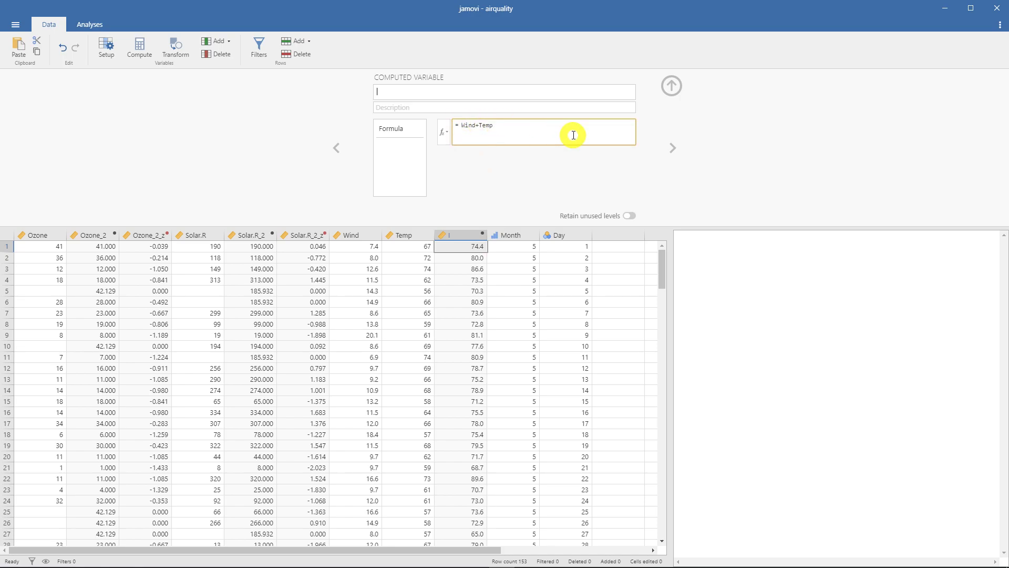
{"action": "type", "text": "("}
{"action": "left_click", "coordinate": [534, 126]}
{"action": "type", "text": ")/2"}
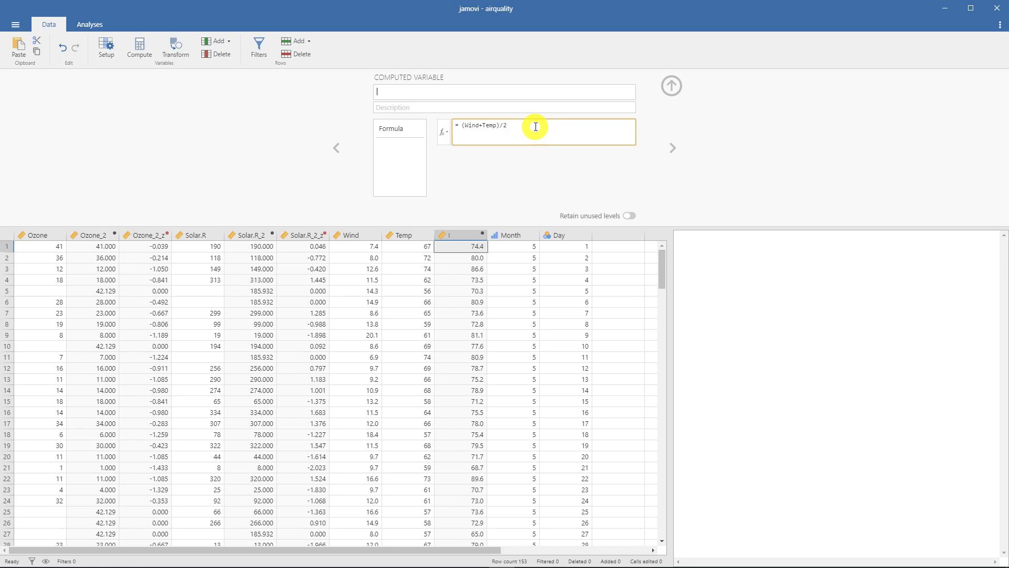
{"action": "key", "text": "Return"}
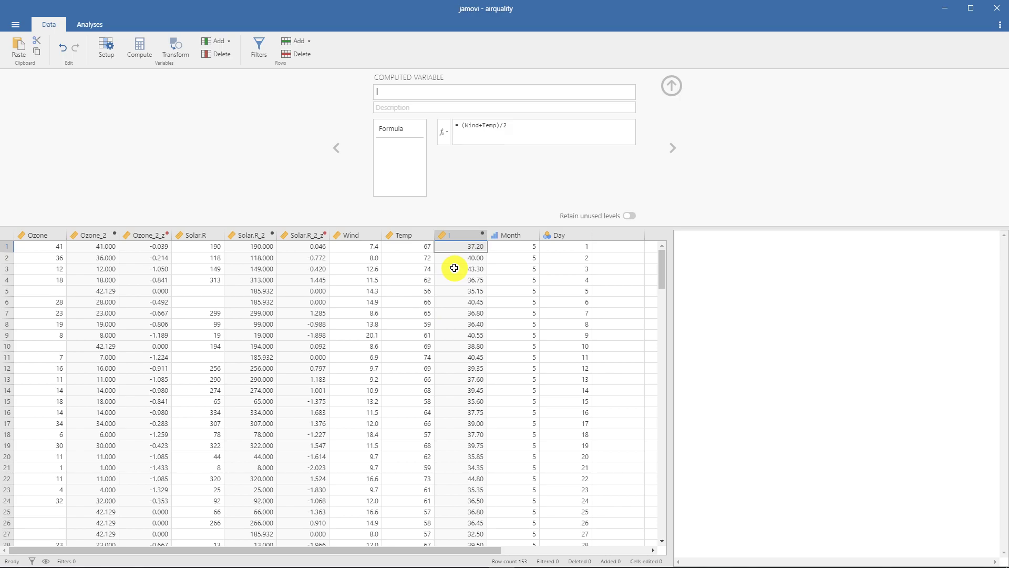
- Delete the computed Wind and Temp average column and close the variable settings
{"action": "right_click", "coordinate": [457, 235]}
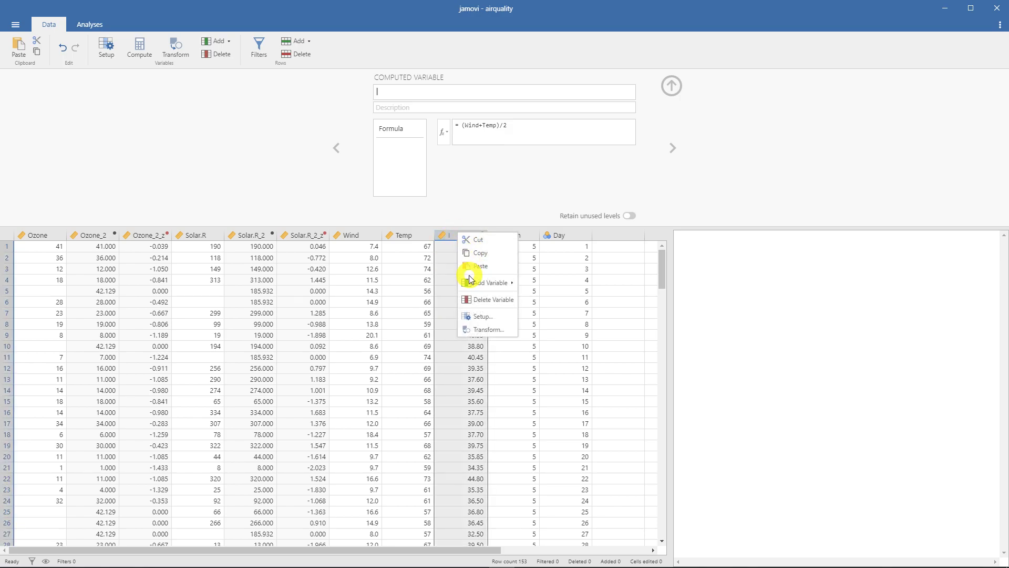
{"action": "left_click", "coordinate": [469, 298]}
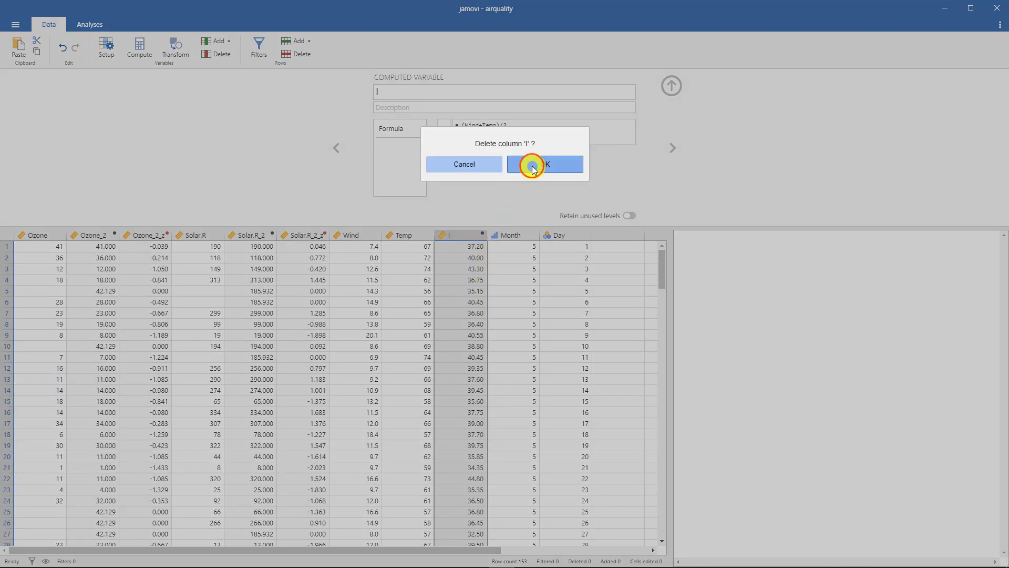
{"action": "left_click", "coordinate": [532, 167]}
{"action": "left_click", "coordinate": [673, 86]}
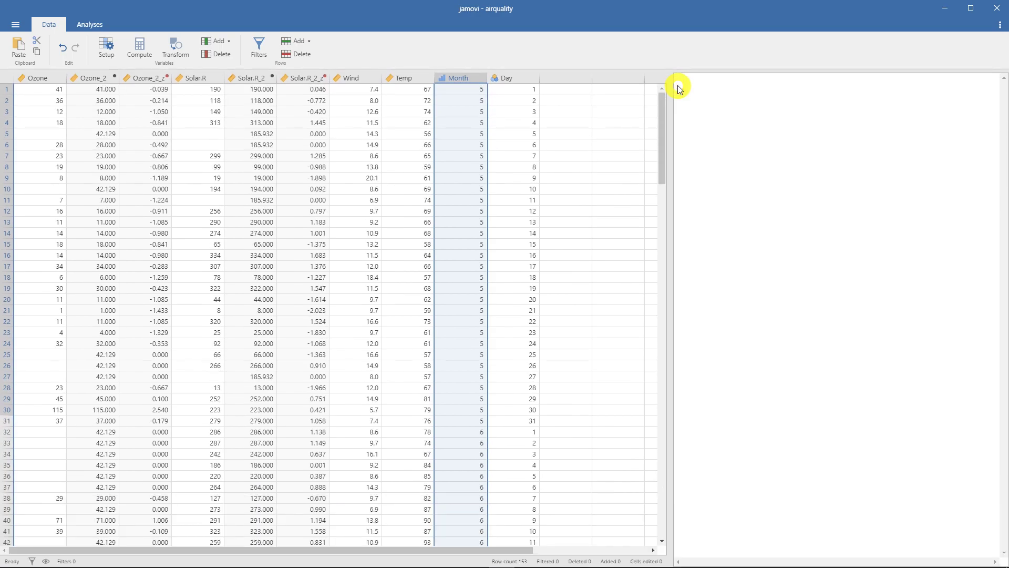